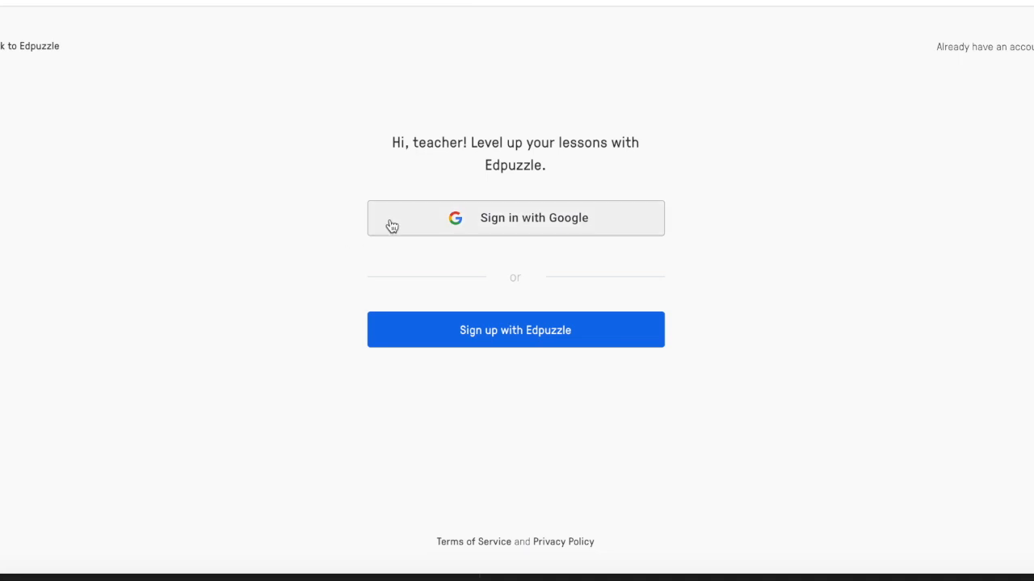
left_click(456, 221)
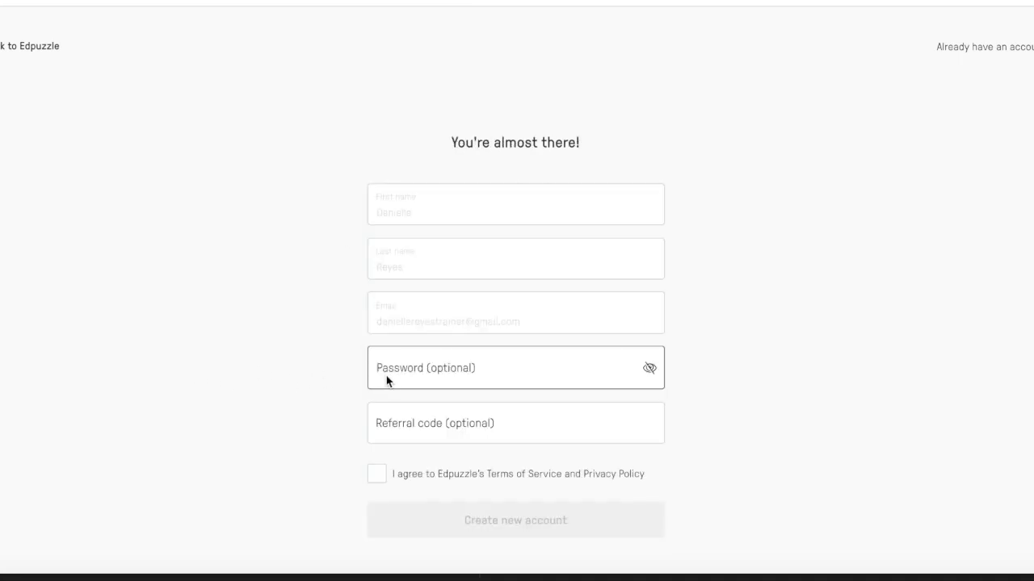
left_click(386, 376)
type("••••••••••")
key("Tab")
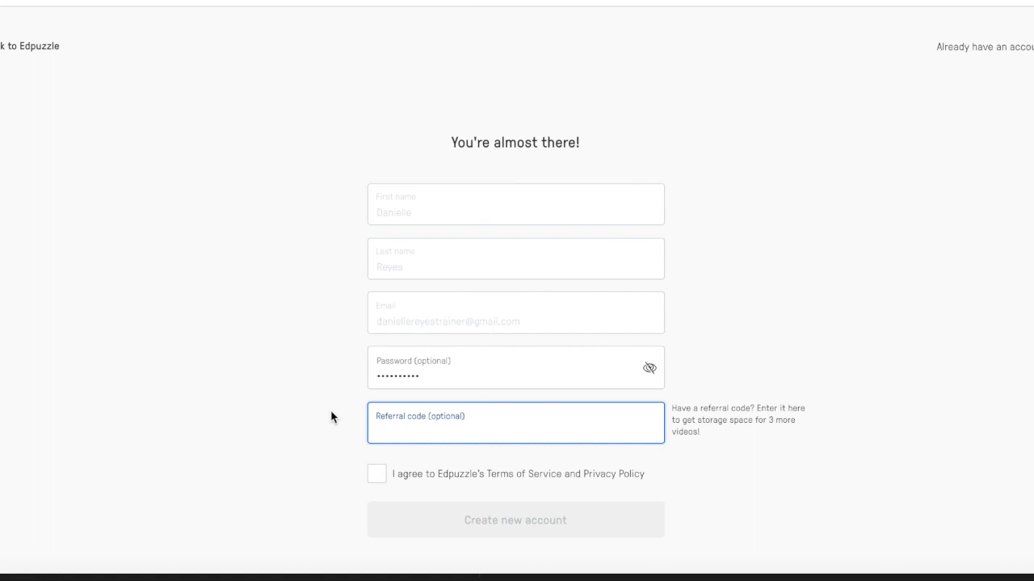
Step: Agree to the Terms of Service and Privacy Policy and create the new account
left_click(376, 474)
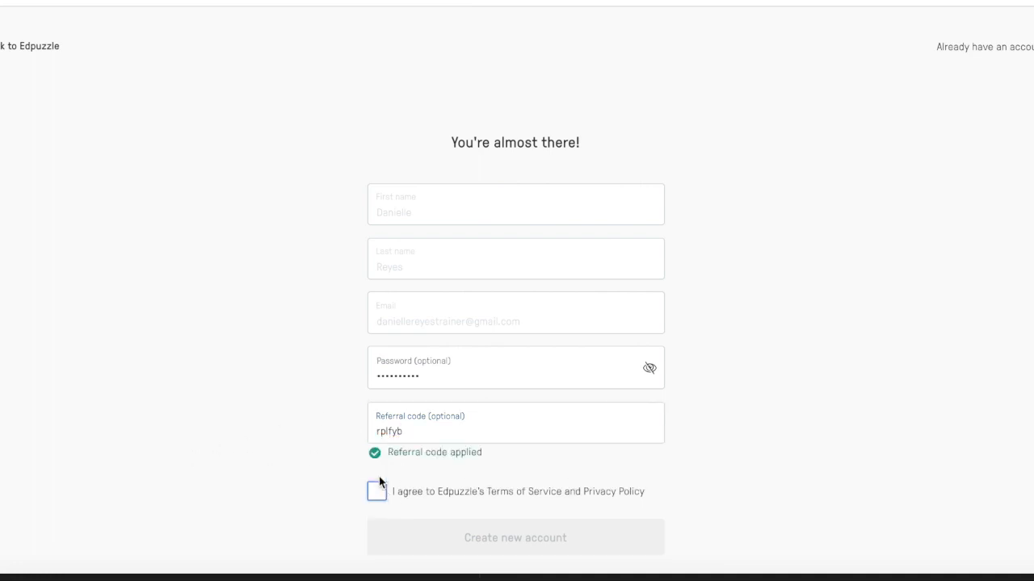
left_click(379, 487)
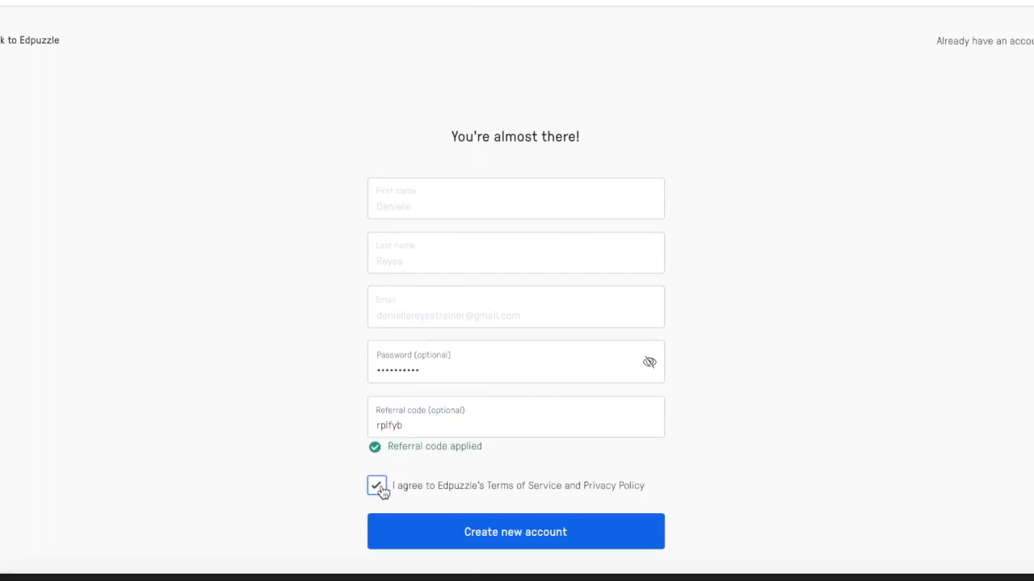
left_click(510, 540)
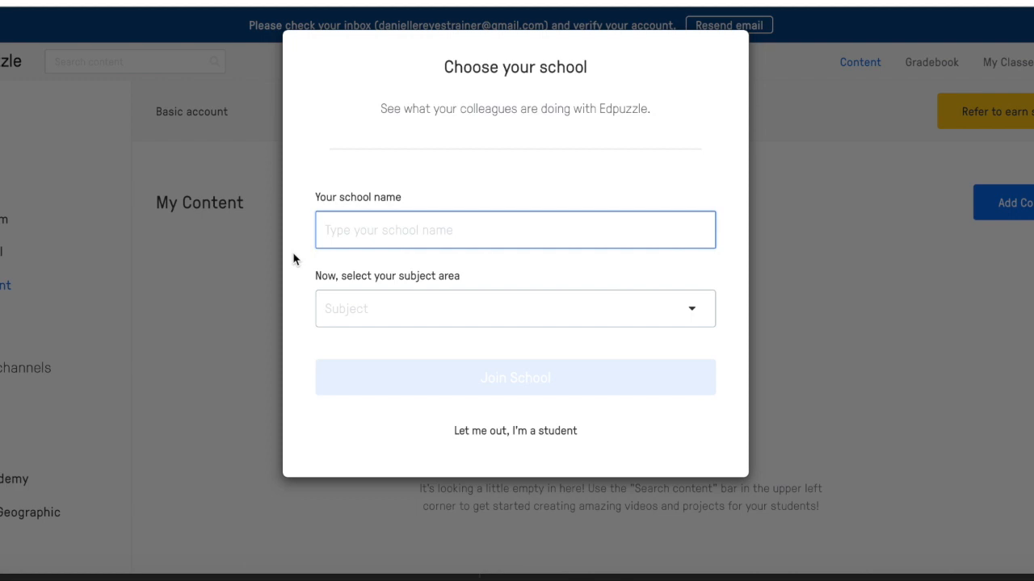
Step: Search for Black Mountain Middle School and pick it from the school suggestions
type("Black M")
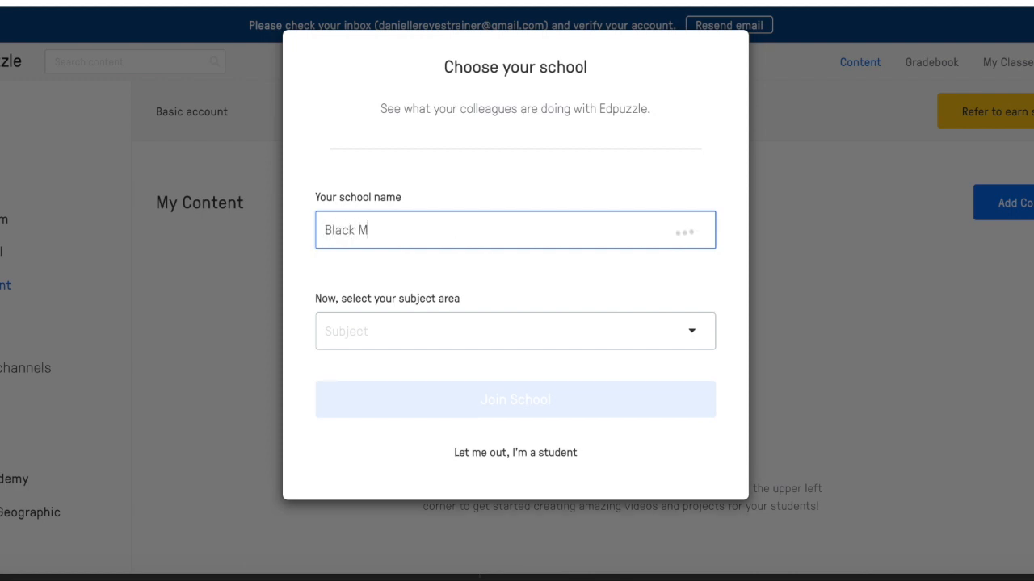
type("ountain Middle School")
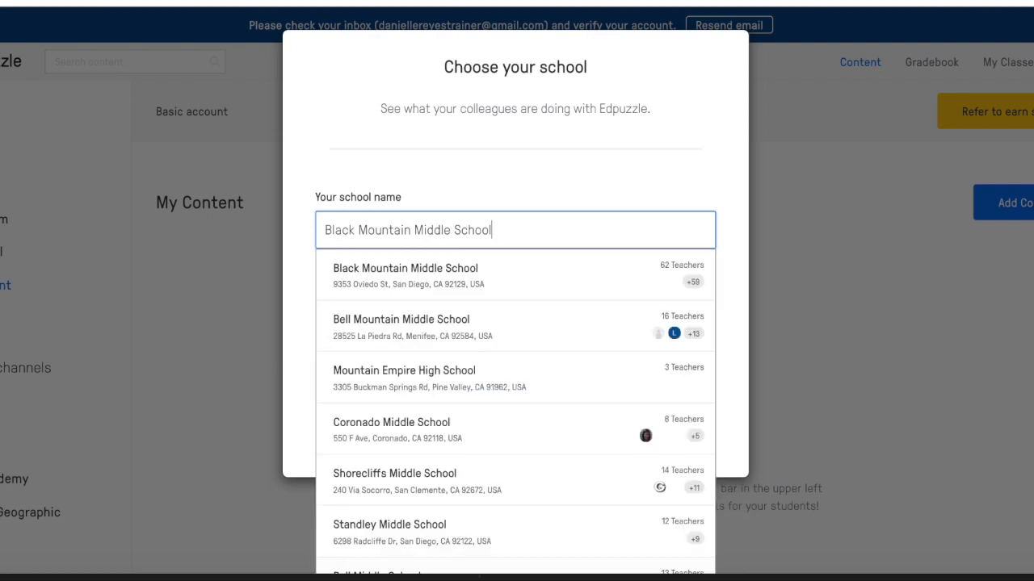
left_click(508, 276)
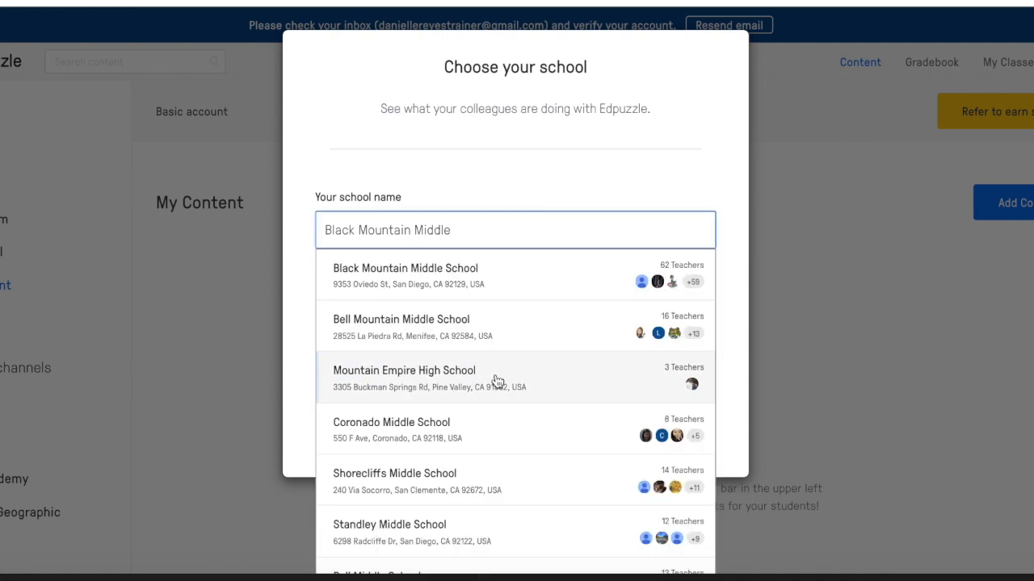
scroll(498, 382, "down", 3)
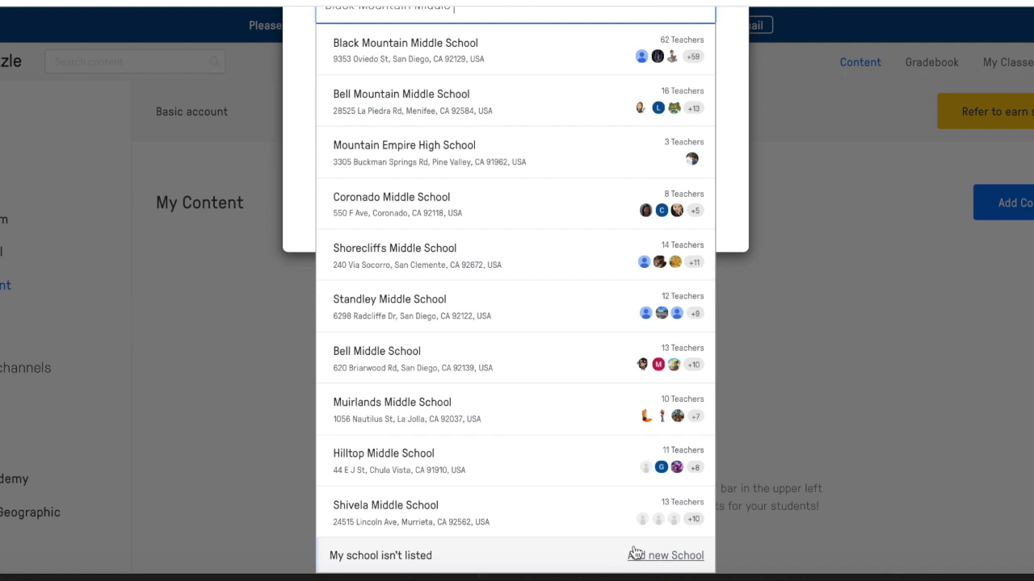
scroll(635, 554, "up", 3)
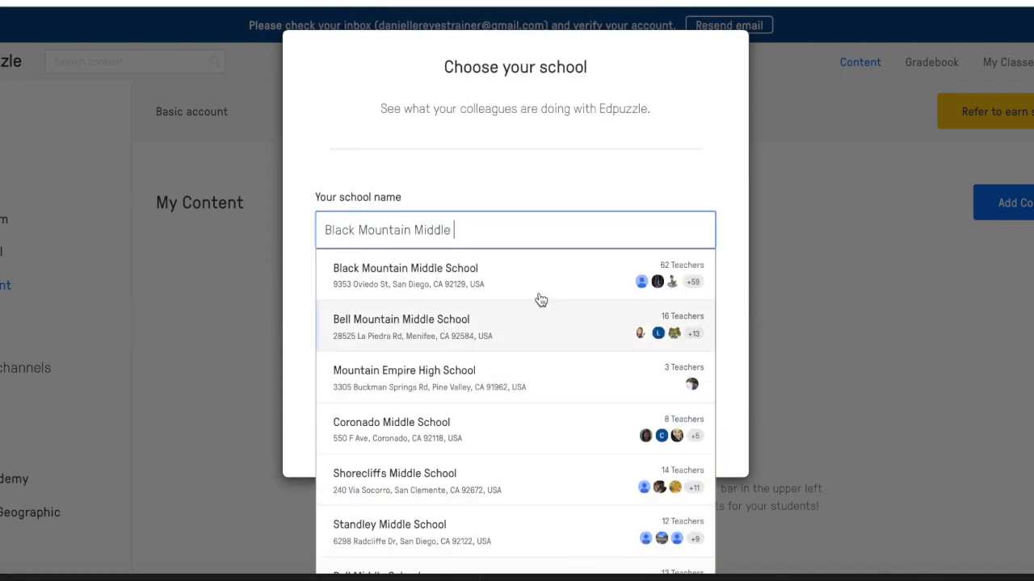
left_click(500, 273)
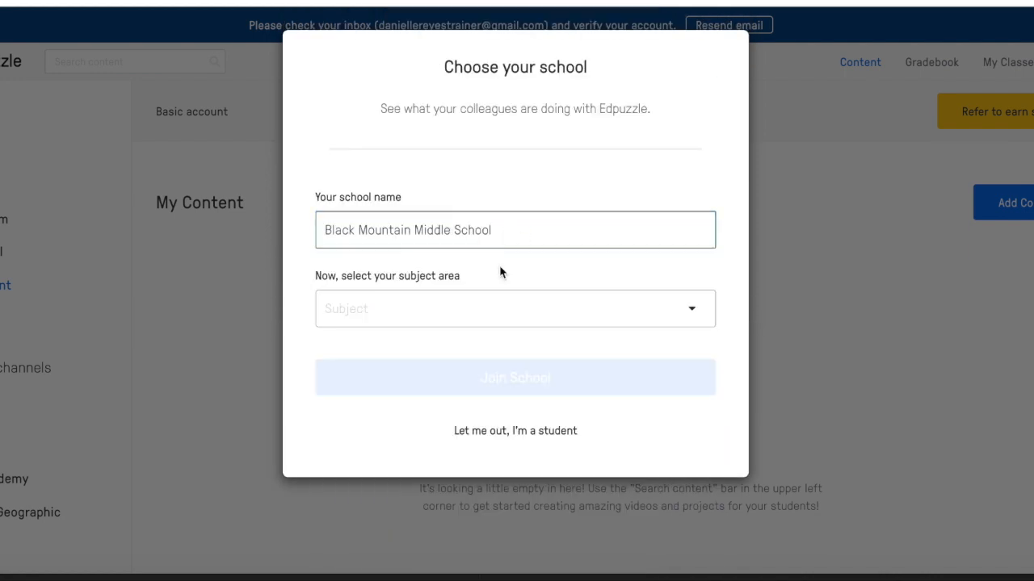
Step: Select Literature/Language Arts as the subject area and join the school
left_click(680, 314)
left_click(539, 342)
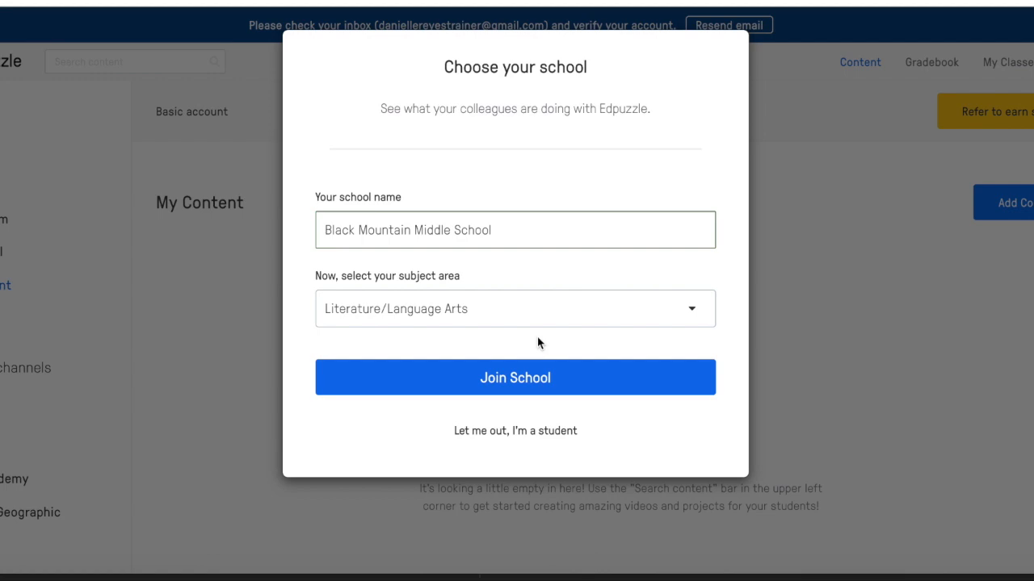
left_click(562, 380)
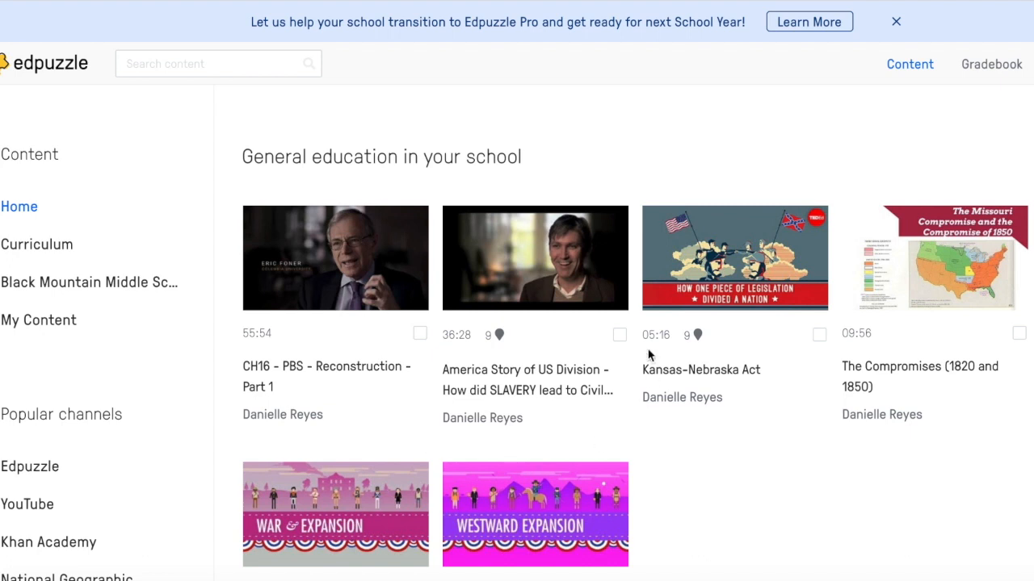
Step: Open the profile settings and turn on Closed Captions for default assignments
scroll(515, 238, "down", 1)
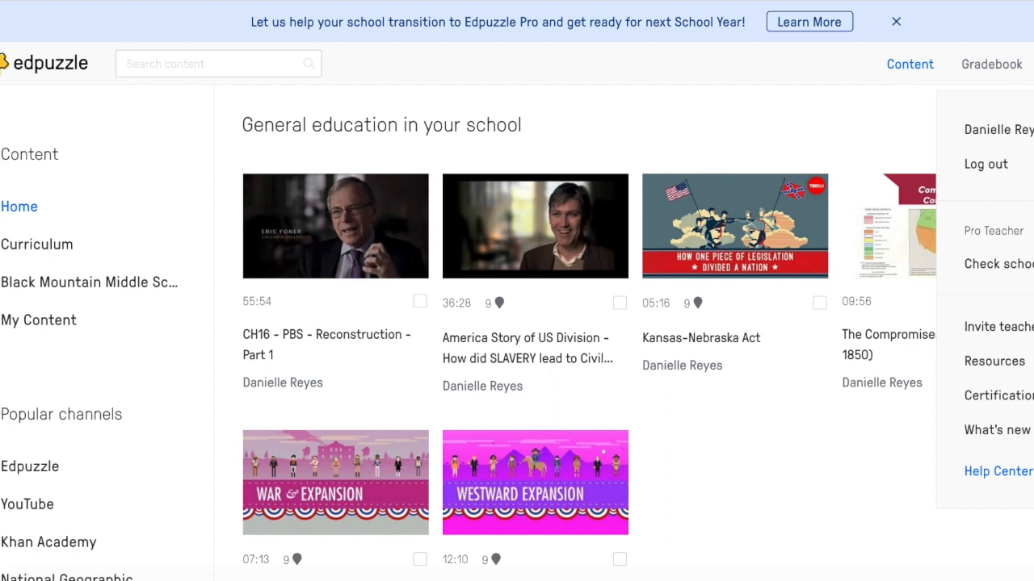
left_click(991, 134)
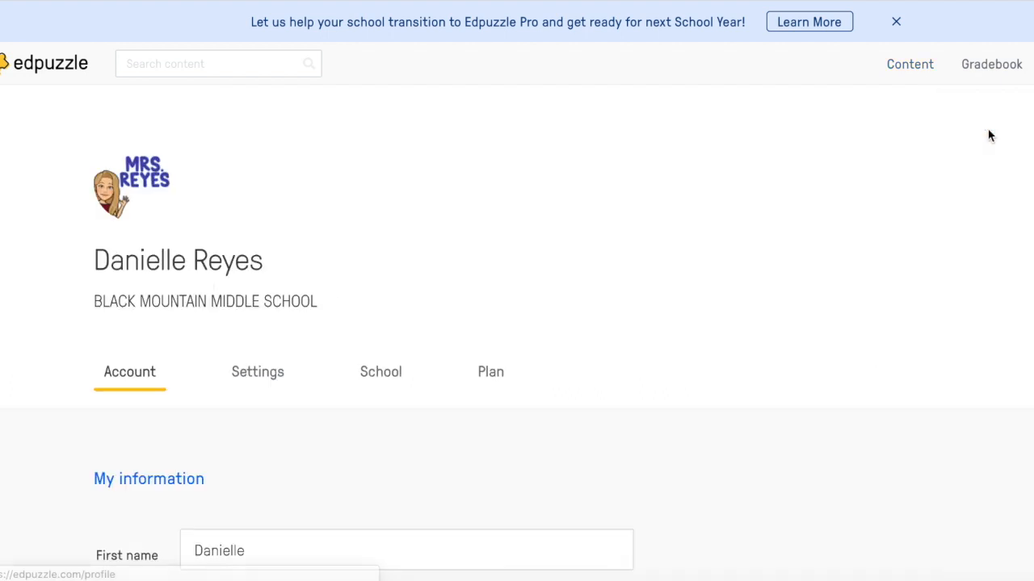
scroll(464, 296, "down", 3)
scroll(464, 296, "up", 1)
left_click(245, 200)
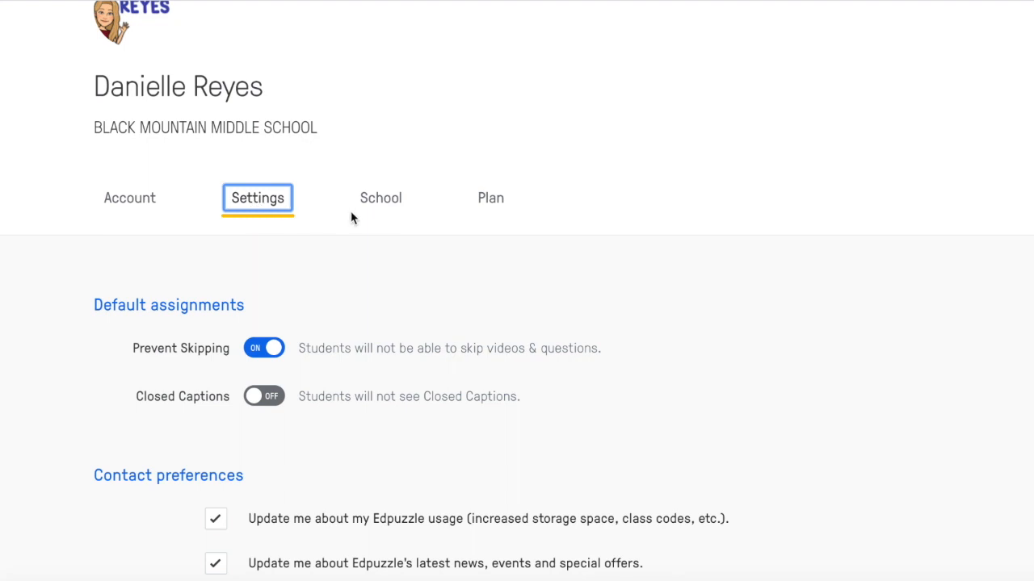
scroll(346, 341, "down", 2)
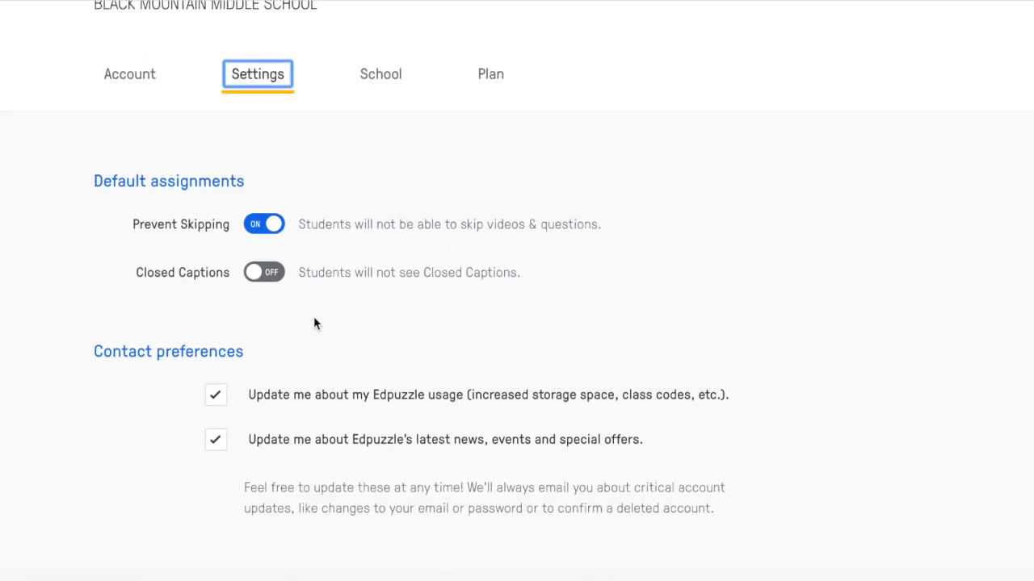
left_click(275, 277)
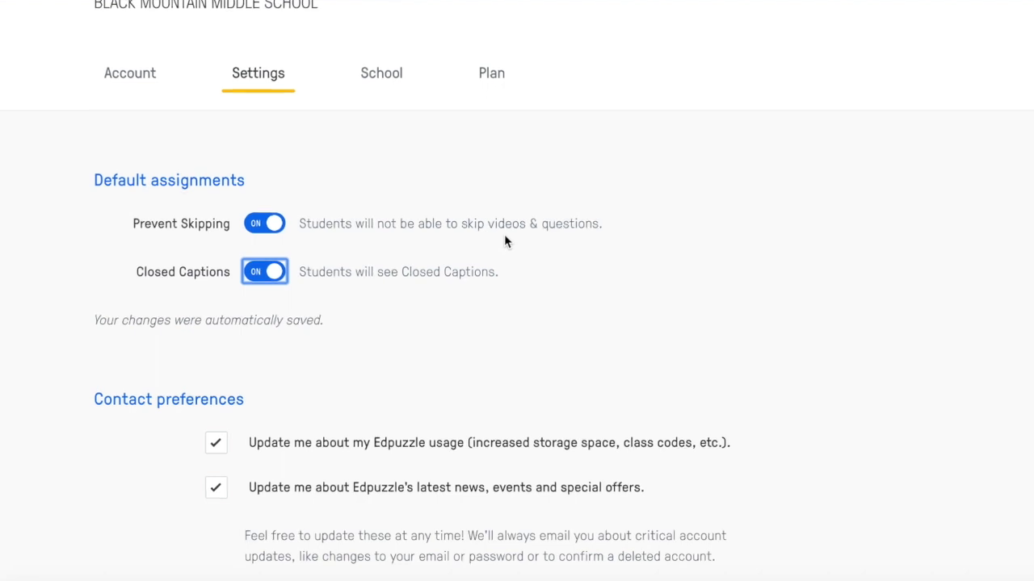
Step: Review the School tab and the plan comparison page for Basic, Pro Teacher and Schools & Districts
scroll(504, 234, "down", 1)
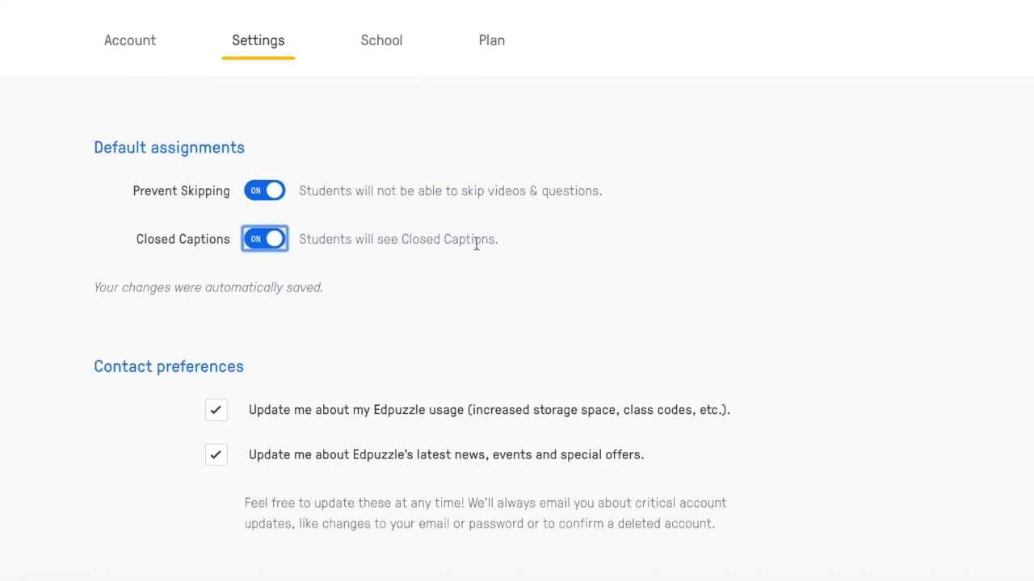
scroll(418, 285, "up", 3)
left_click(383, 272)
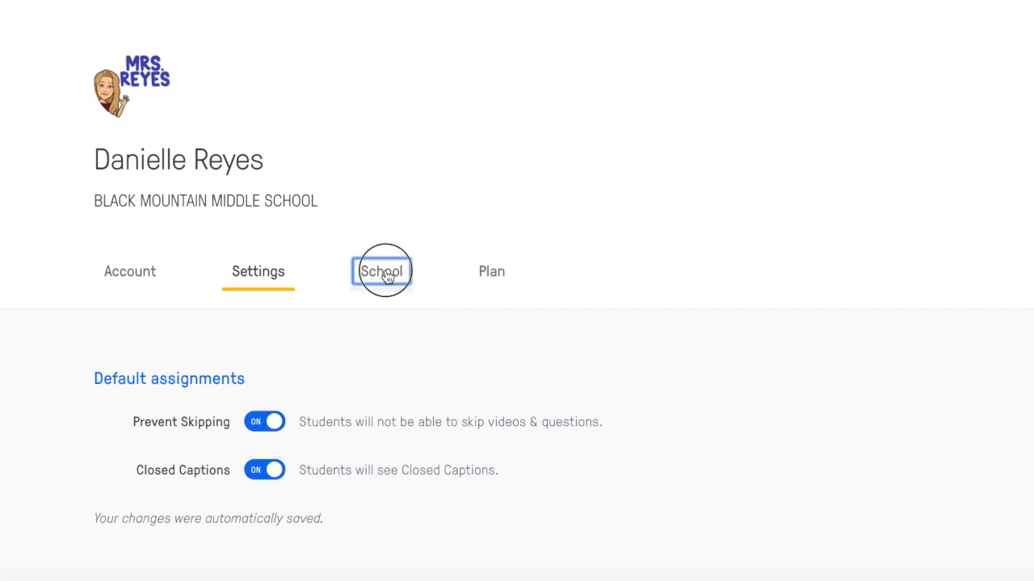
scroll(386, 275, "down", 2)
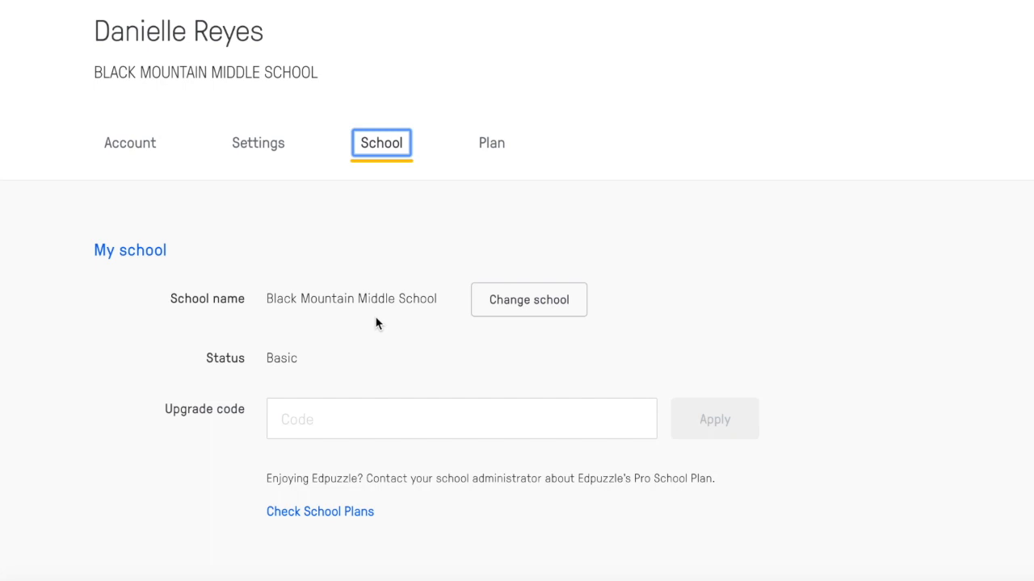
left_click(495, 145)
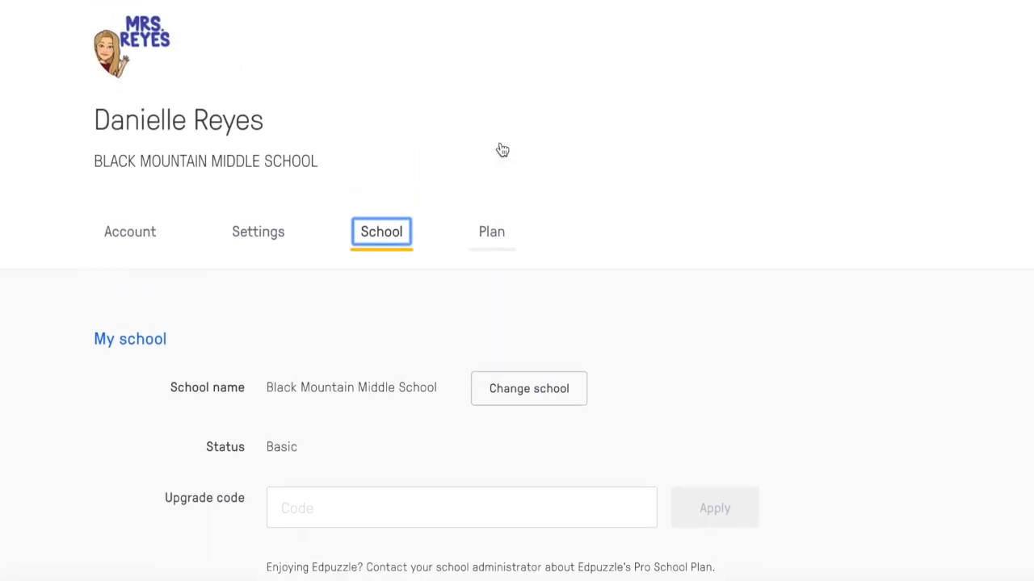
scroll(514, 331, "down", 1)
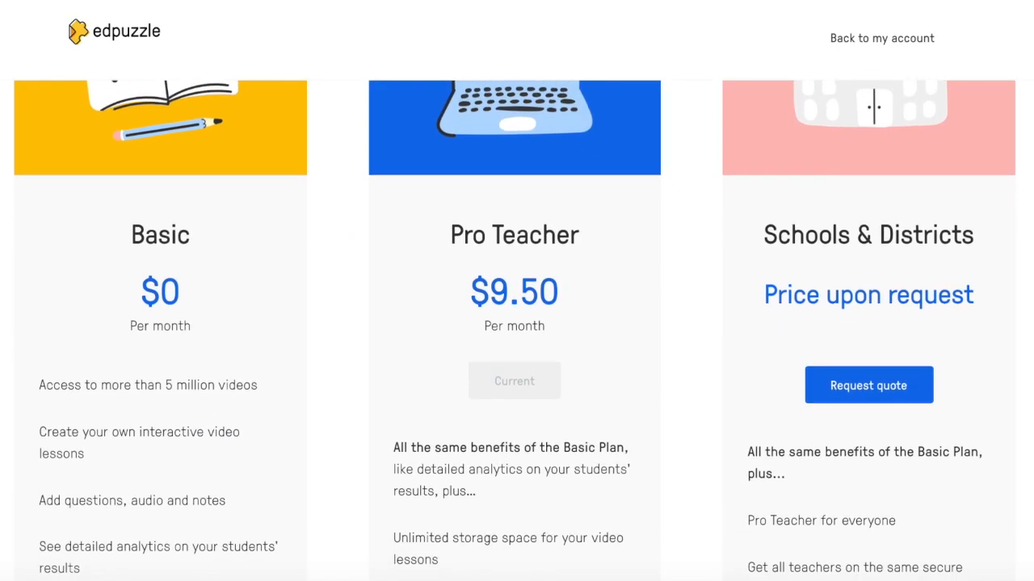
scroll(219, 352, "down", 1)
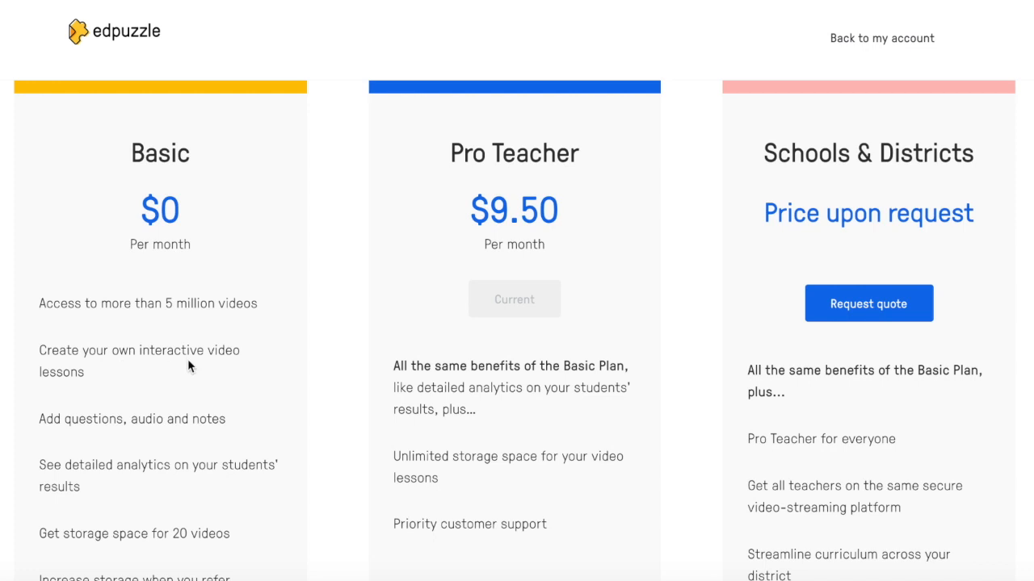
scroll(189, 373, "down", 1)
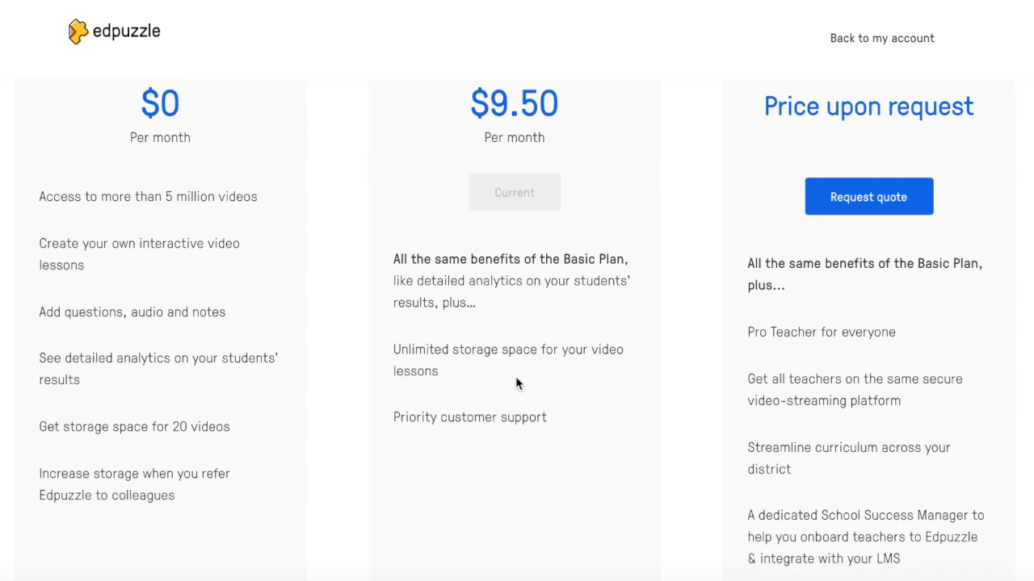
scroll(835, 396, "down", 1)
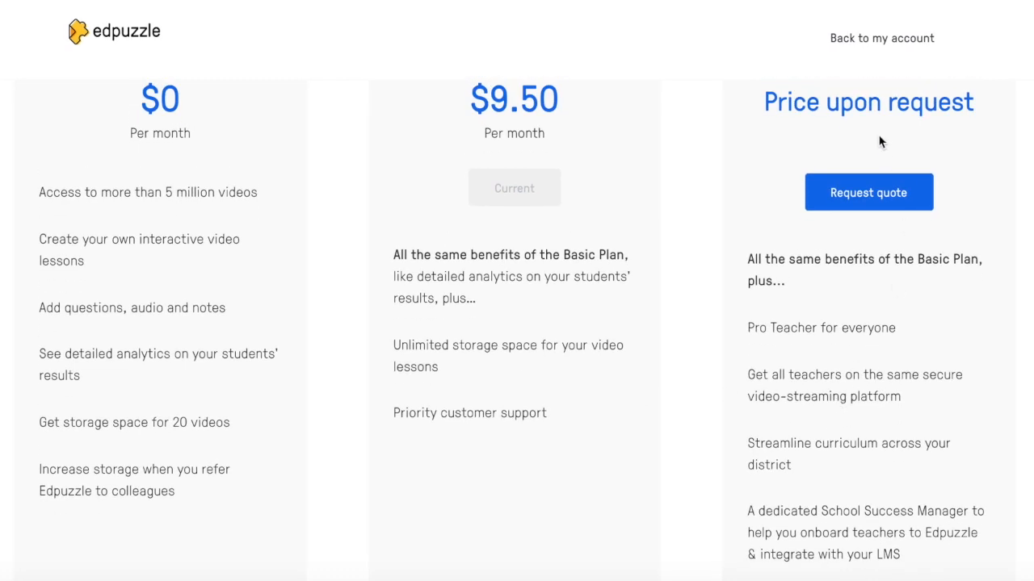
scroll(894, 498, "down", 1)
scroll(894, 494, "up", 1)
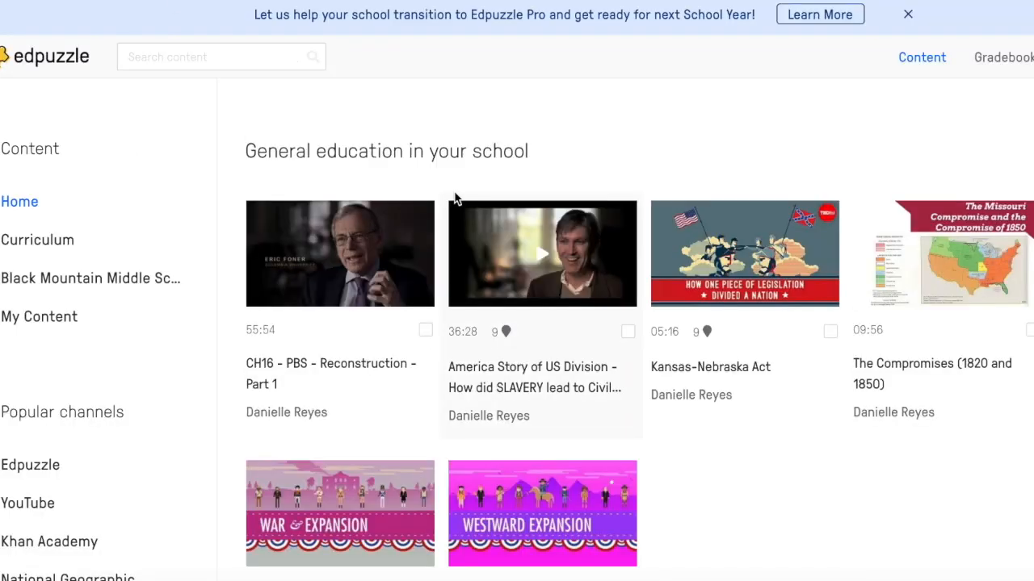
Step: Browse the school, trending and regional video sections on the content home page
scroll(267, 315, "down", 6)
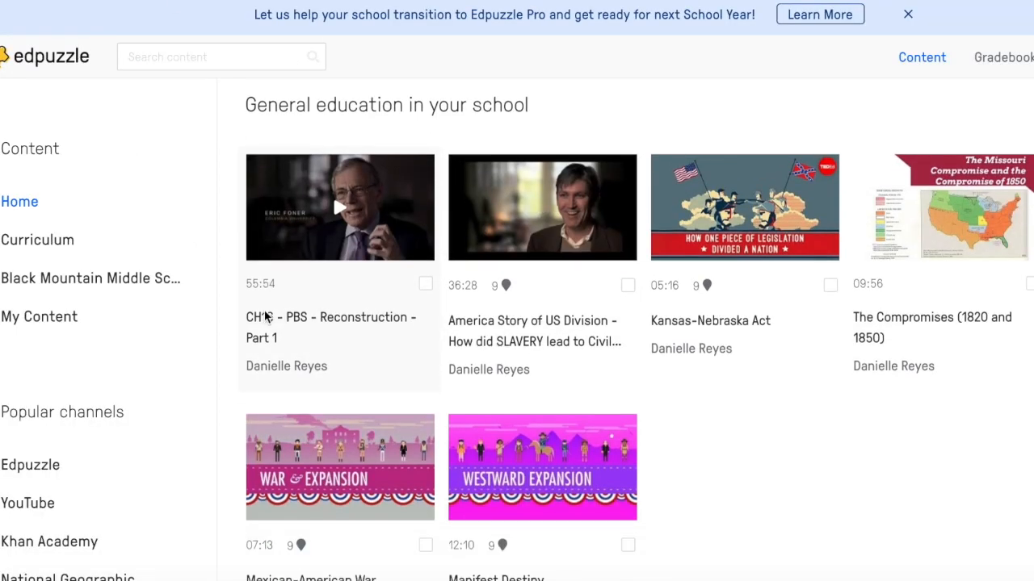
scroll(216, 384, "down", 3)
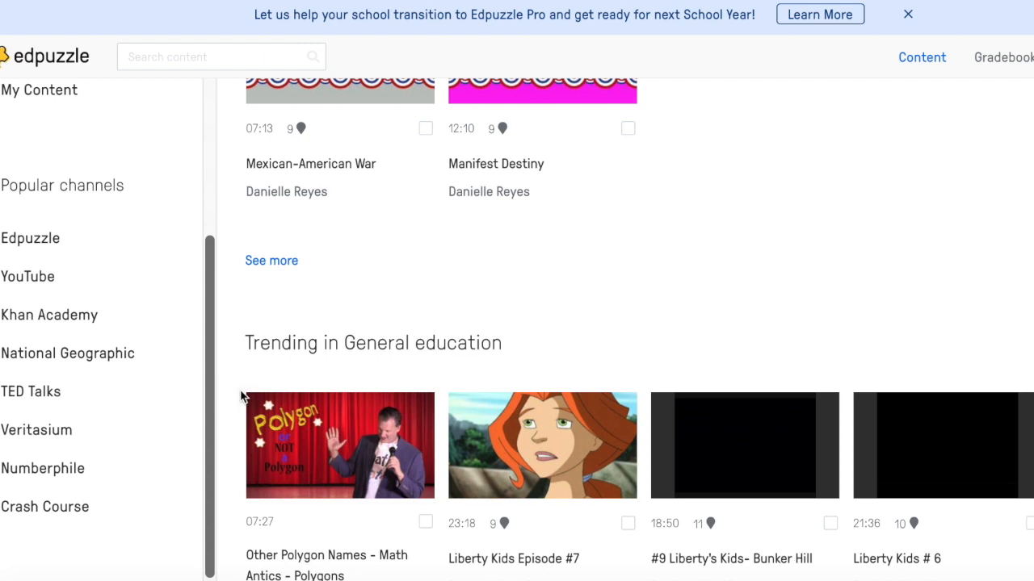
scroll(240, 393, "down", 3)
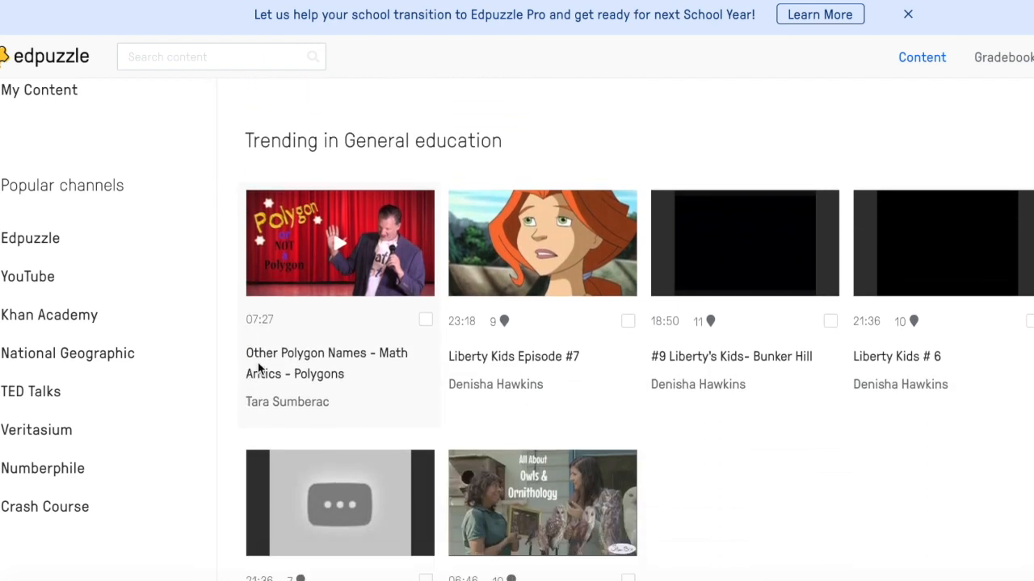
scroll(639, 352, "down", 2)
scroll(638, 351, "down", 6)
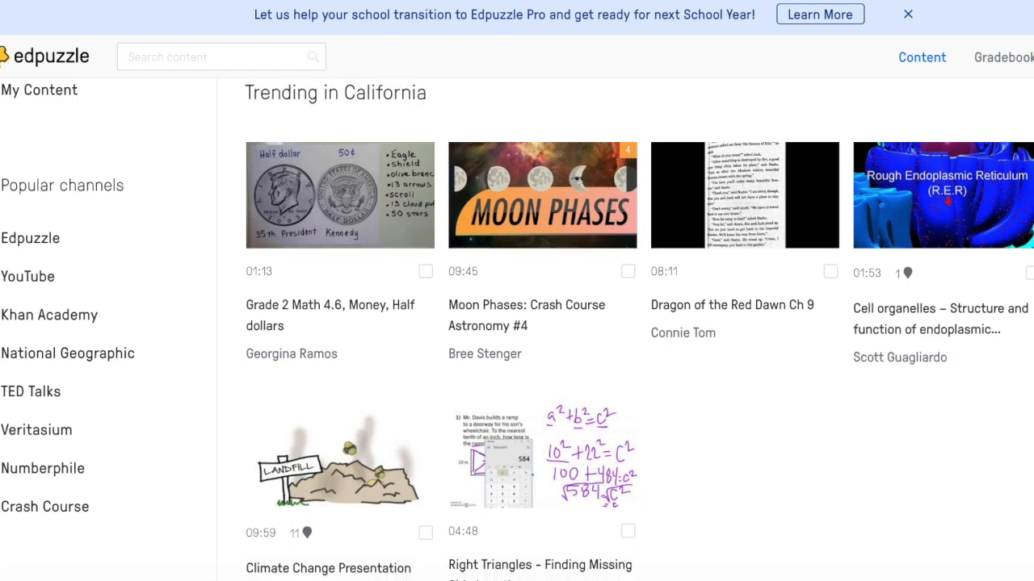
scroll(638, 351, "down", 7)
scroll(638, 351, "down", 2)
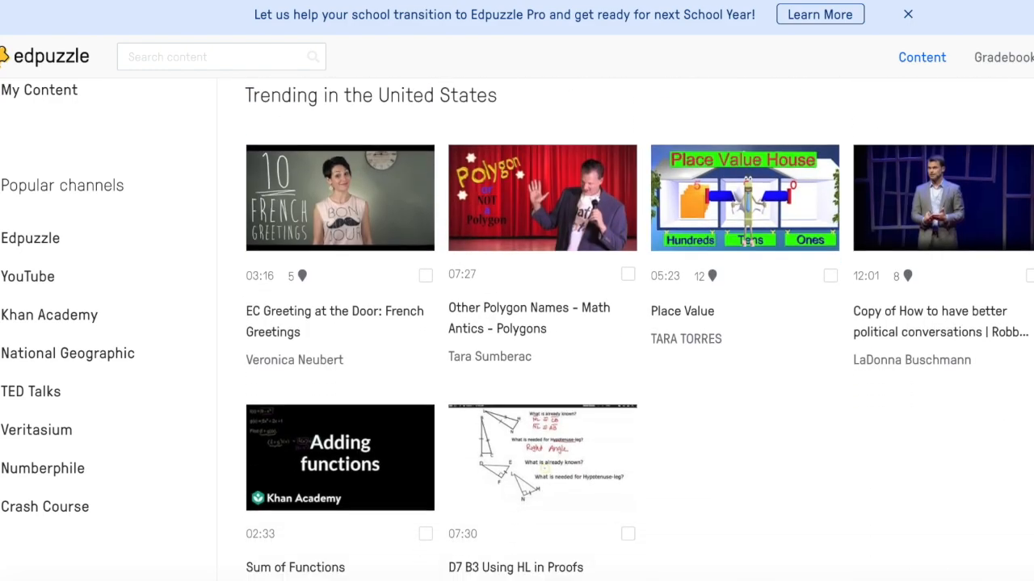
scroll(638, 351, "up", 8)
scroll(239, 317, "up", 8)
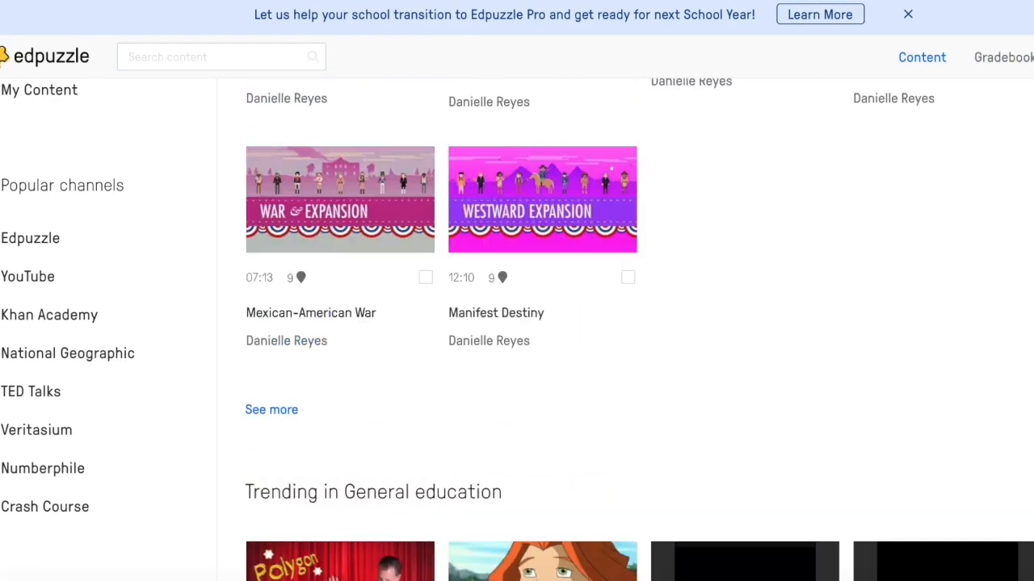
scroll(150, 306, "up", 3)
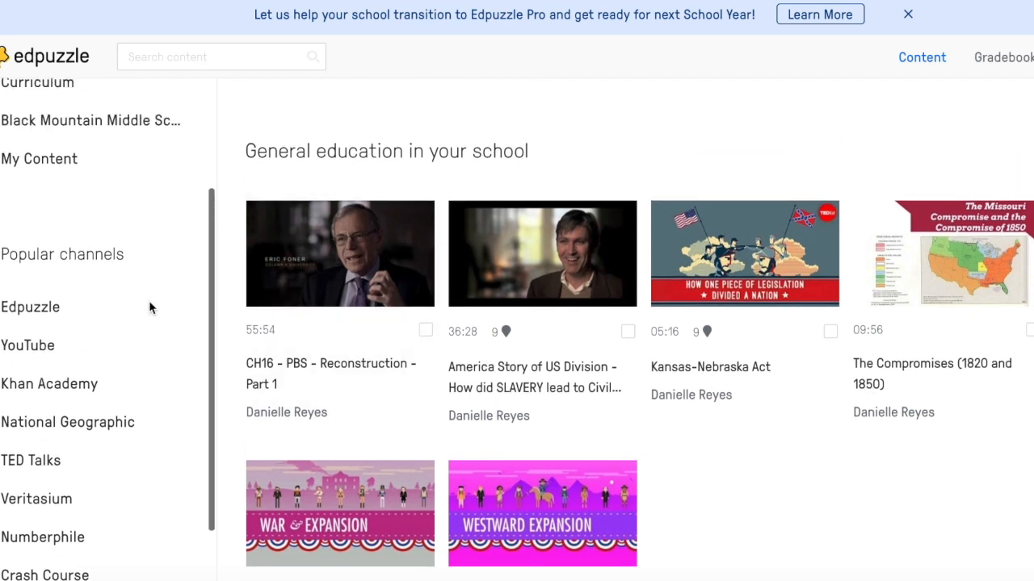
Step: Open the Curriculum section and view its Elementary, Middle and High School collections
left_click(50, 241)
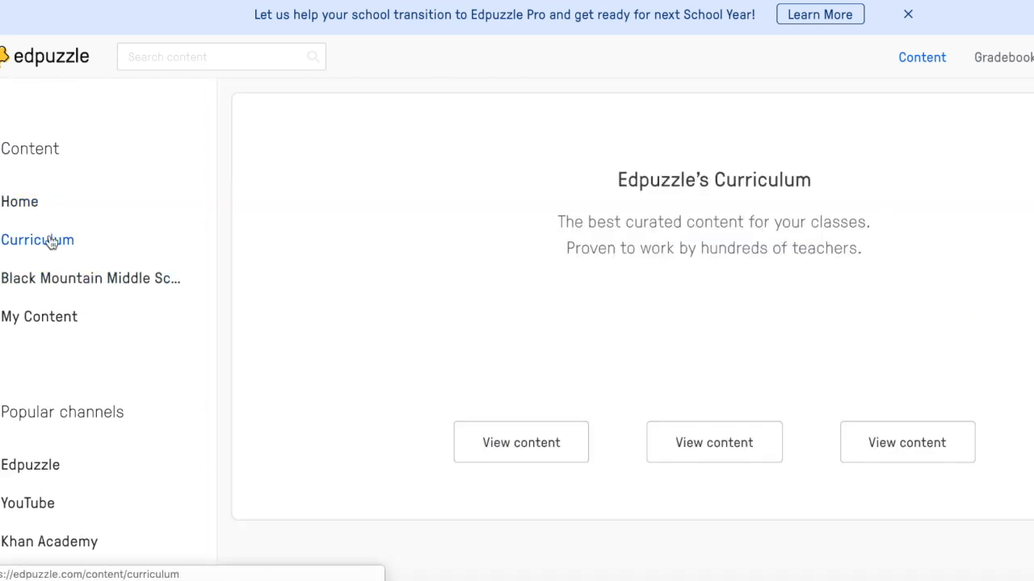
scroll(360, 355, "down", 1)
scroll(364, 356, "down", 1)
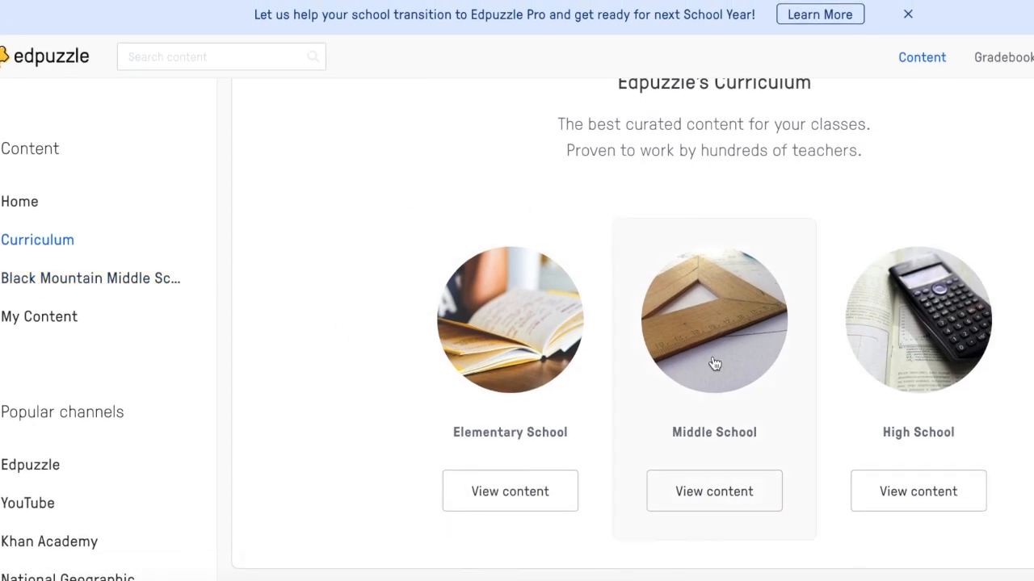
Step: Open the Middle School curriculum content and view the account menu options
left_click(688, 388)
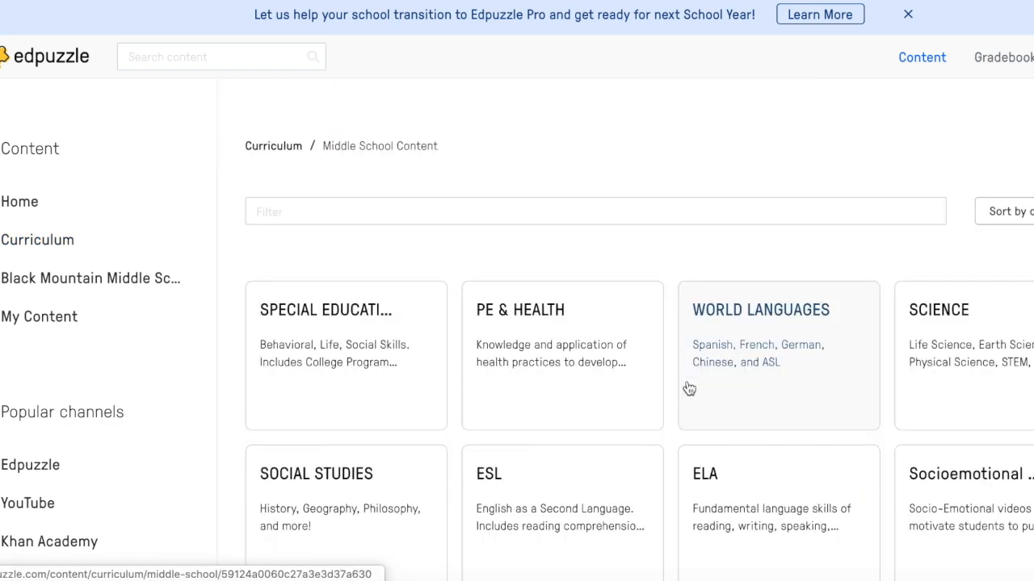
scroll(529, 358, "down", 2)
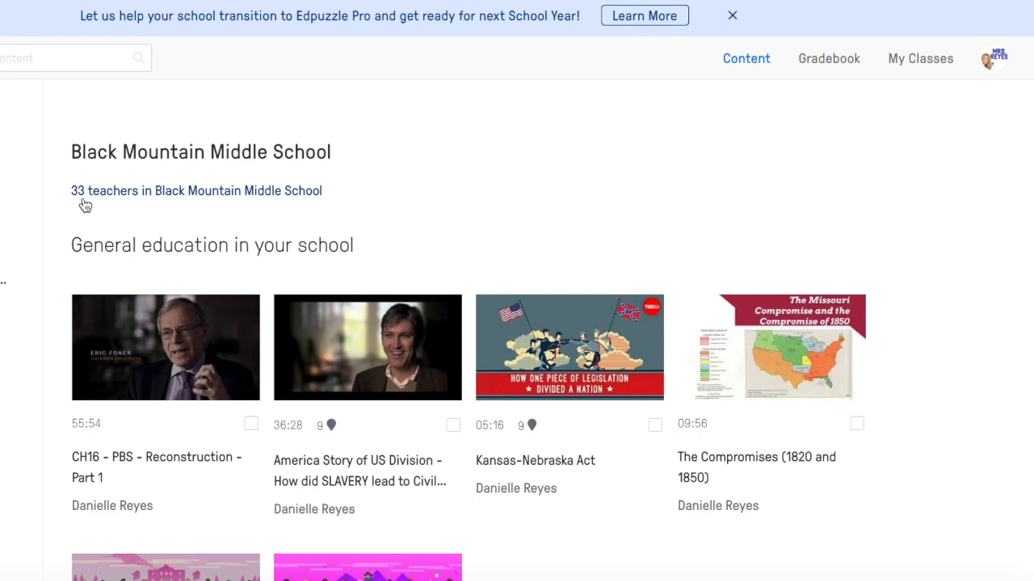
left_click(989, 63)
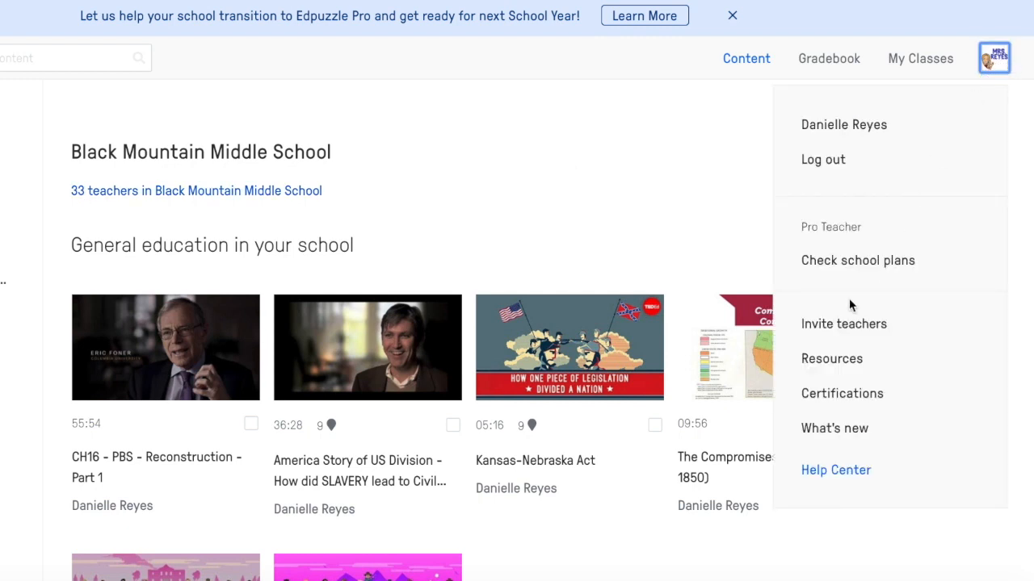
left_click(618, 238)
Step: Open the Science category in the school's subject collections and browse its videos
scroll(618, 238, "down", 5)
scroll(618, 238, "down", 4)
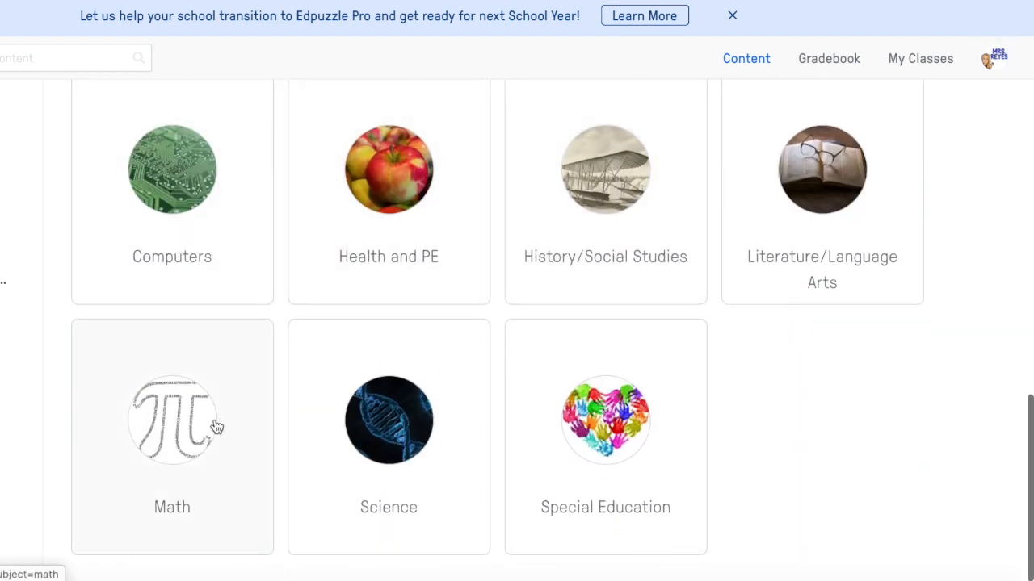
left_click(365, 482)
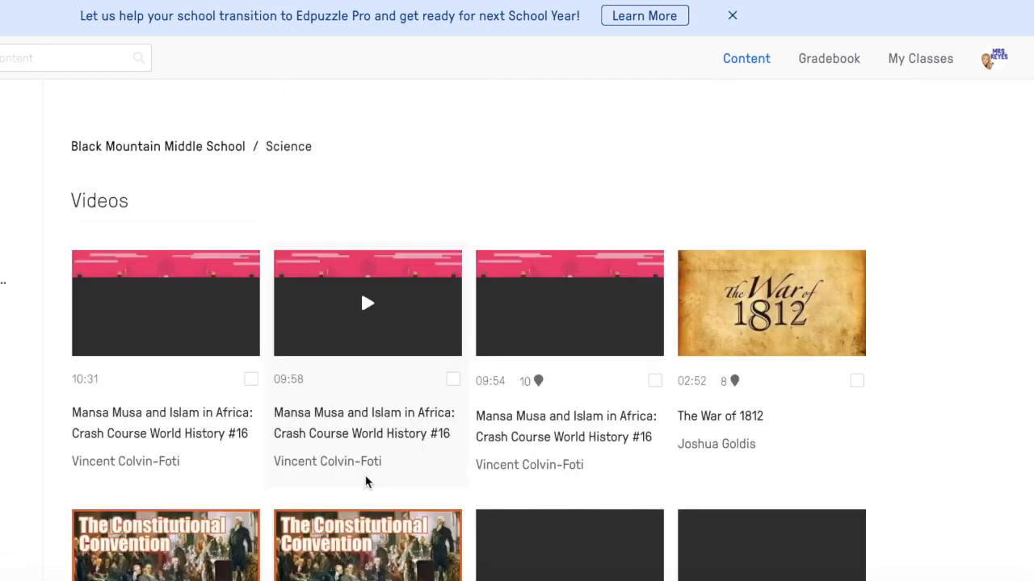
scroll(228, 342, "down", 4)
scroll(229, 342, "up", 4)
scroll(16, 339, "down", 1)
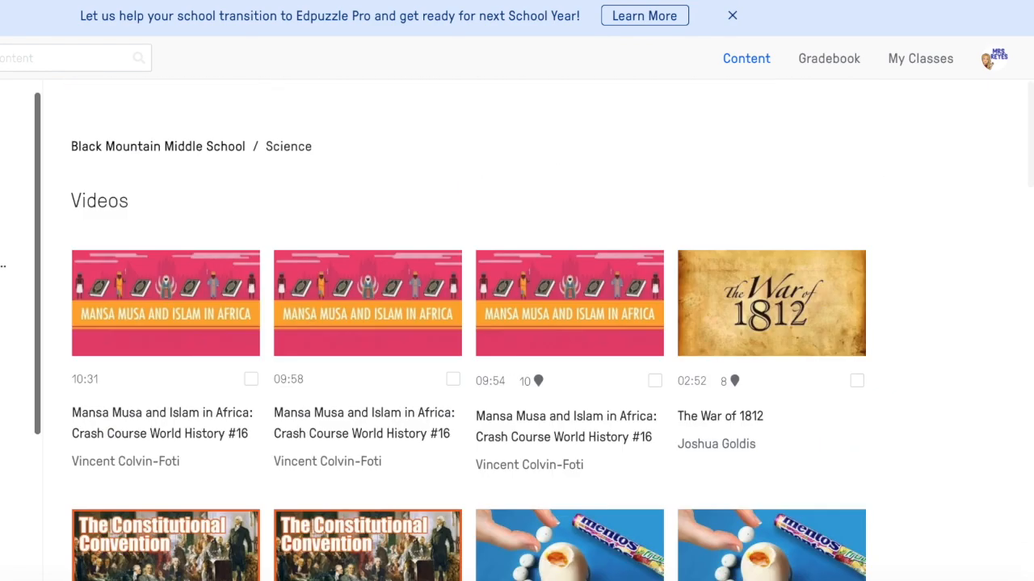
Step: Open My Content and view the Add Content options without choosing one
left_click(4, 222)
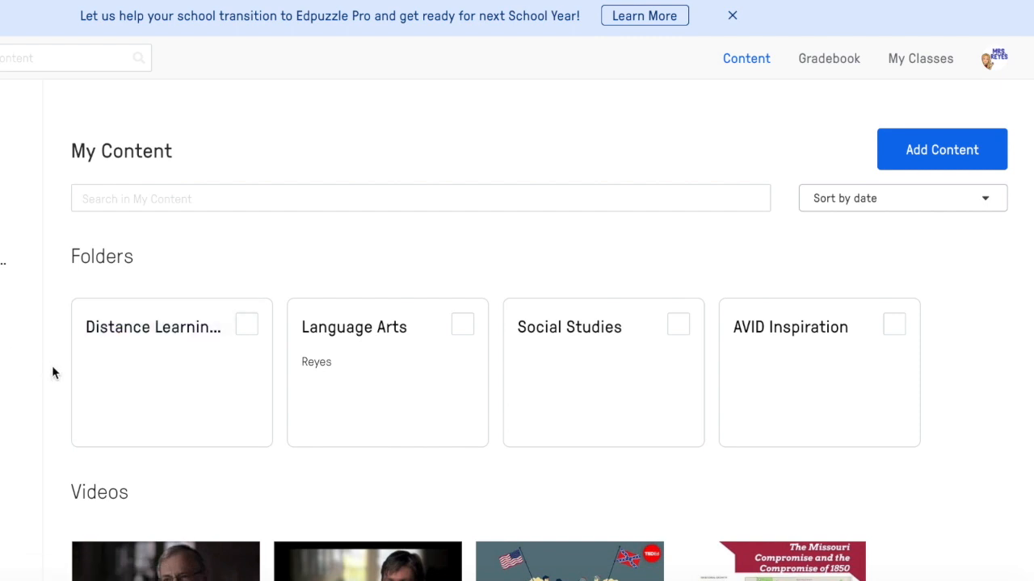
scroll(52, 365, "down", 2)
scroll(52, 365, "up", 2)
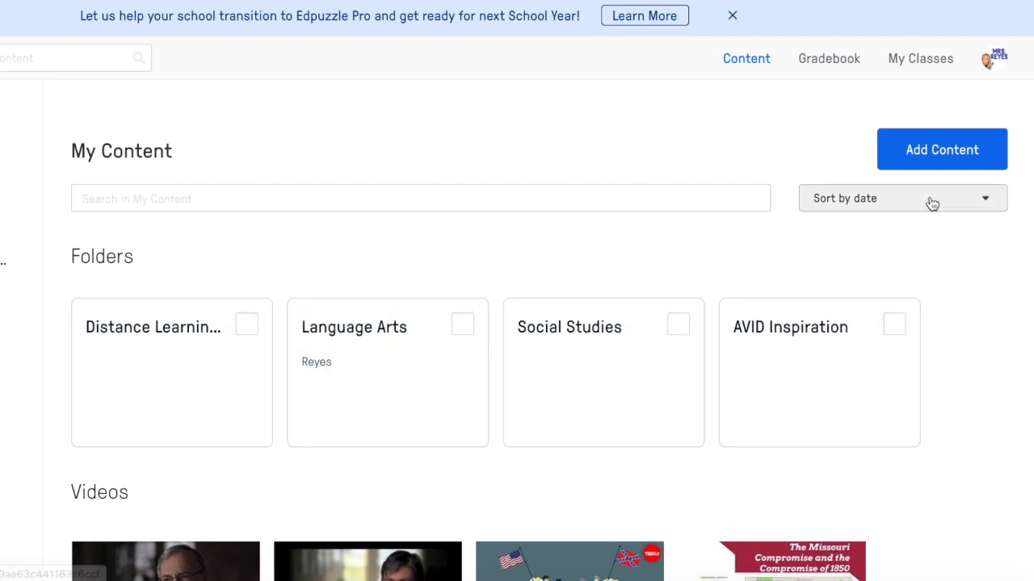
left_click(931, 162)
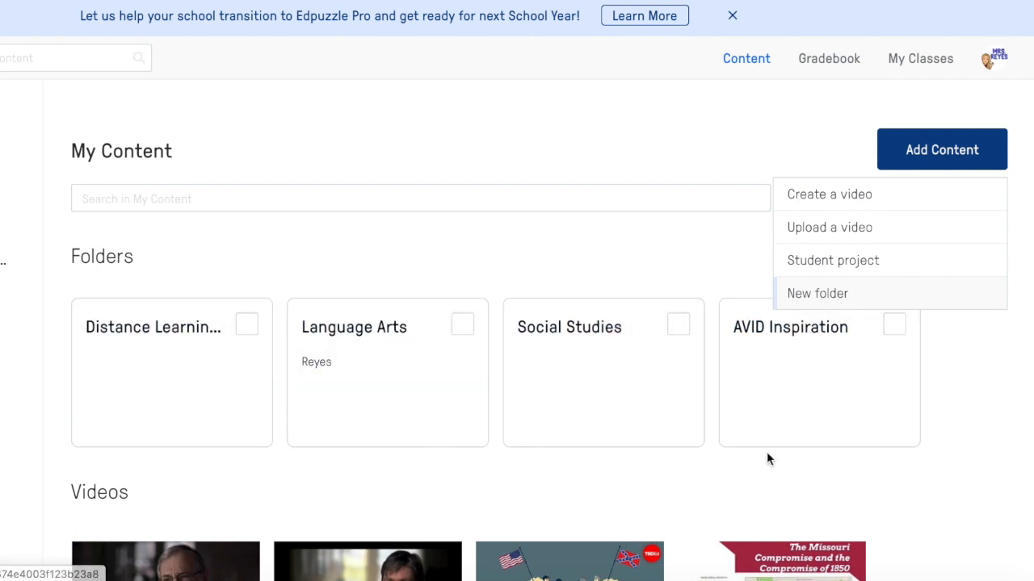
left_click(960, 437)
Step: Scroll through the videos in My Content and select Crash Course US Constitution
scroll(961, 340, "down", 3)
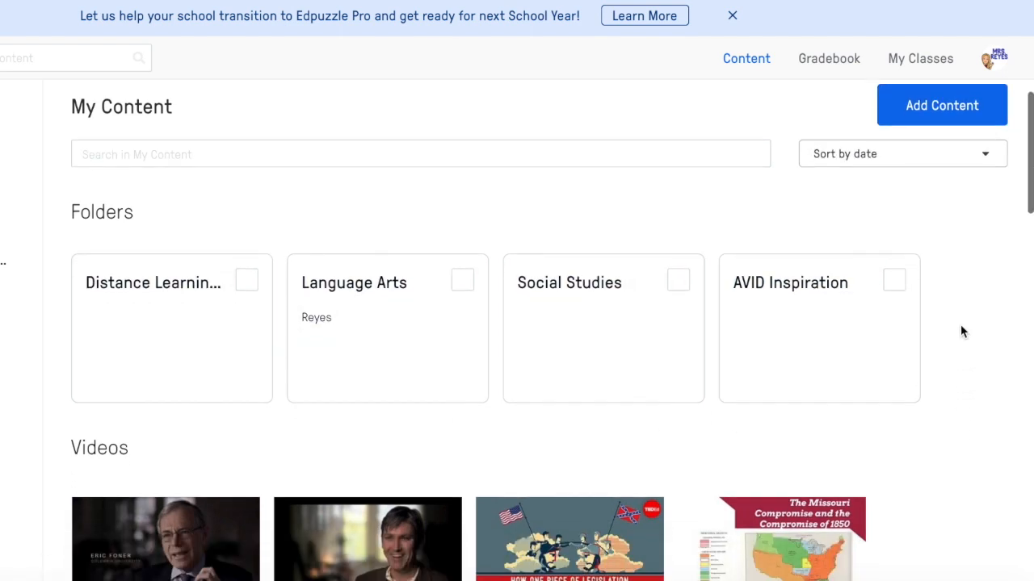
scroll(961, 331, "down", 6)
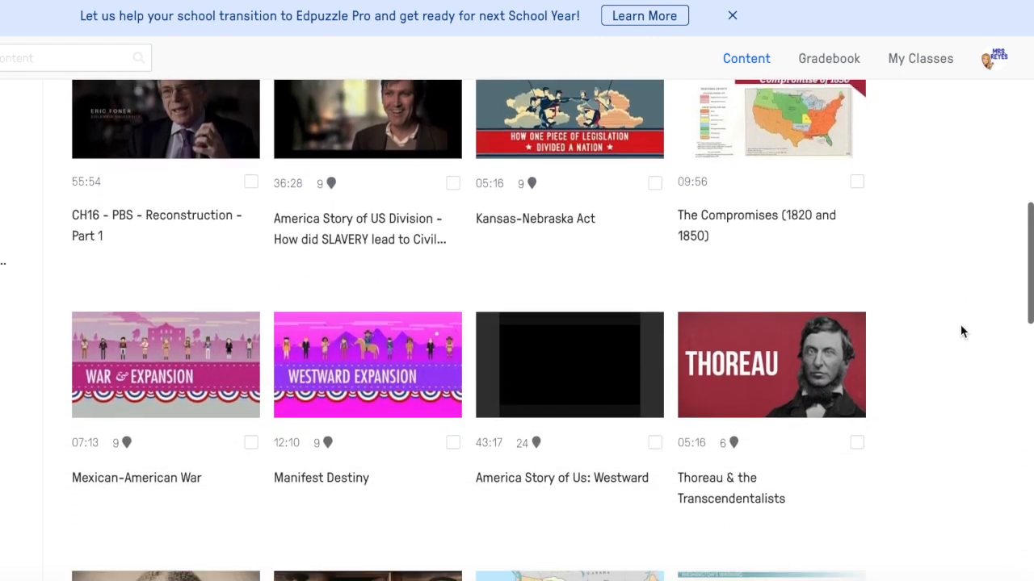
scroll(961, 331, "down", 4)
scroll(960, 332, "up", 2)
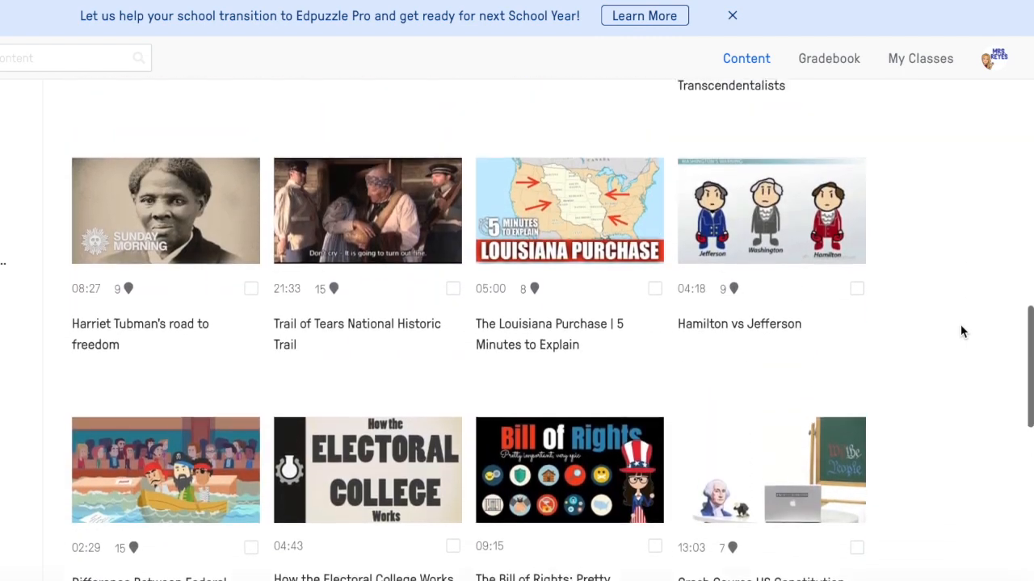
scroll(960, 324, "down", 4)
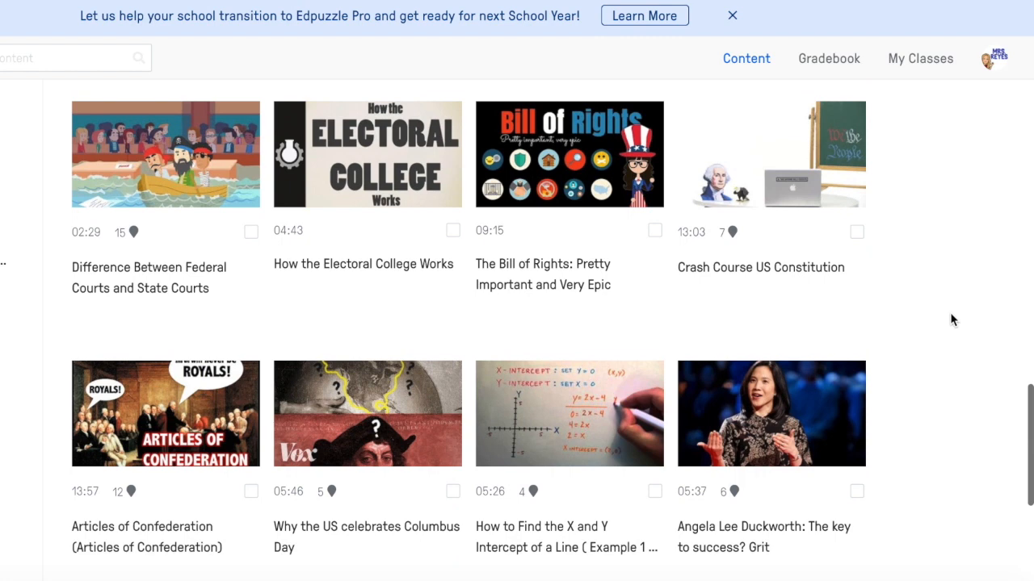
left_click(857, 233)
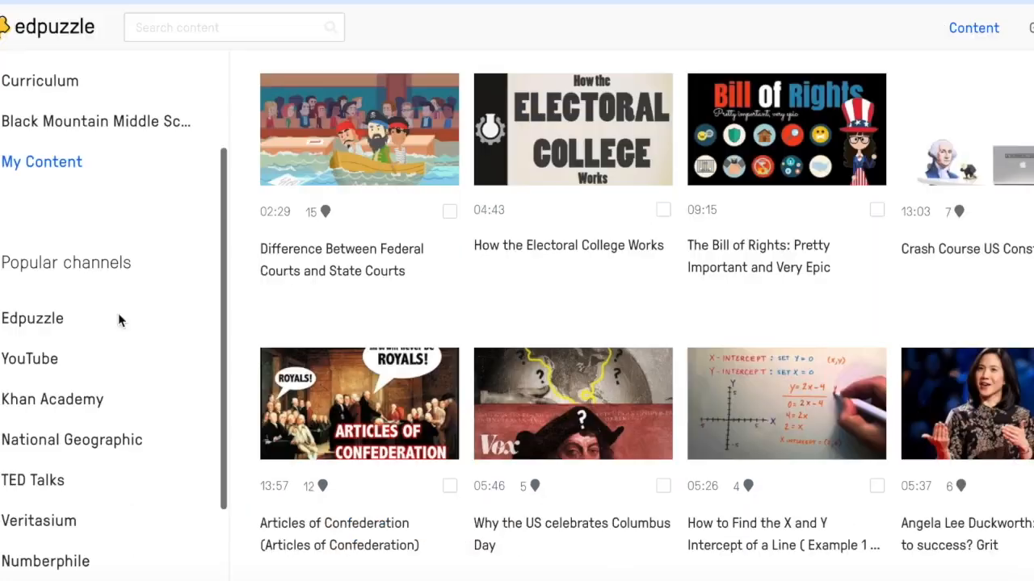
Step: Open the YouTube channel and search it for Bill of Rights
scroll(118, 320, "down", 2)
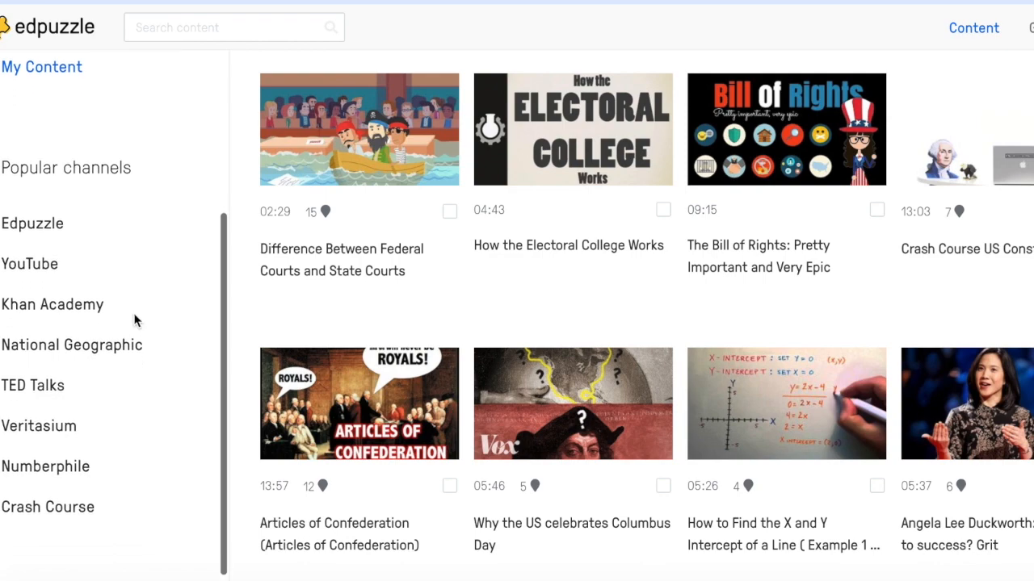
scroll(118, 321, "up", 10)
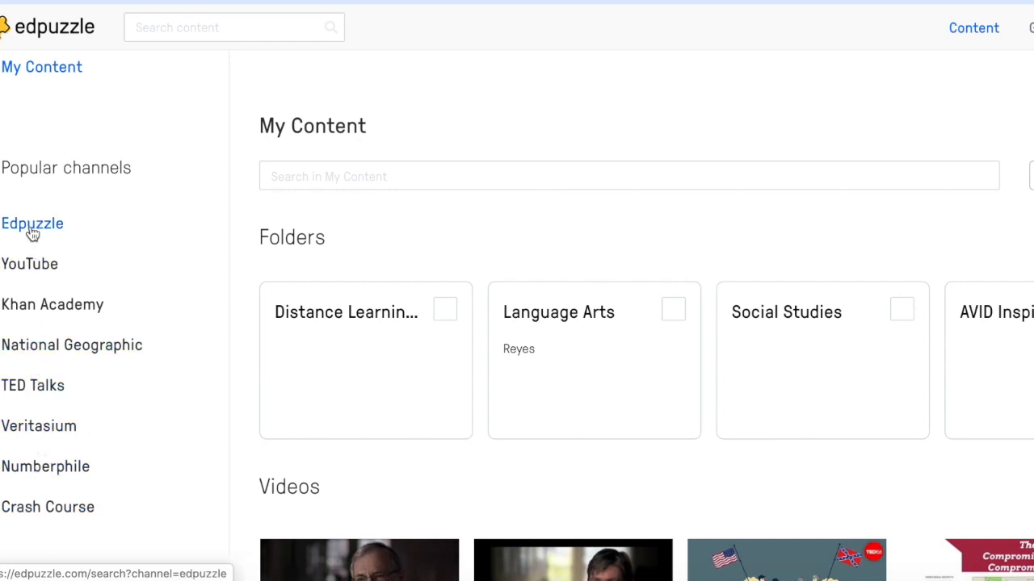
left_click(31, 272)
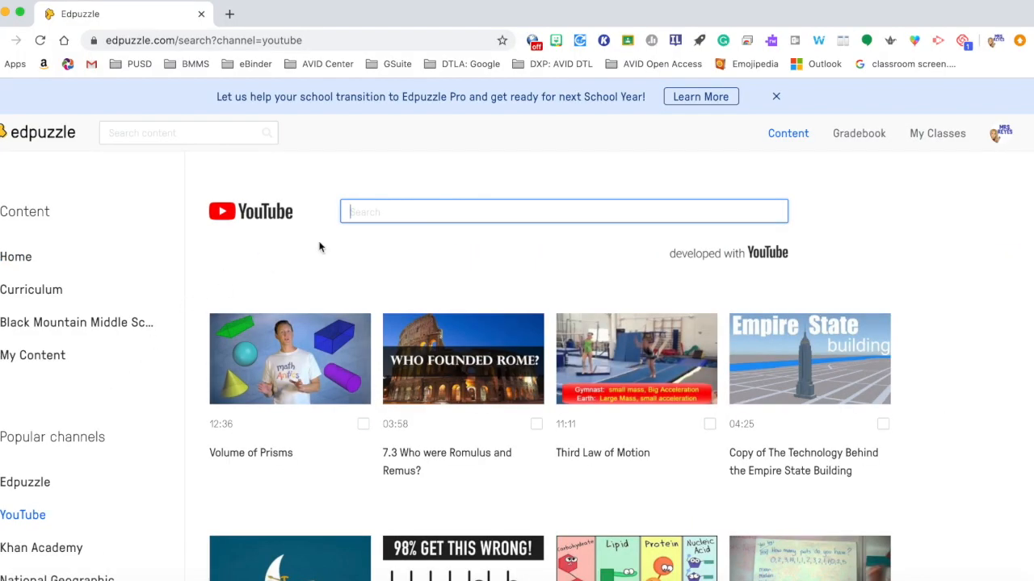
type("Bill of Rights")
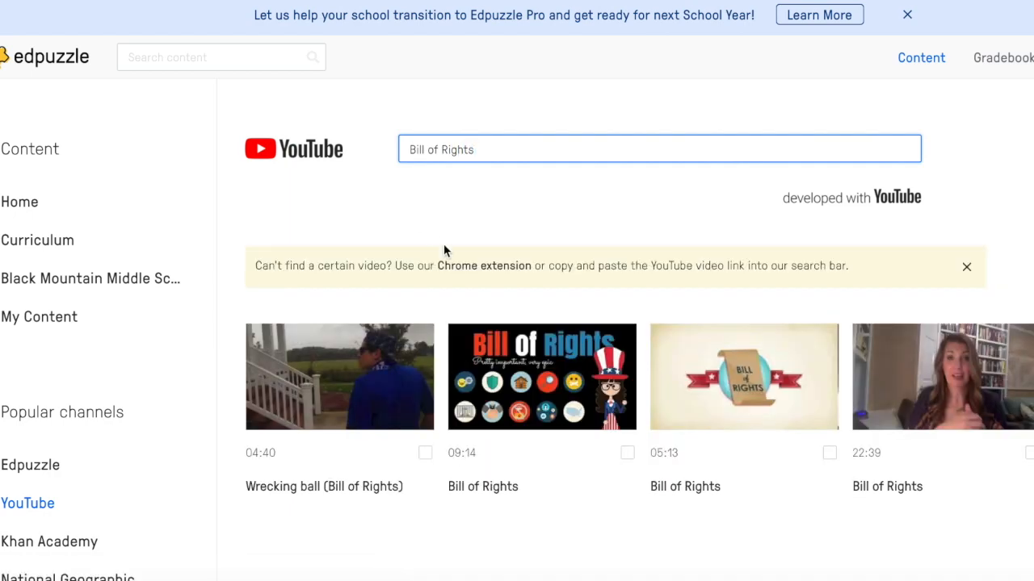
Step: Browse the Bill of Rights search results
scroll(445, 249, "down", 1)
scroll(443, 251, "down", 5)
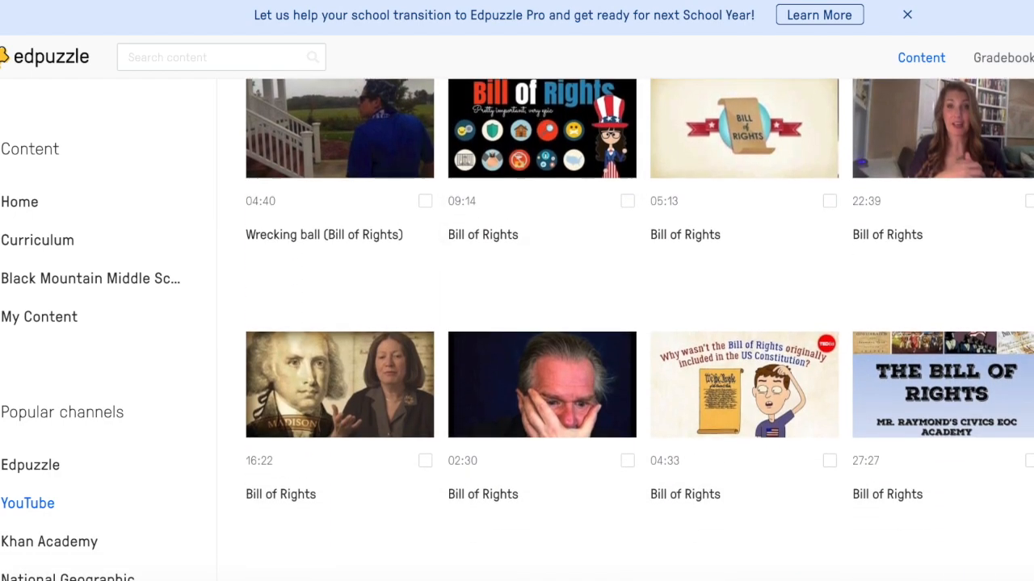
scroll(640, 333, "down", 9)
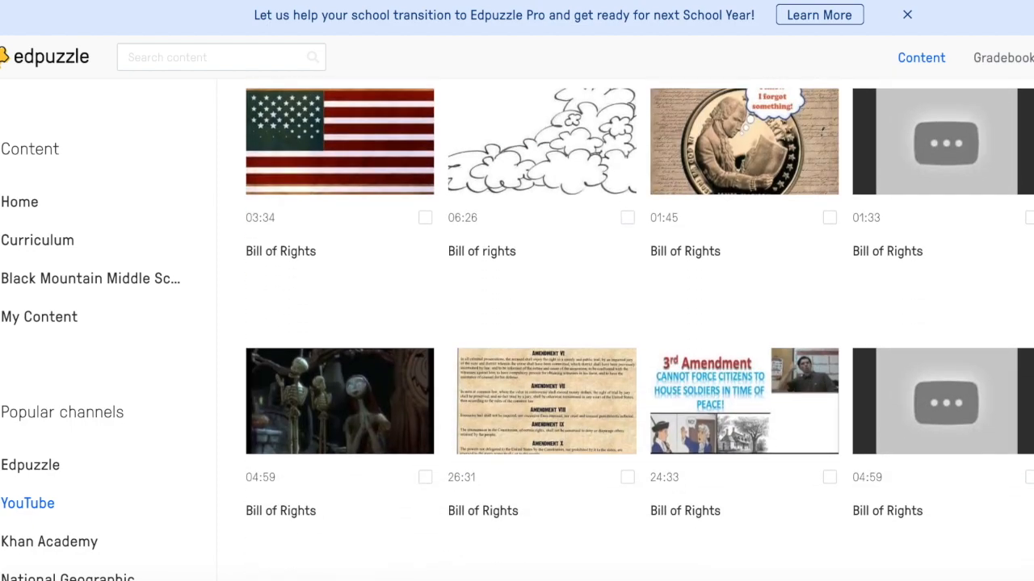
scroll(639, 328, "down", 8)
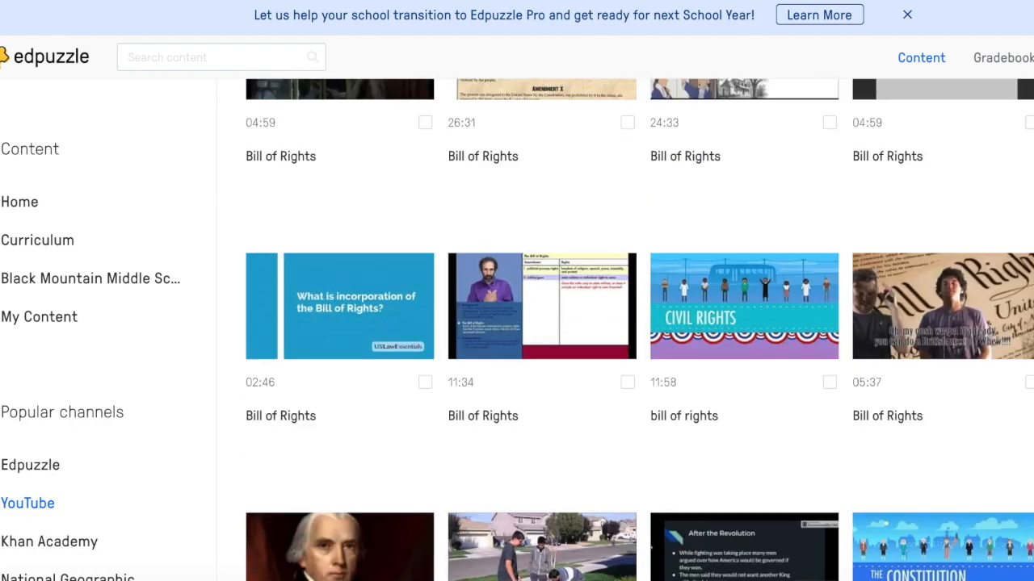
scroll(640, 329, "up", 6)
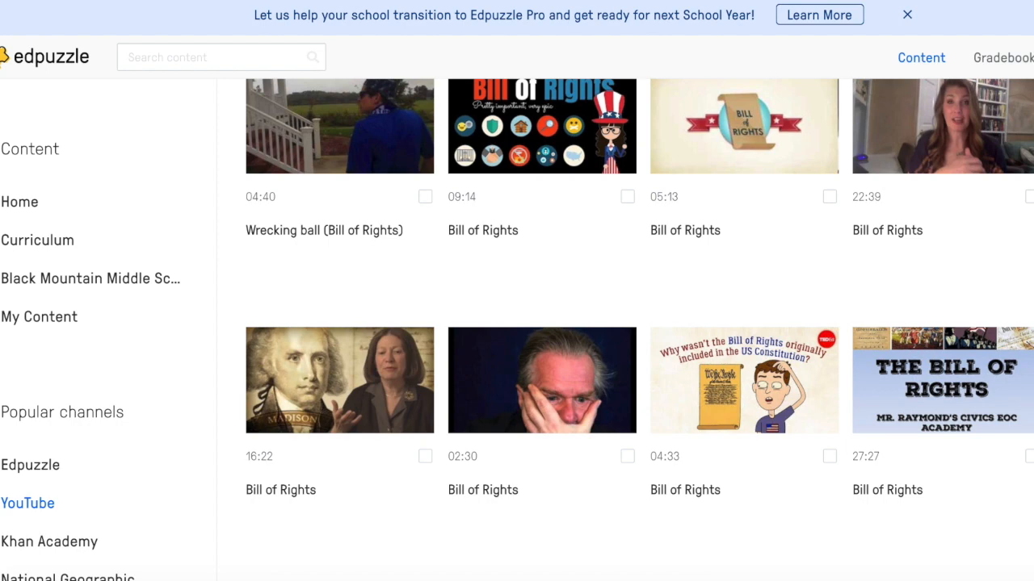
scroll(638, 323, "up", 2)
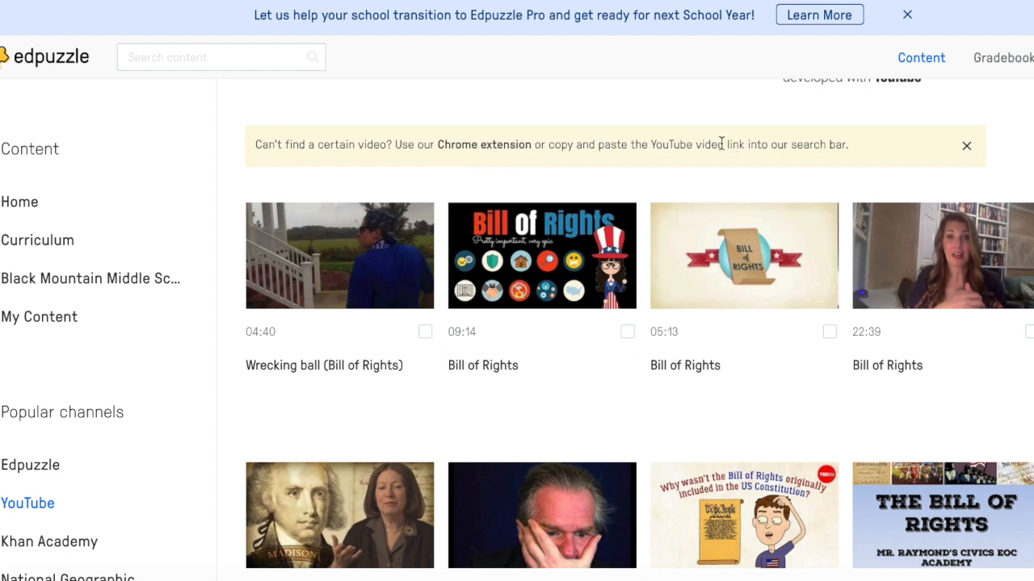
scroll(748, 143, "up", 3)
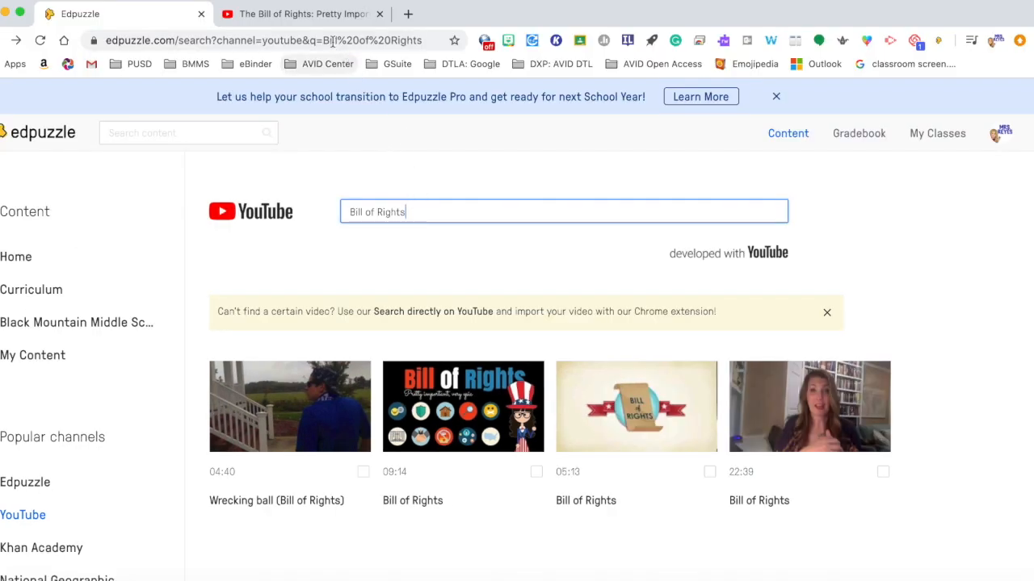
Step: Copy the YouTube video's link and paste it into the YouTube channel search to open the video for editing
left_click(322, 17)
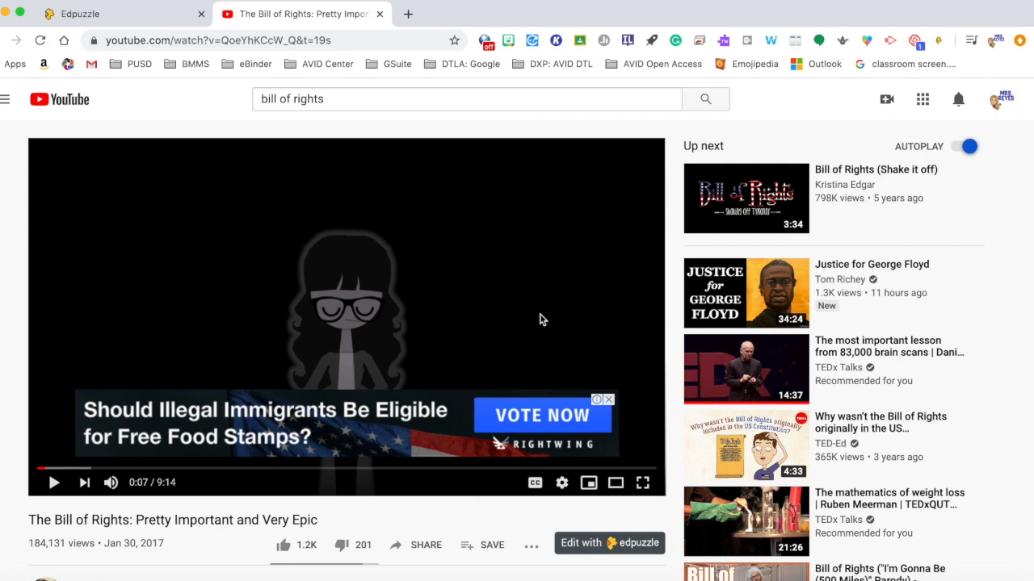
left_click(315, 42)
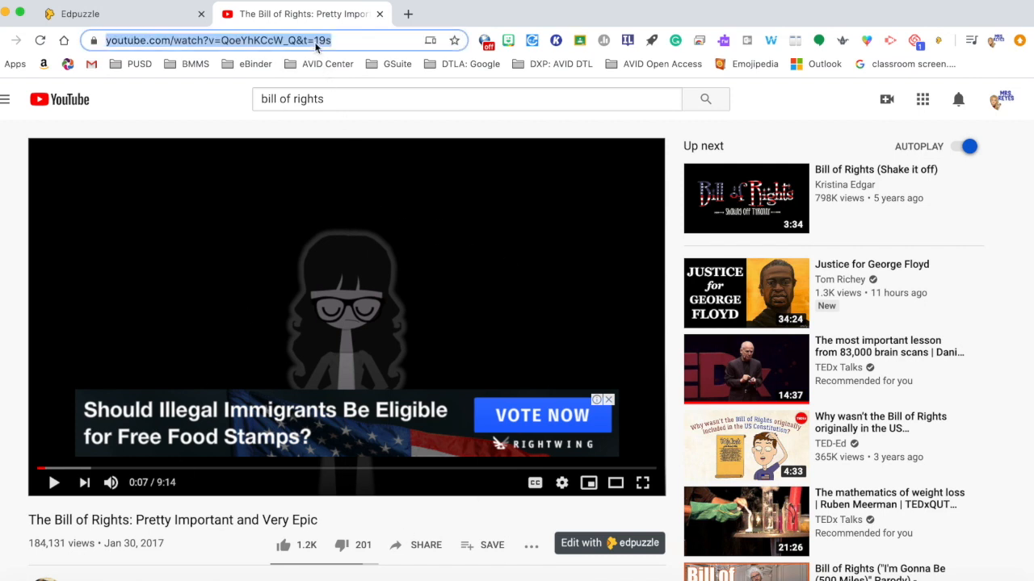
left_click(138, 18)
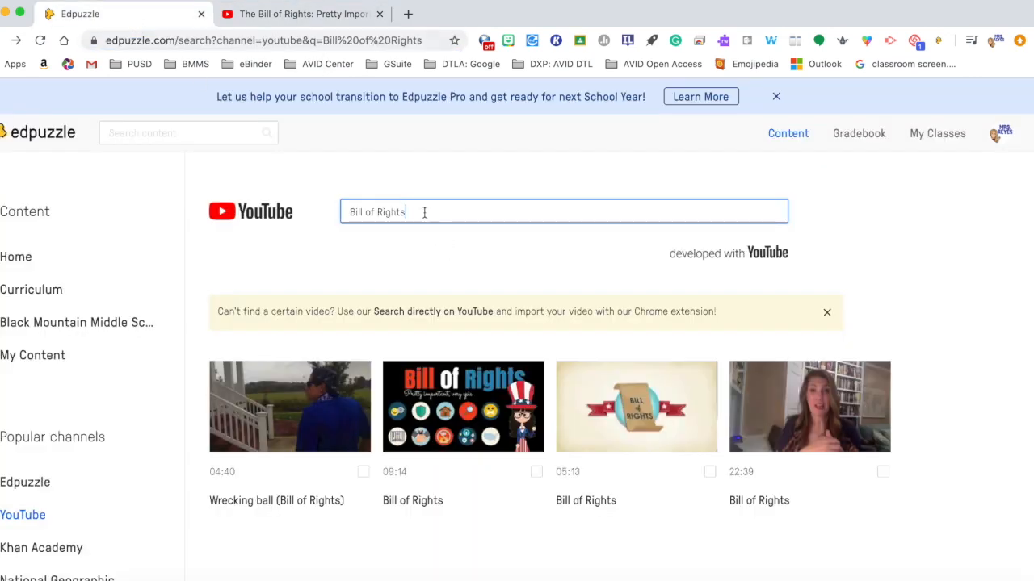
left_click_drag(424, 213, 339, 211)
key("super+v")
key("Return")
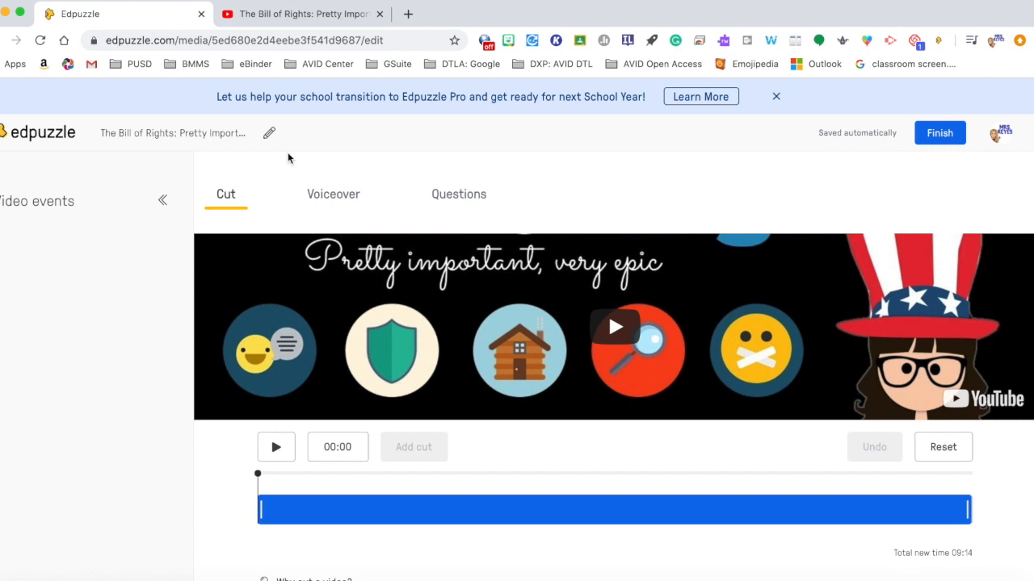
Step: Scrub through the video's timeline in the Cut editor
scroll(254, 261, "down", 1)
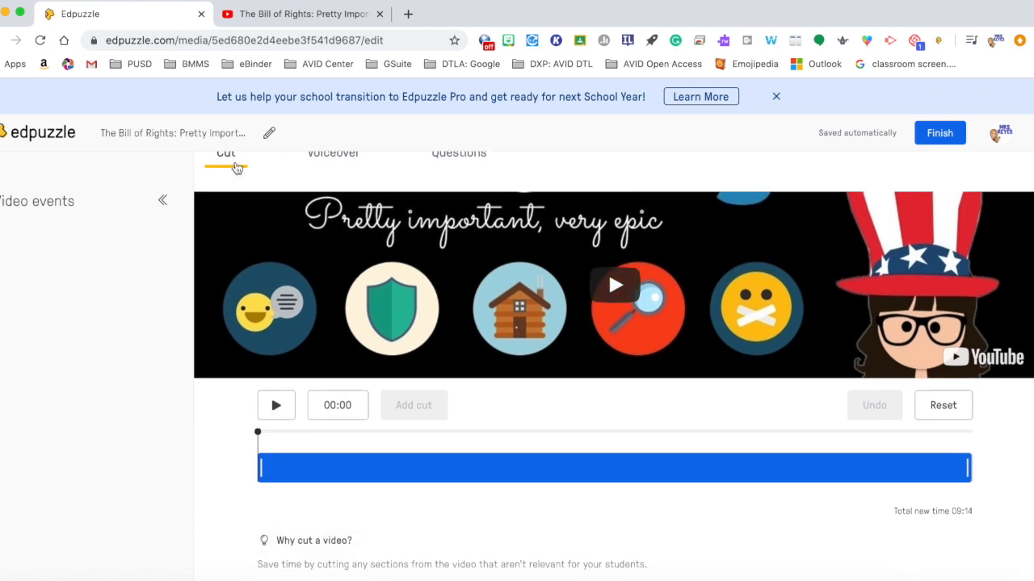
scroll(237, 169, "up", 1)
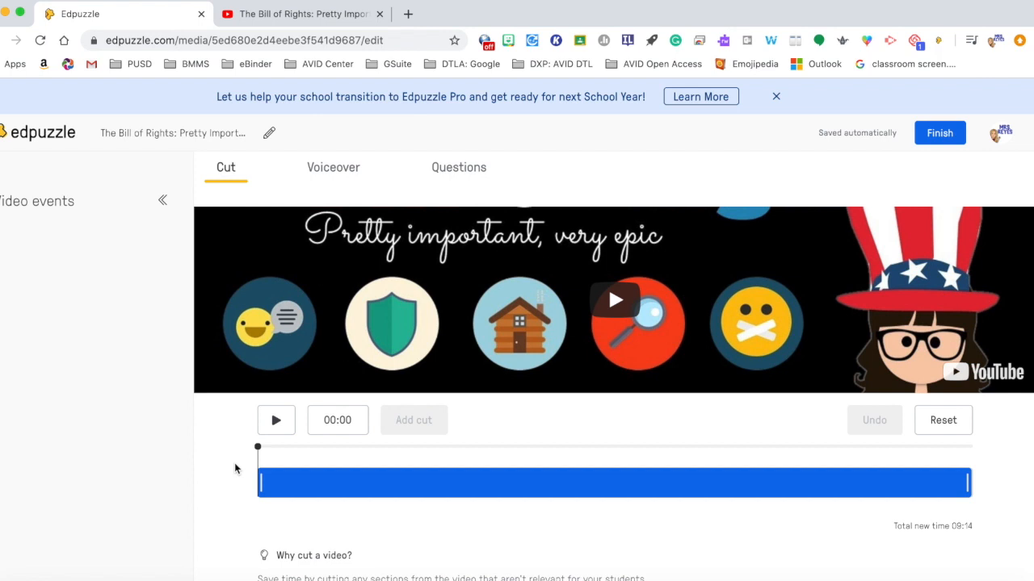
left_click_drag(260, 448, 926, 451)
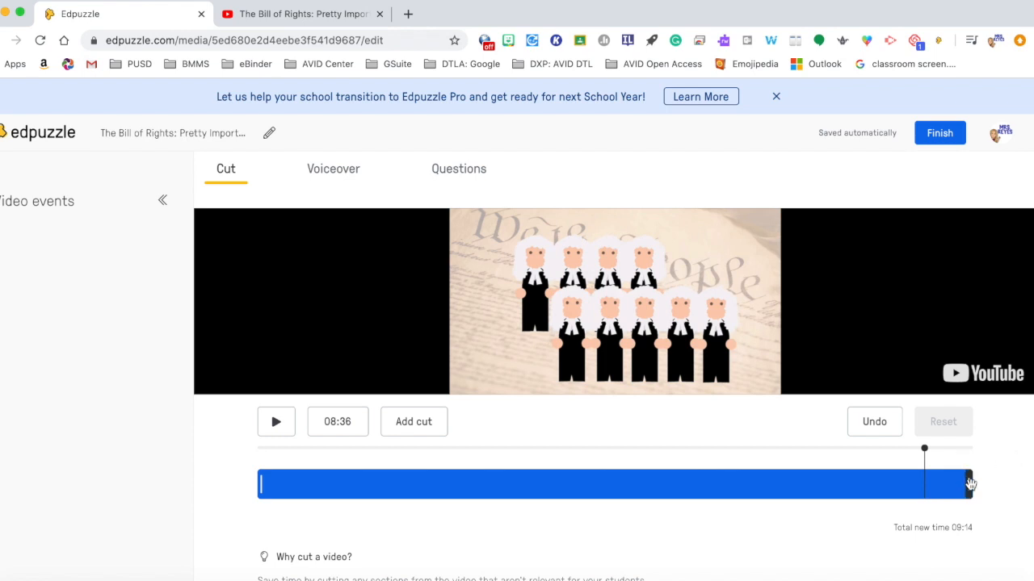
left_click(260, 483)
mouse_move(260, 484)
left_mouse_down()
mouse_move(286, 485)
mouse_move(255, 487)
left_mouse_up()
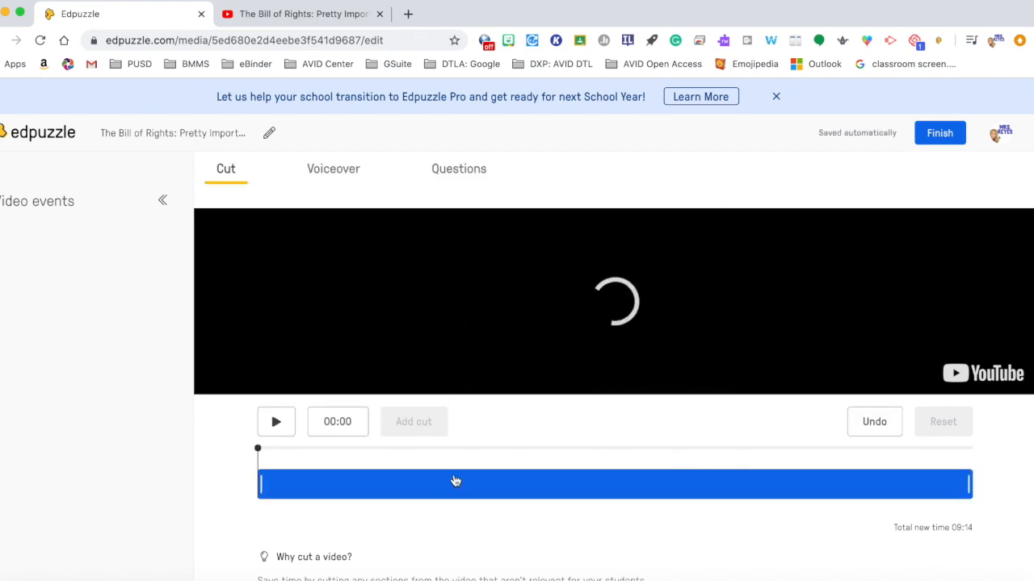
Step: Add a cut near 05:46 and widen it to remove about one minute of the video
left_click(257, 450)
left_click_drag(258, 450, 706, 459)
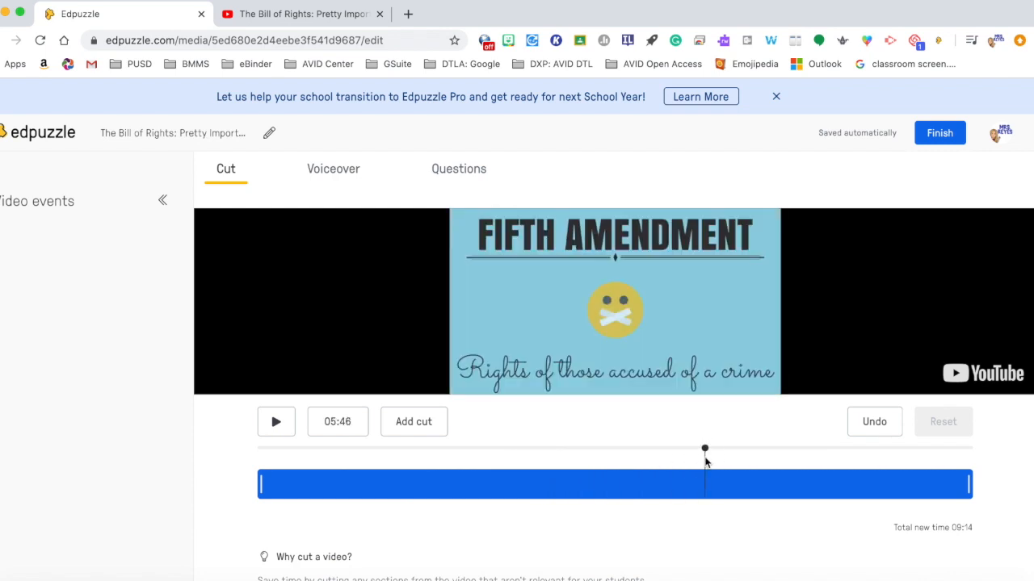
left_click(443, 428)
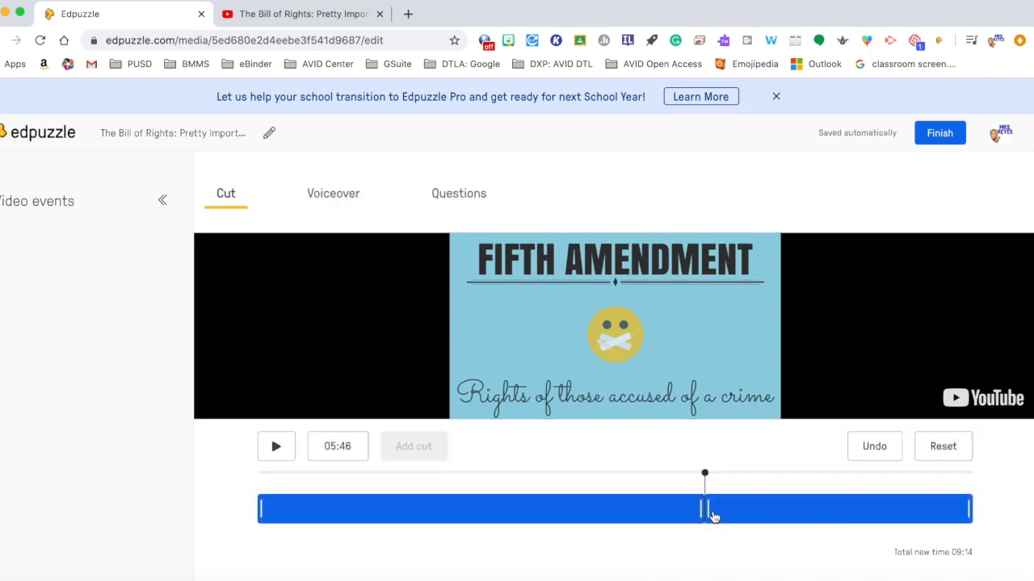
left_click_drag(709, 509, 750, 509)
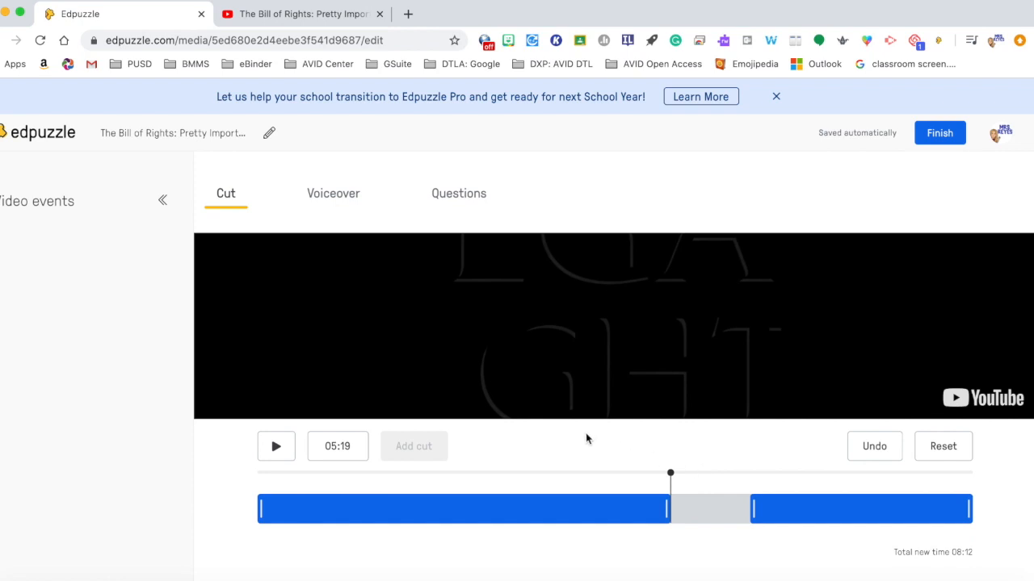
Step: Record a short voiceover clip at the start of the video in the Voiceover section
left_click(336, 203)
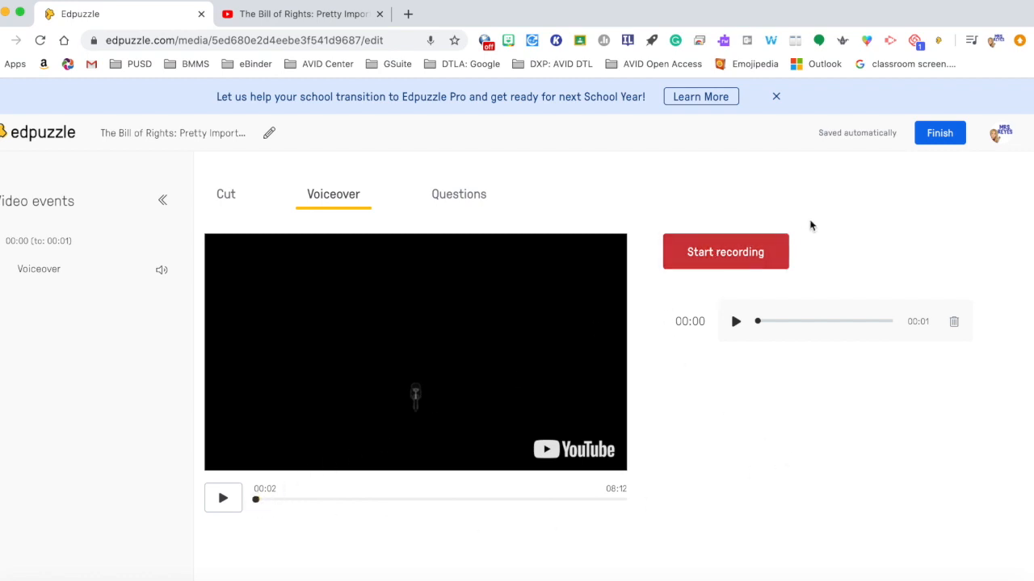
left_click(737, 254)
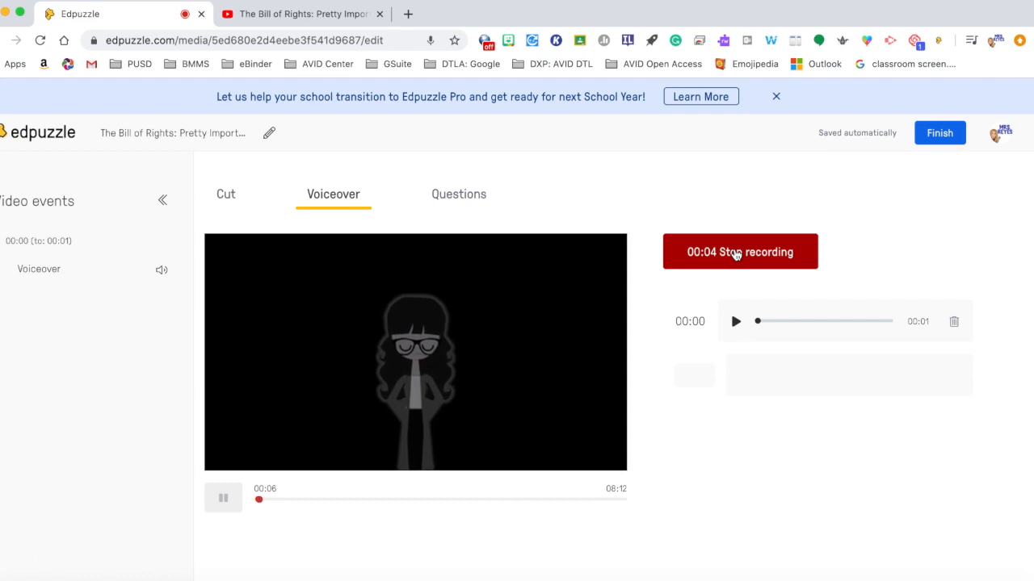
left_click(736, 253)
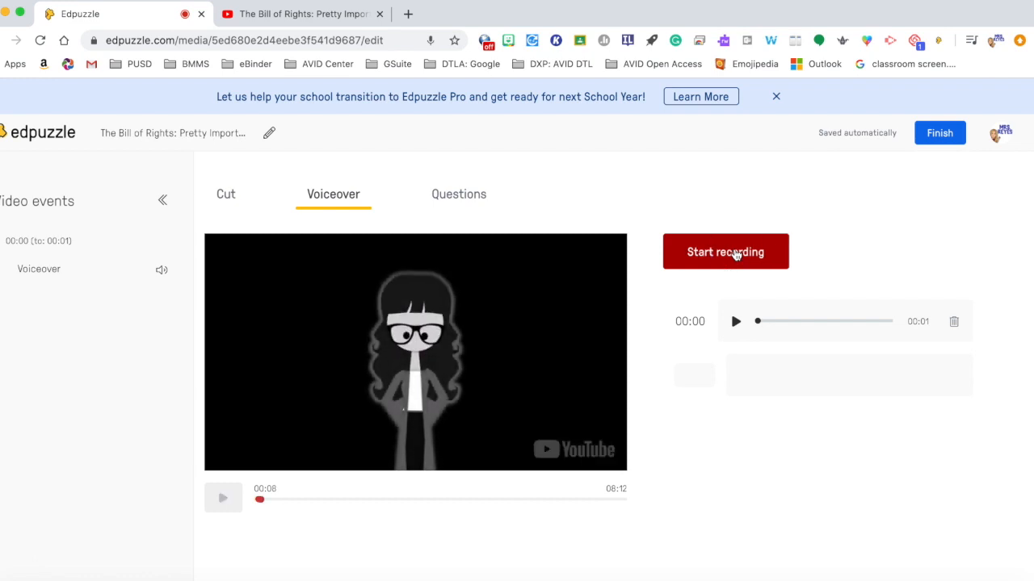
left_click(735, 377)
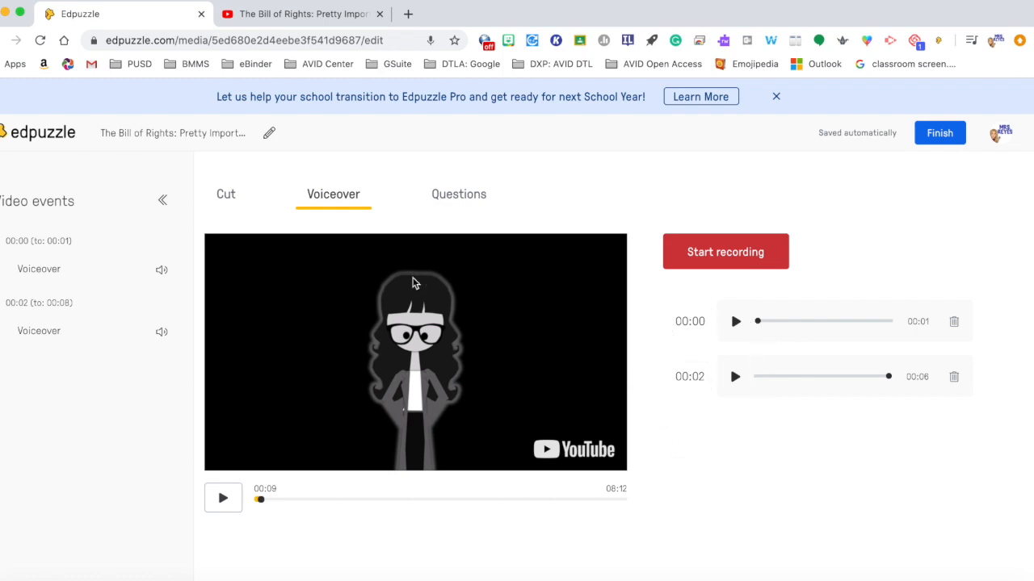
Step: Add a multiple-choice question at about 01:03 asking "What year was the Constitutional Convention?"
left_click(451, 199)
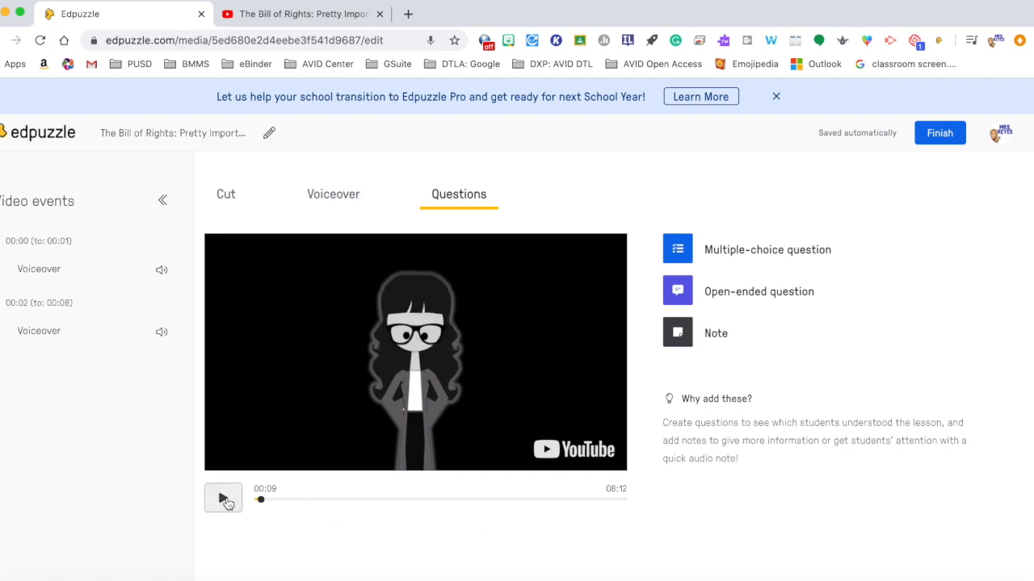
left_click(279, 501)
left_click_drag(279, 501, 299, 501)
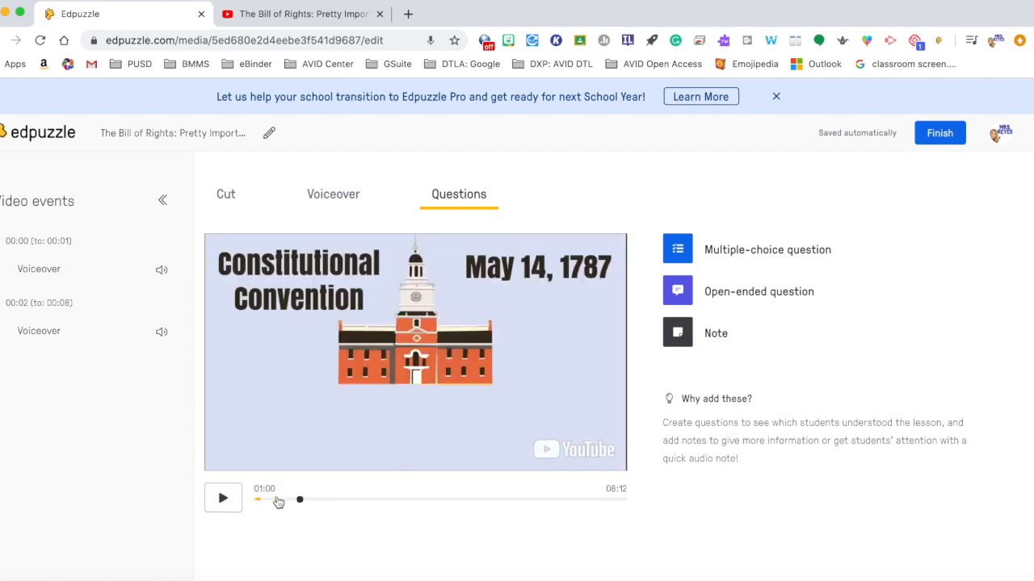
left_click(224, 498)
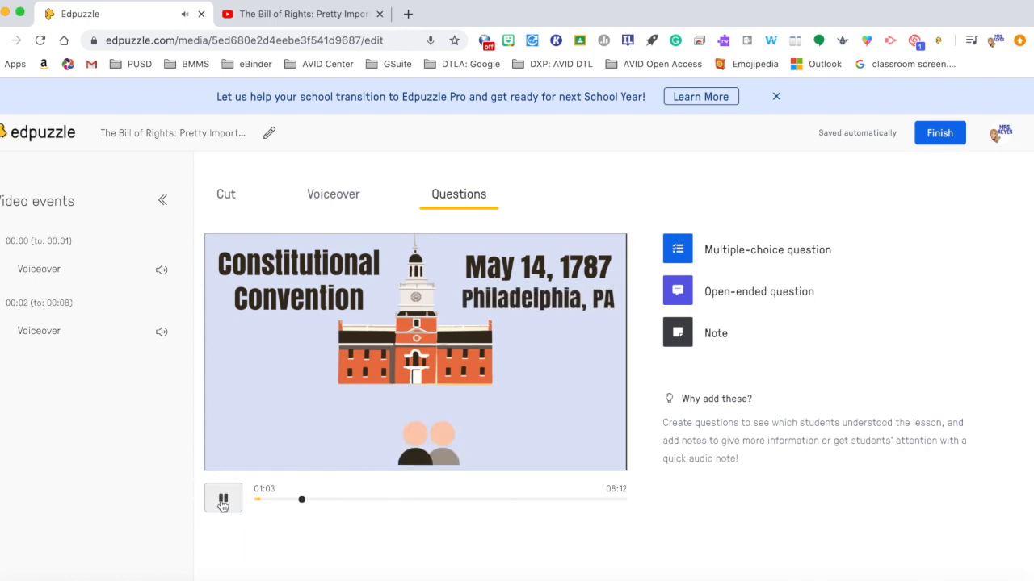
left_click(223, 501)
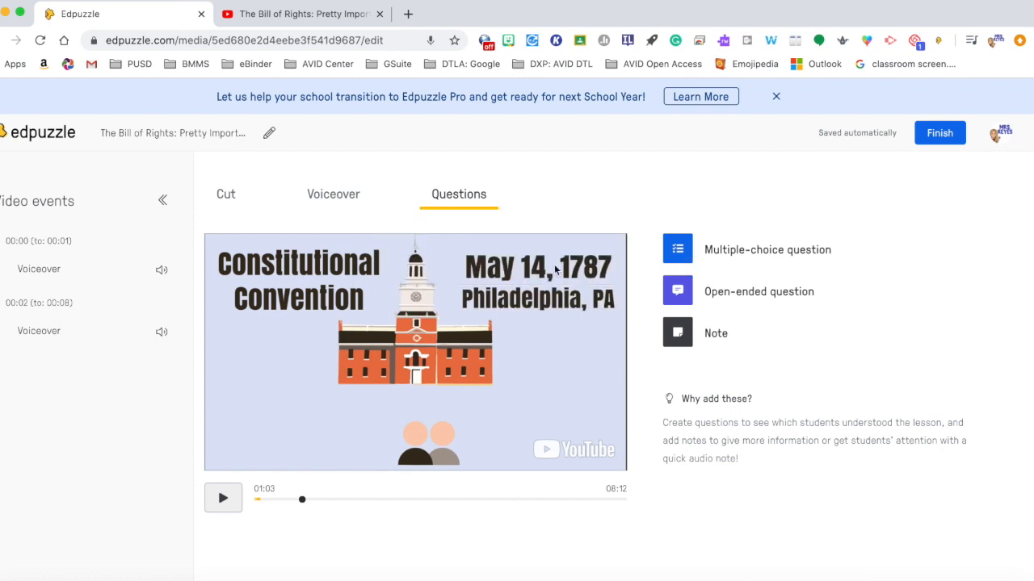
left_click(683, 251)
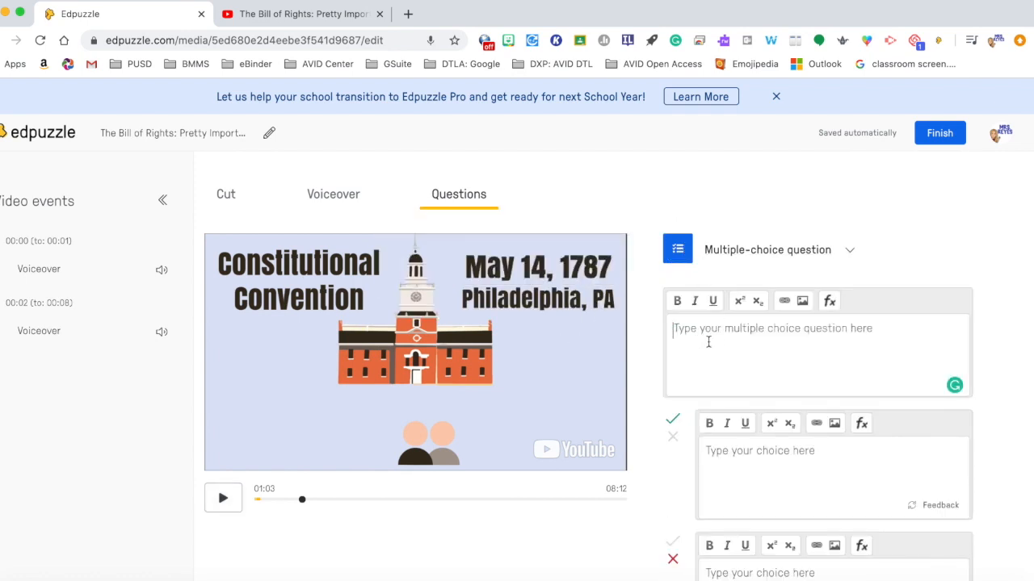
type("What year")
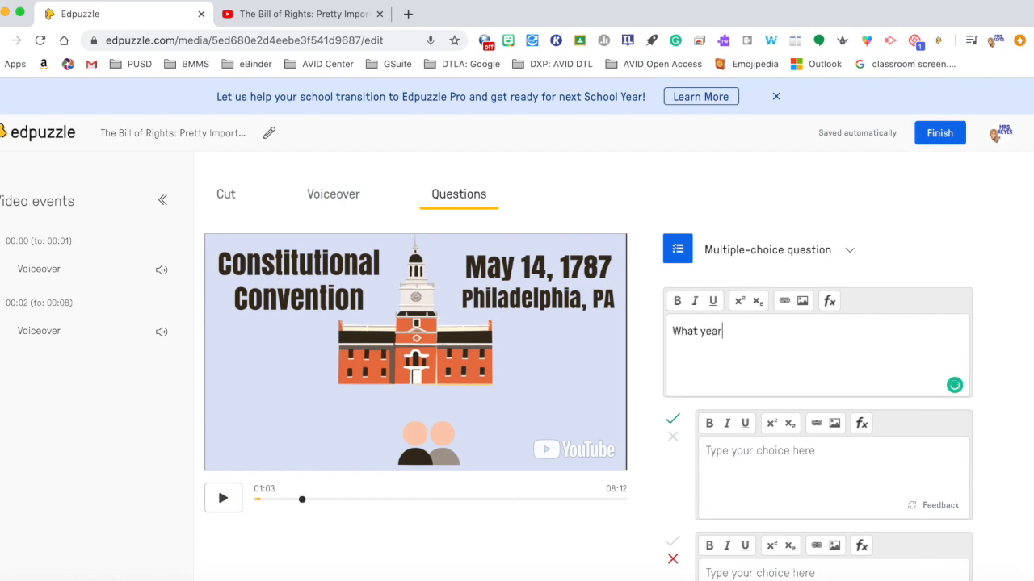
type(" was the Constitutional Convention?")
Step: Enter the answer choices 1785, 1786, 1787 and 1777
scroll(891, 379, "down", 3)
left_click(891, 378)
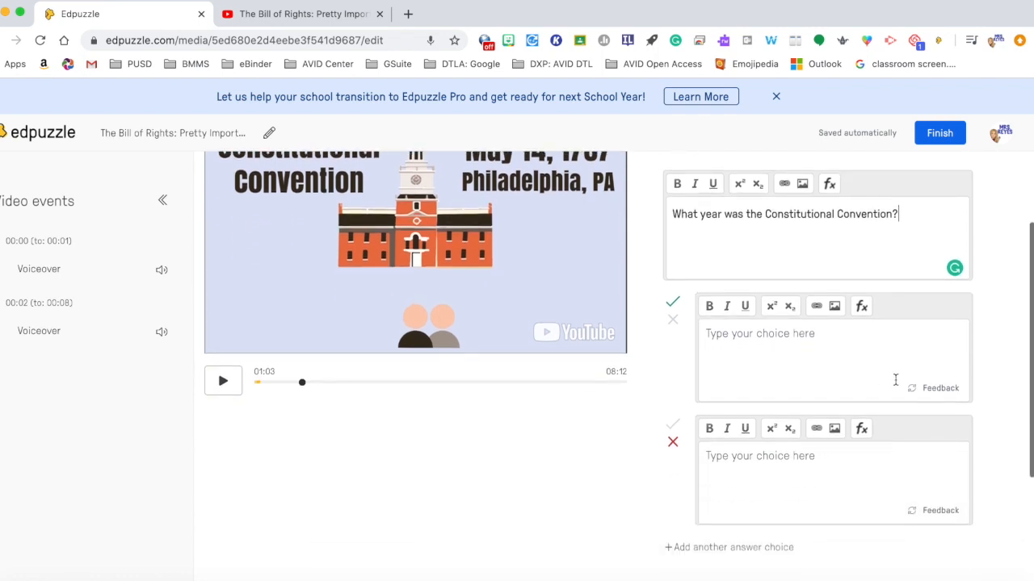
type("17")
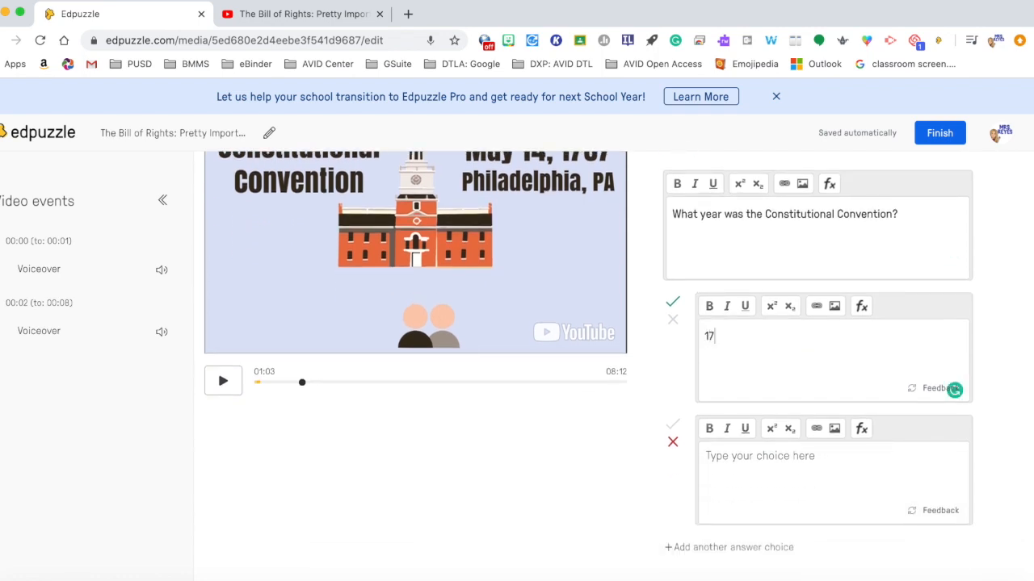
type("85")
left_click(832, 457)
type("1")
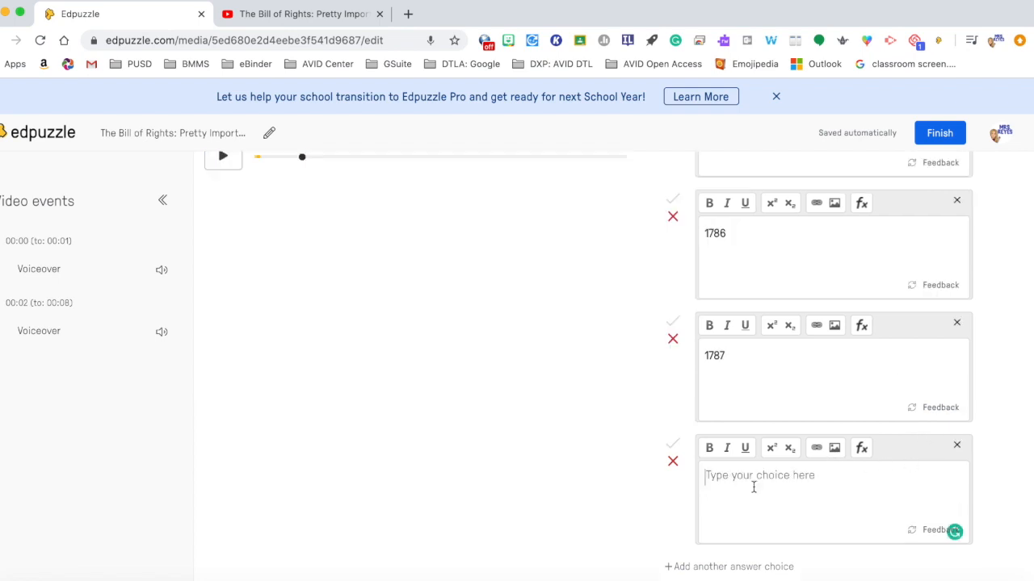
type("1")
scroll(684, 533, "down", 1)
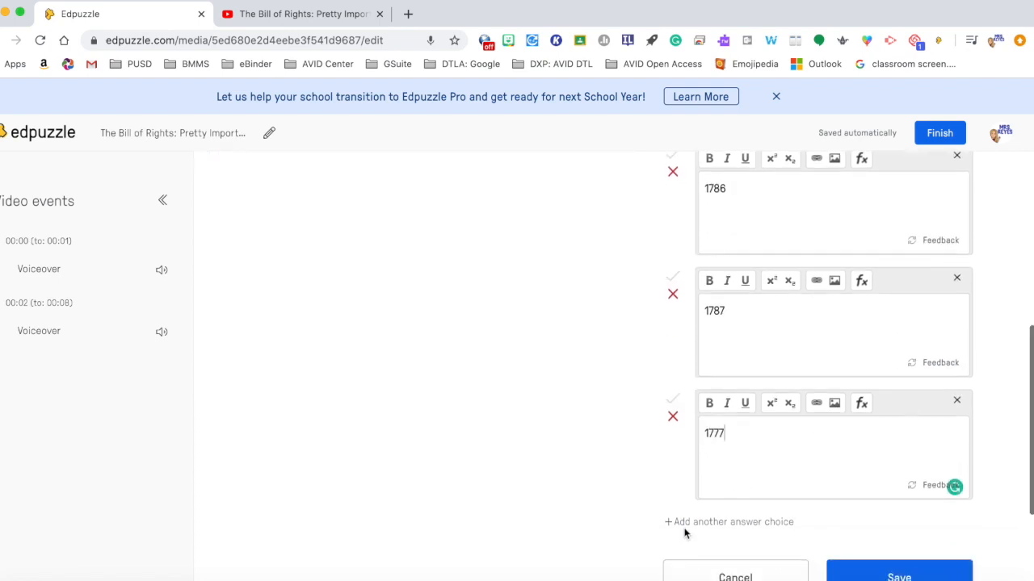
scroll(684, 533, "up", 5)
scroll(684, 534, "down", 5)
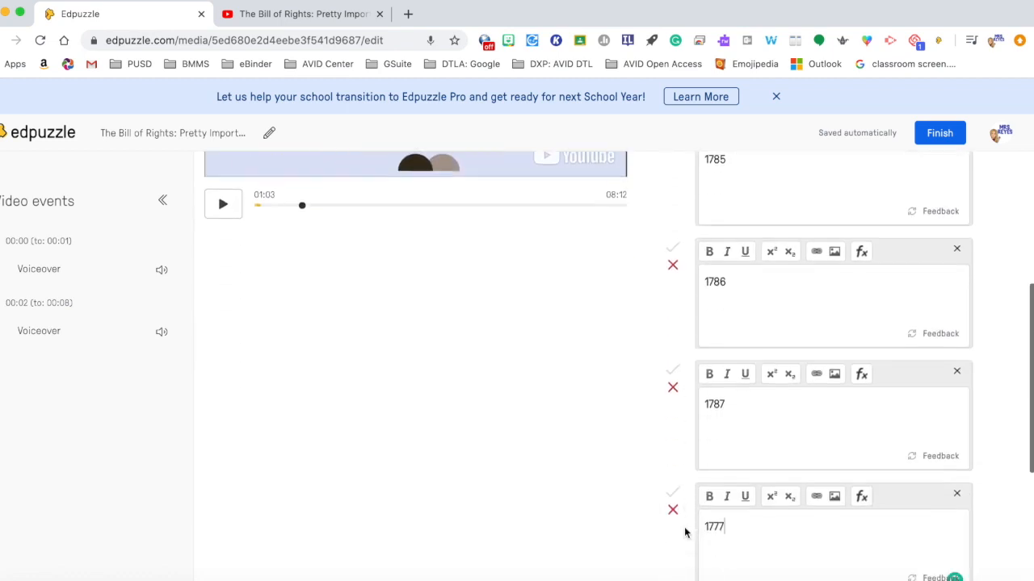
Step: Mark 1787 as the correct answer and 1785 as incorrect
left_click(672, 324)
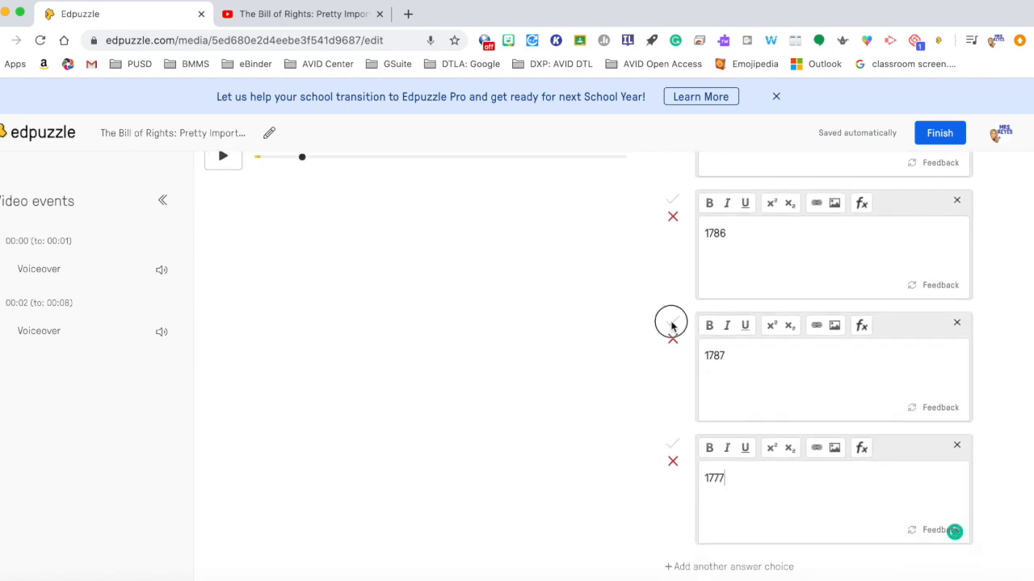
scroll(672, 328, "up", 4)
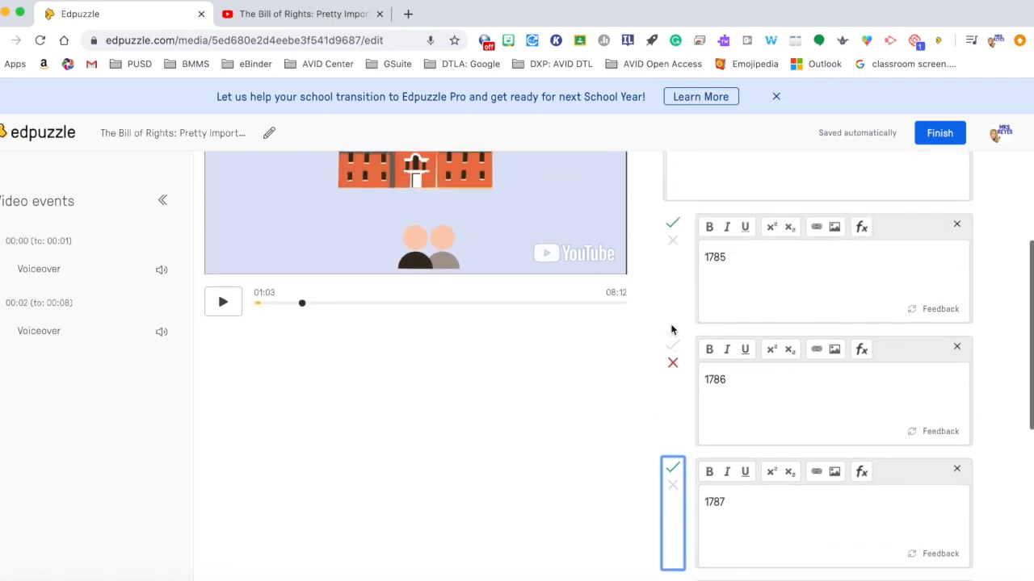
left_click(674, 240)
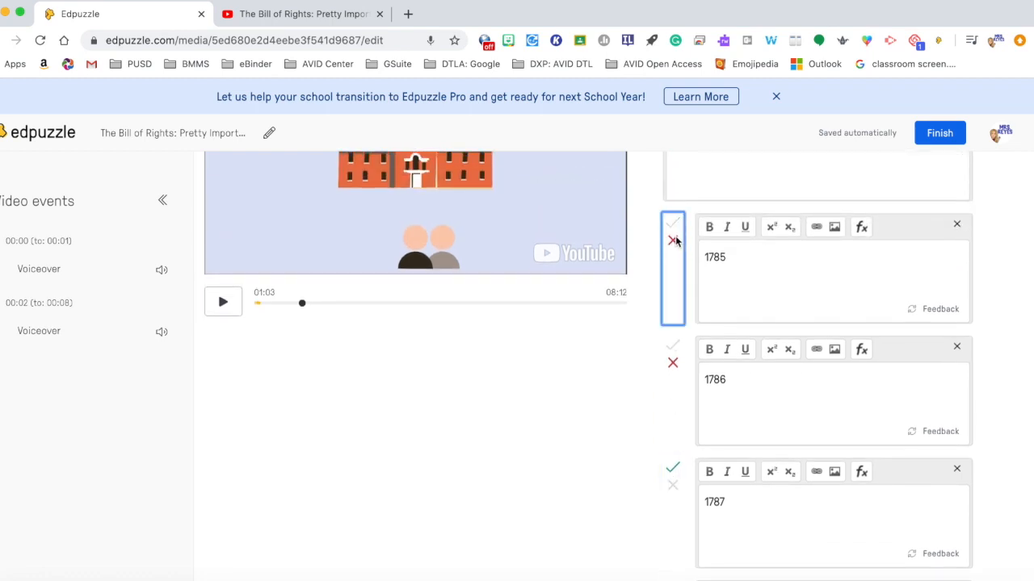
scroll(685, 265, "down", 3)
scroll(685, 265, "up", 1)
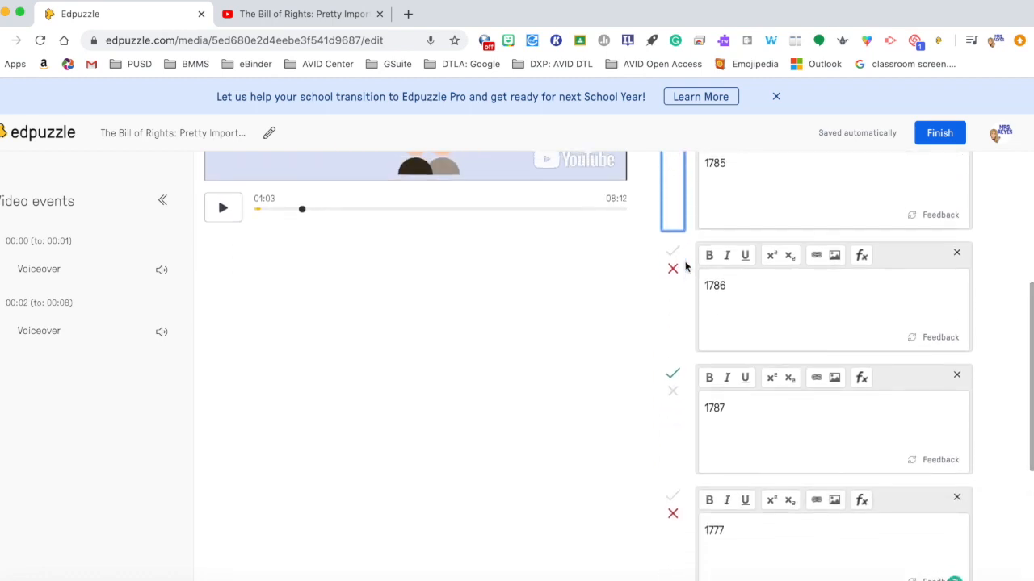
key("super+minus")
scroll(685, 261, "up", 1)
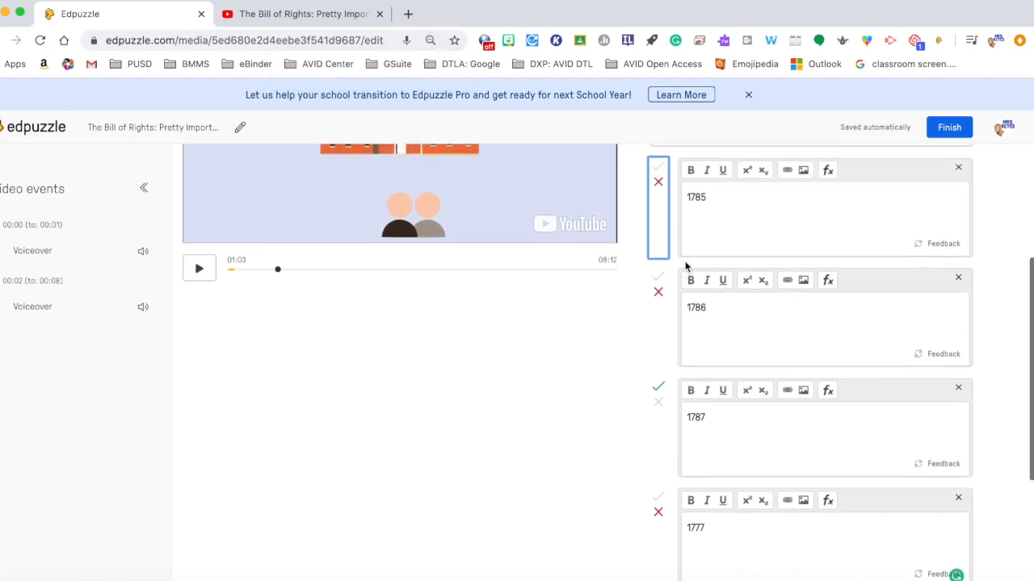
left_click(597, 366)
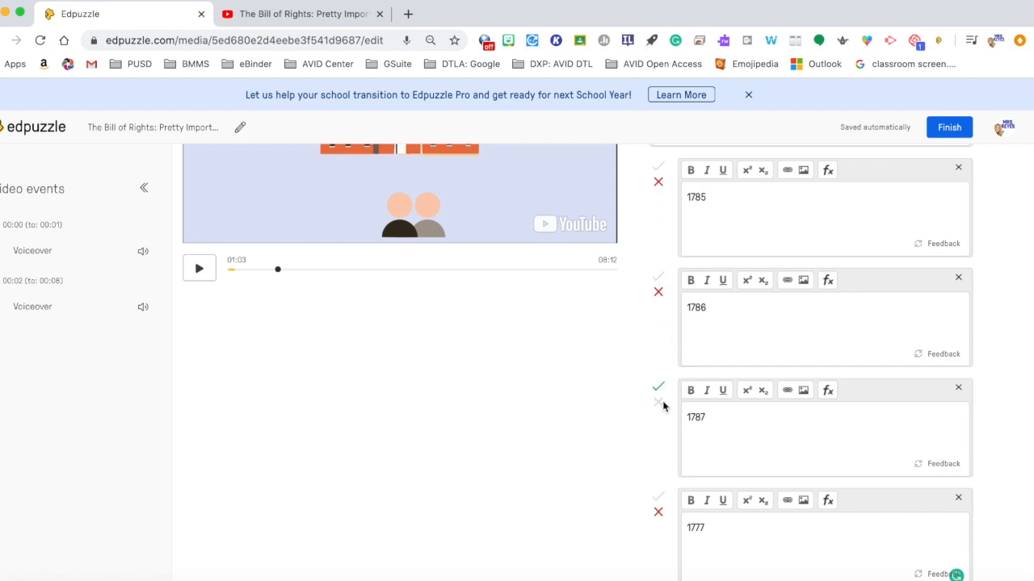
scroll(749, 437, "up", 3)
scroll(749, 436, "up", 1)
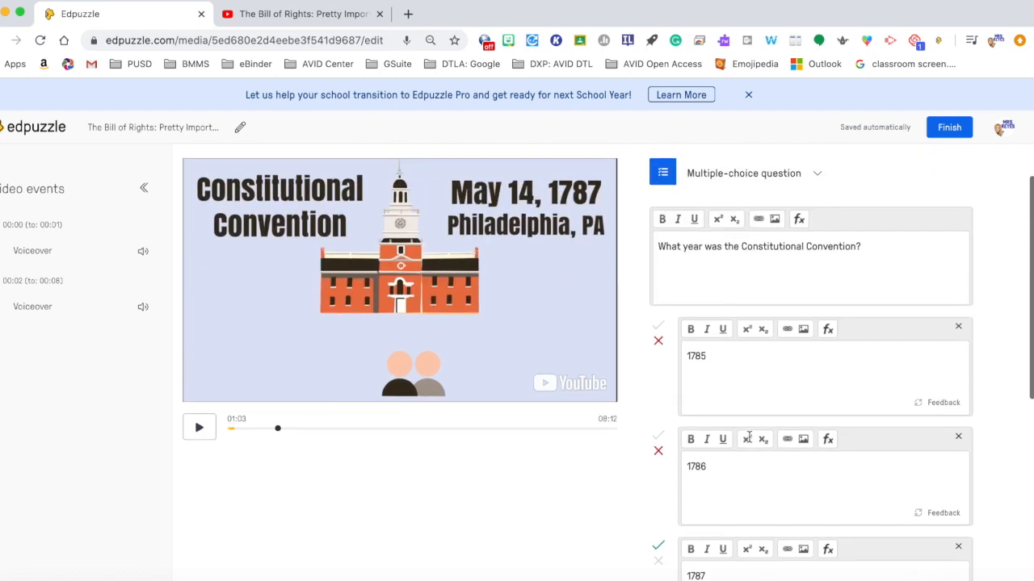
Step: Append "Choose one:" to the question text
left_click(894, 239)
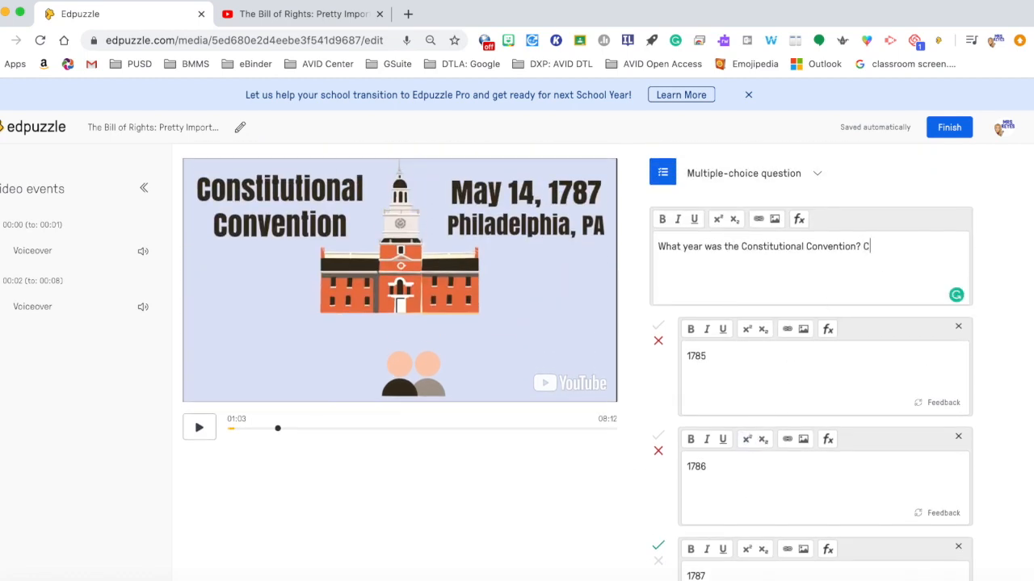
type("Choose one:")
scroll(820, 292, "down", 4)
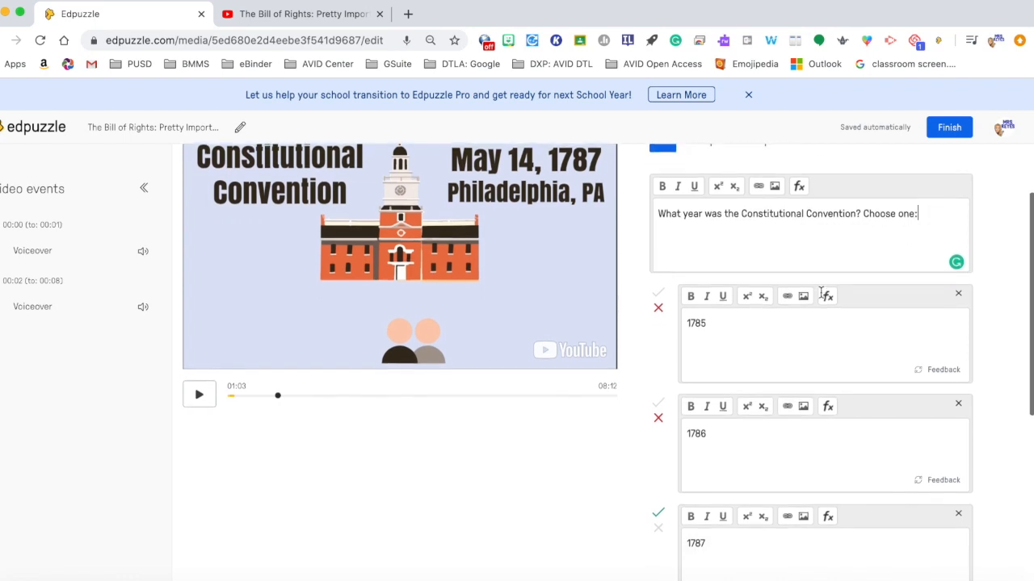
scroll(821, 298, "down", 4)
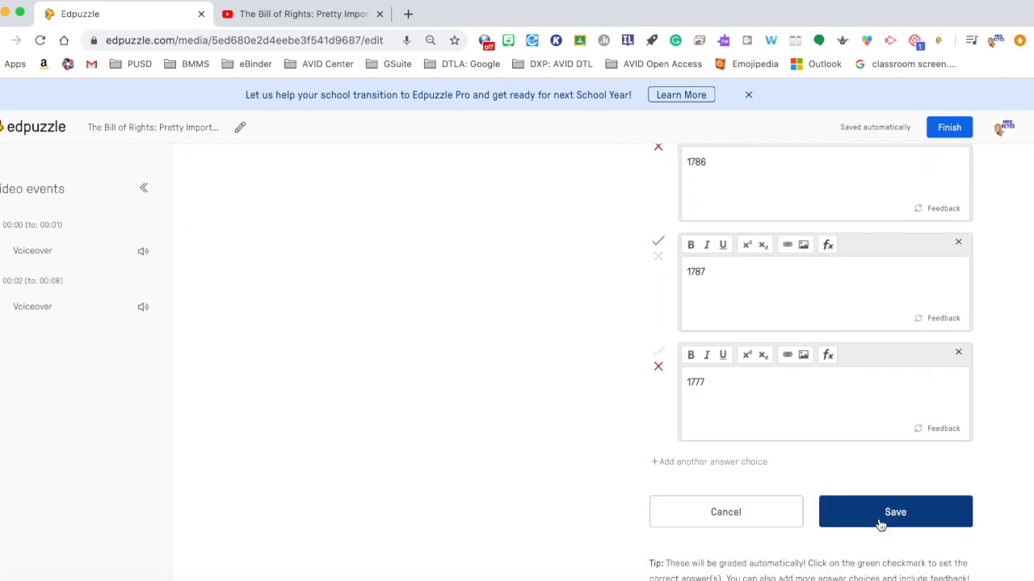
Step: Move the question's position to about 01:08 and save the question
scroll(727, 347, "up", 5)
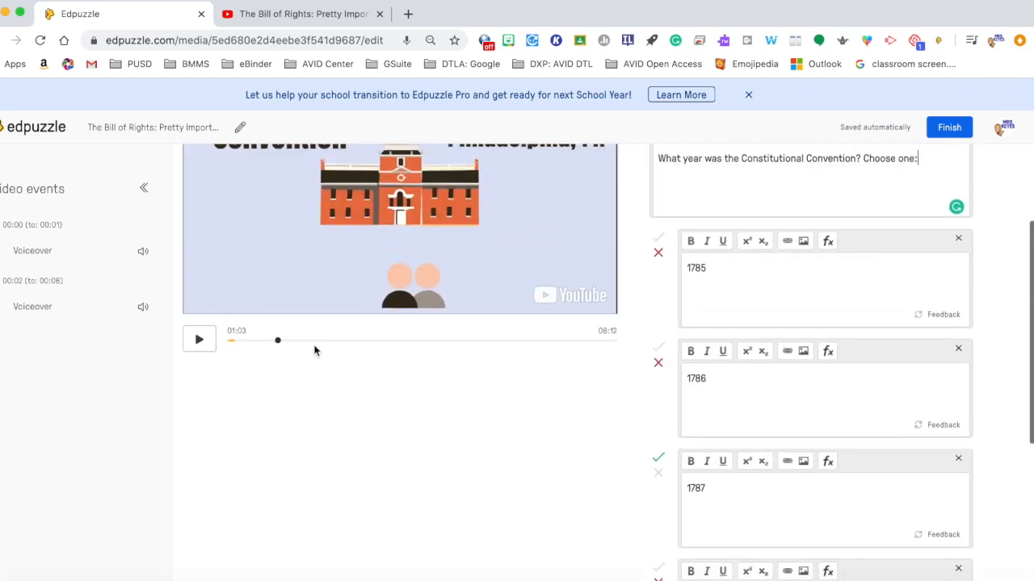
left_click_drag(278, 340, 281, 341)
scroll(284, 363, "up", 2)
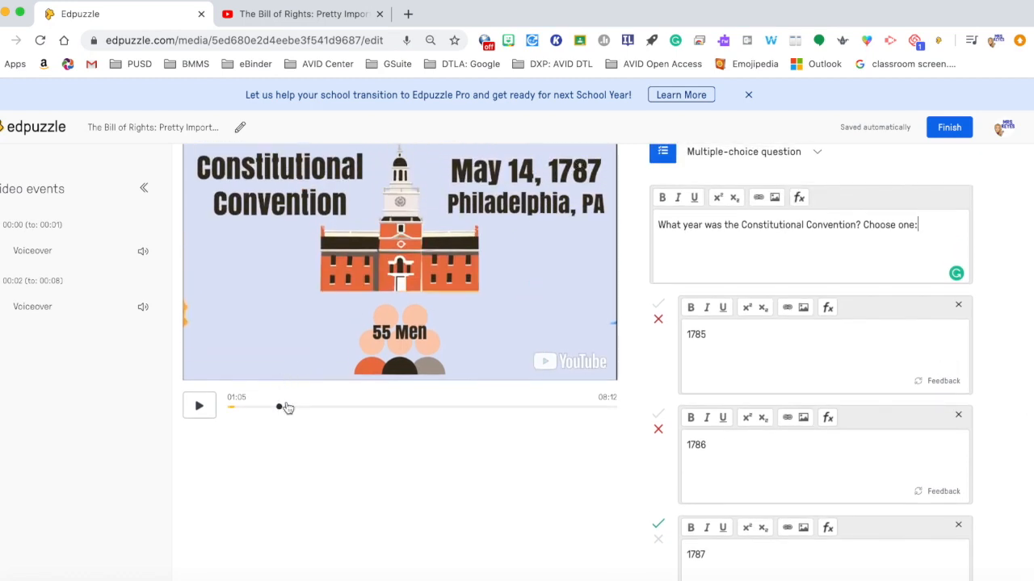
left_click_drag(280, 410, 284, 412)
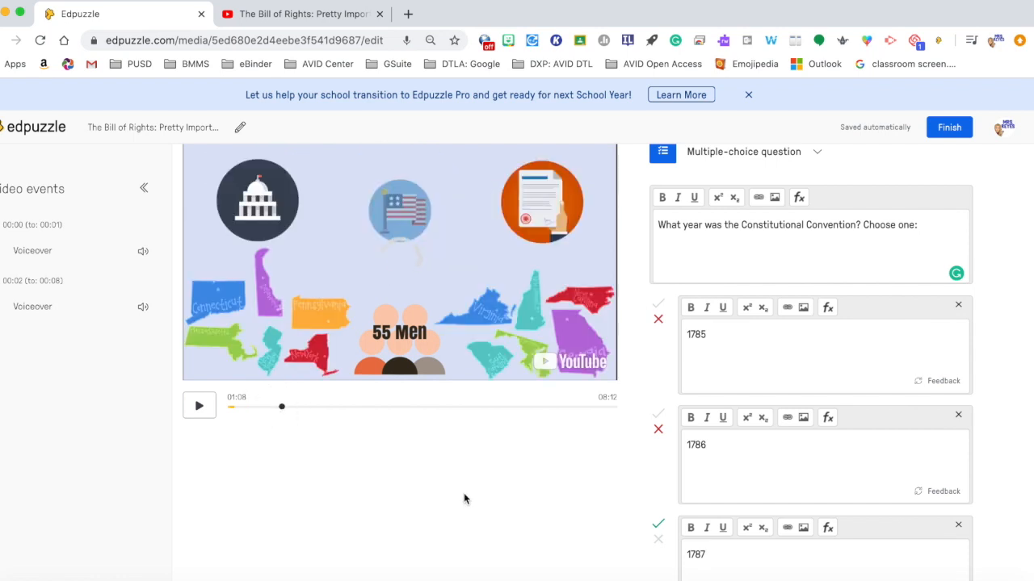
scroll(464, 494, "down", 5)
scroll(463, 497, "down", 2)
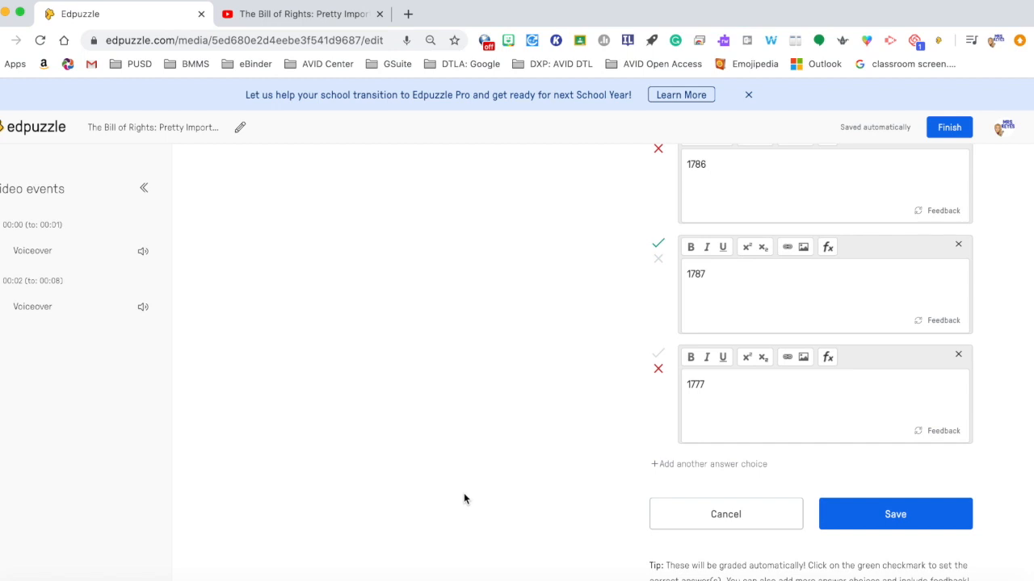
left_click(922, 525)
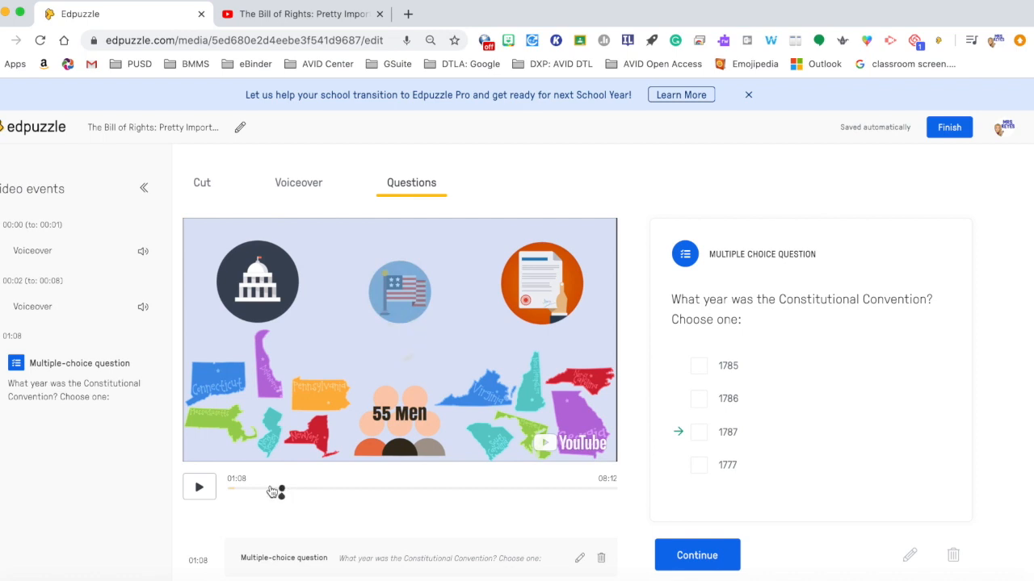
Step: Continue past the saved question in the preview and play the video onward to about 02:02
left_click_drag(278, 490, 261, 491)
left_click(268, 490)
scroll(537, 502, "down", 3)
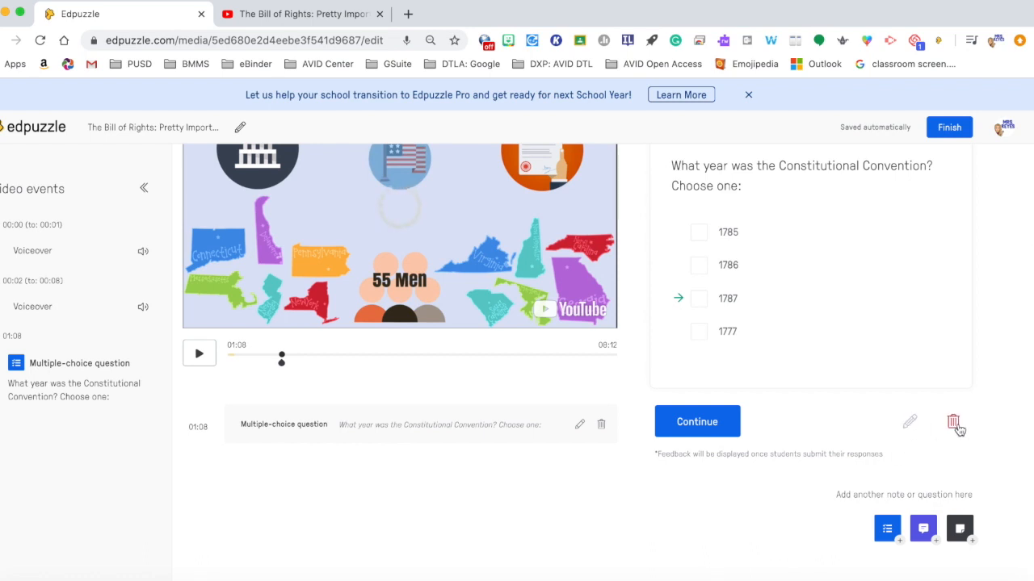
scroll(682, 430, "up", 1)
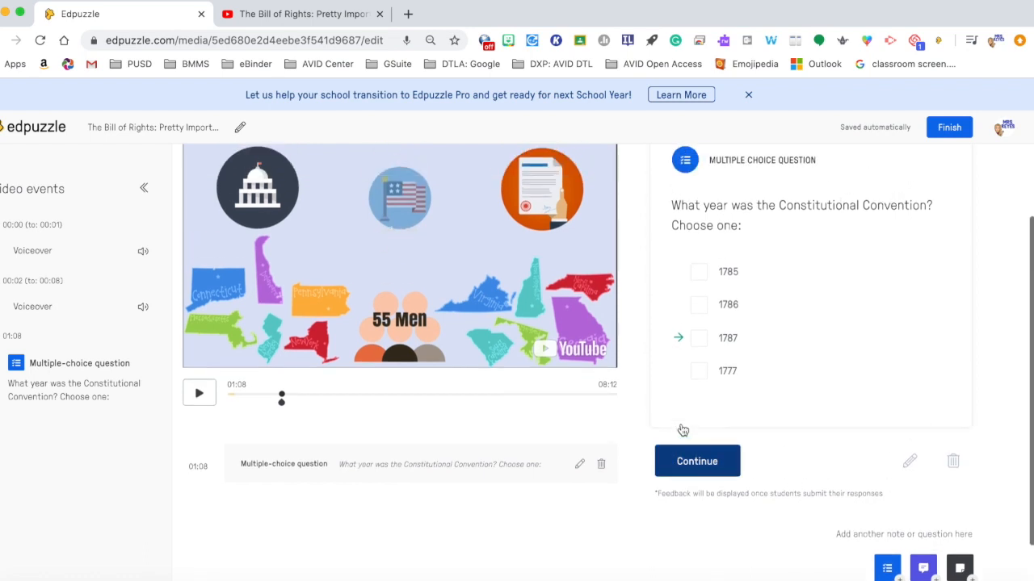
left_click(690, 464)
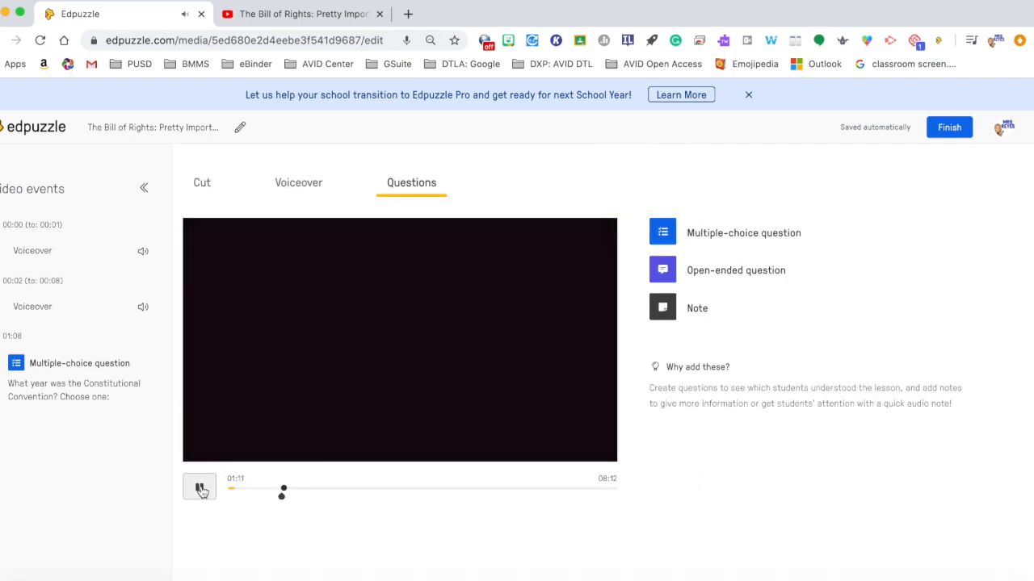
left_click(308, 488)
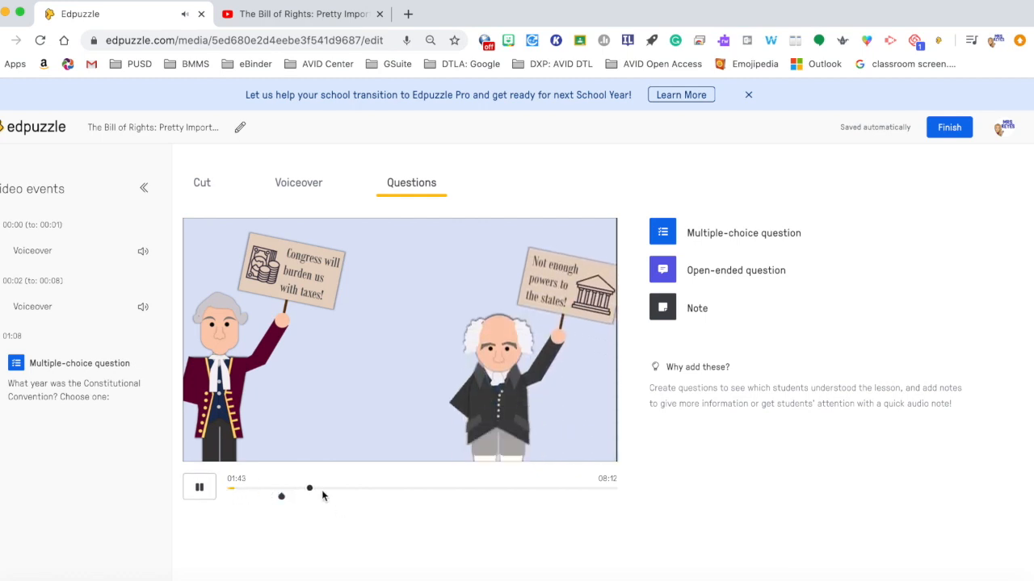
left_click_drag(309, 488, 321, 491)
left_click(200, 489)
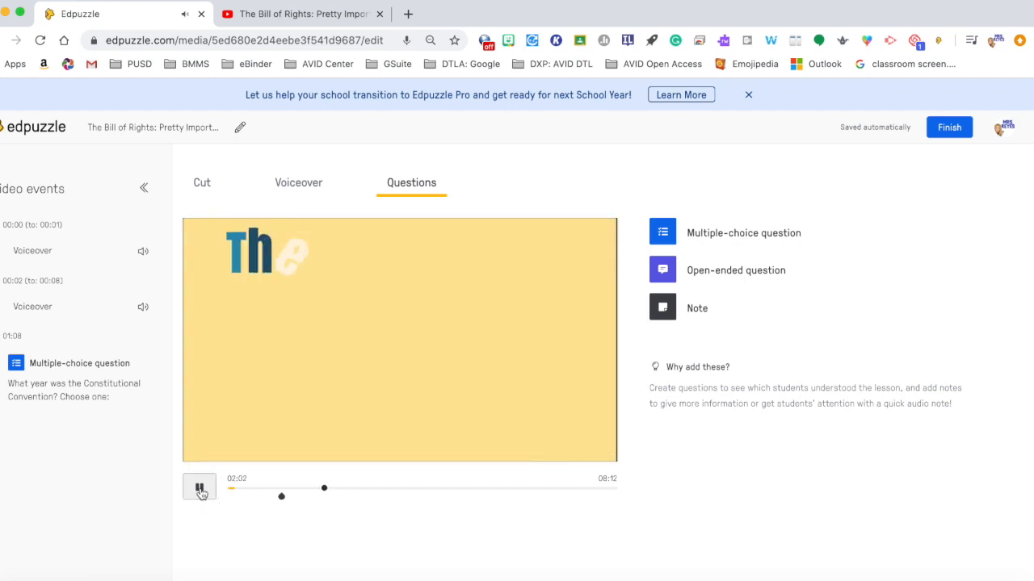
left_click(200, 489)
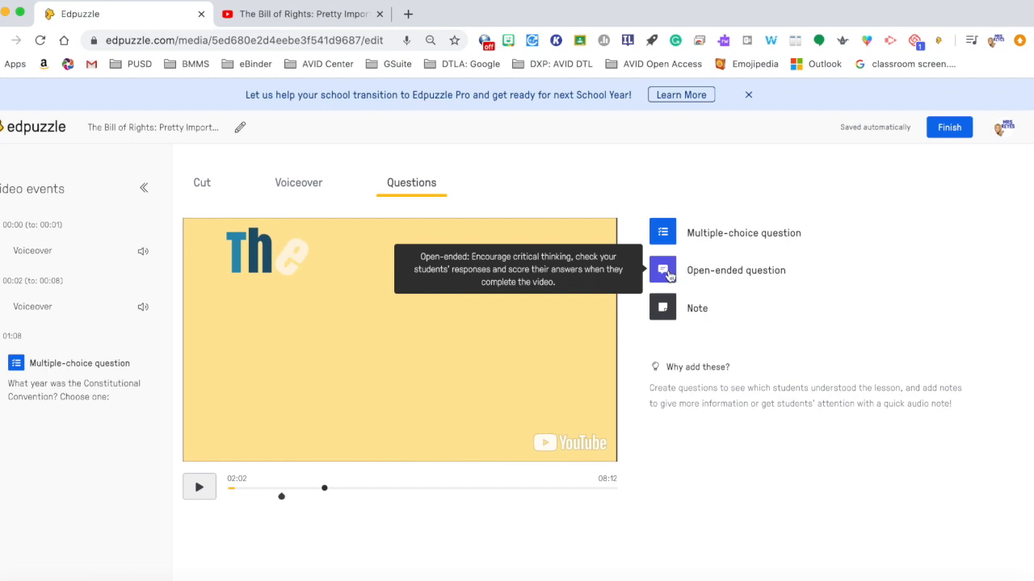
Step: Add an open-ended question at 02:02 asking "What were the first 10 Amendments called?"
left_click(663, 273)
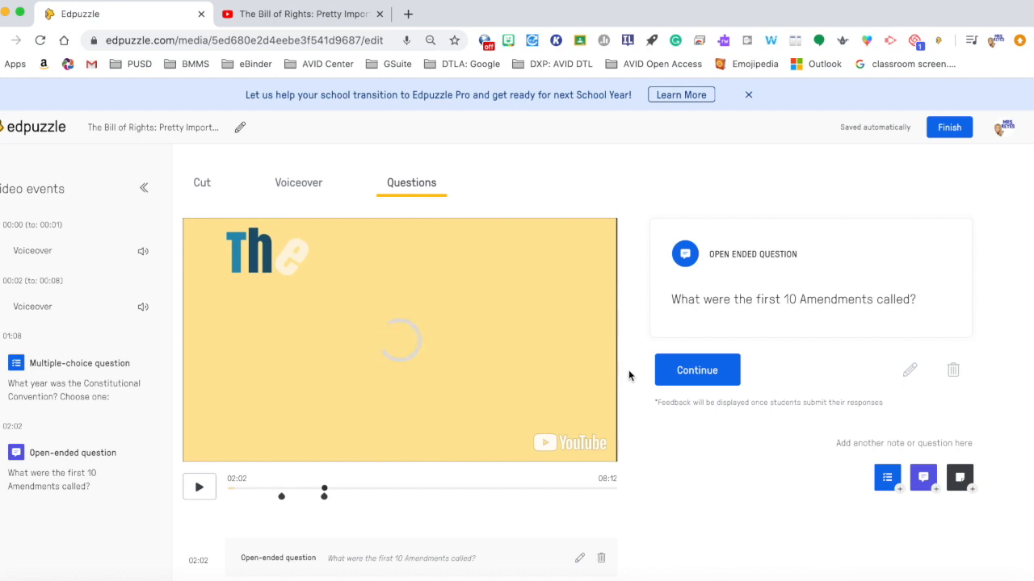
Step: Add and save an open-ended question at about 02:49: "Connect the peaceful protests of the past and First Amendment rights to the events of May 2020."
left_click(357, 487)
left_click(200, 487)
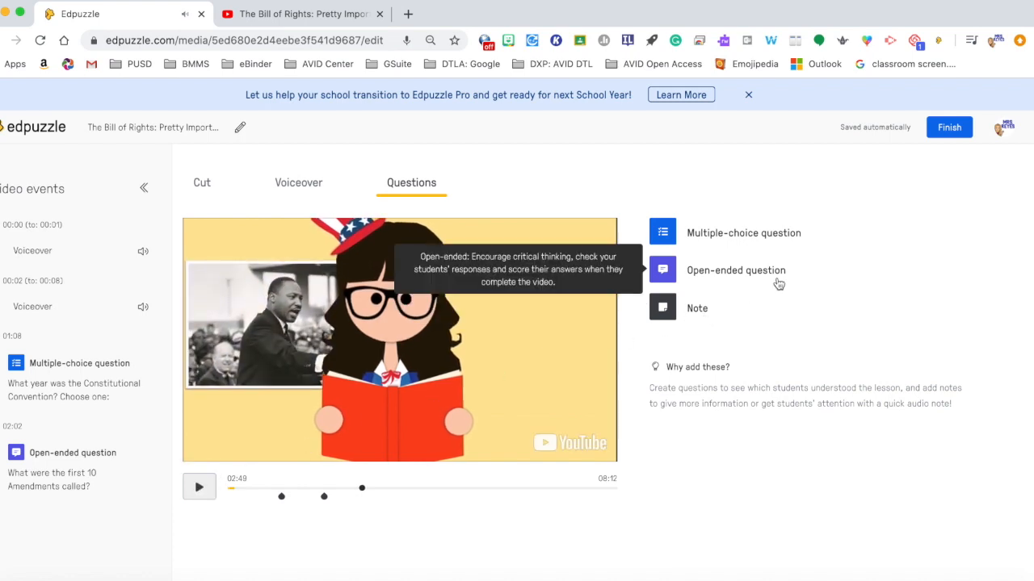
left_click(745, 273)
left_click(713, 309)
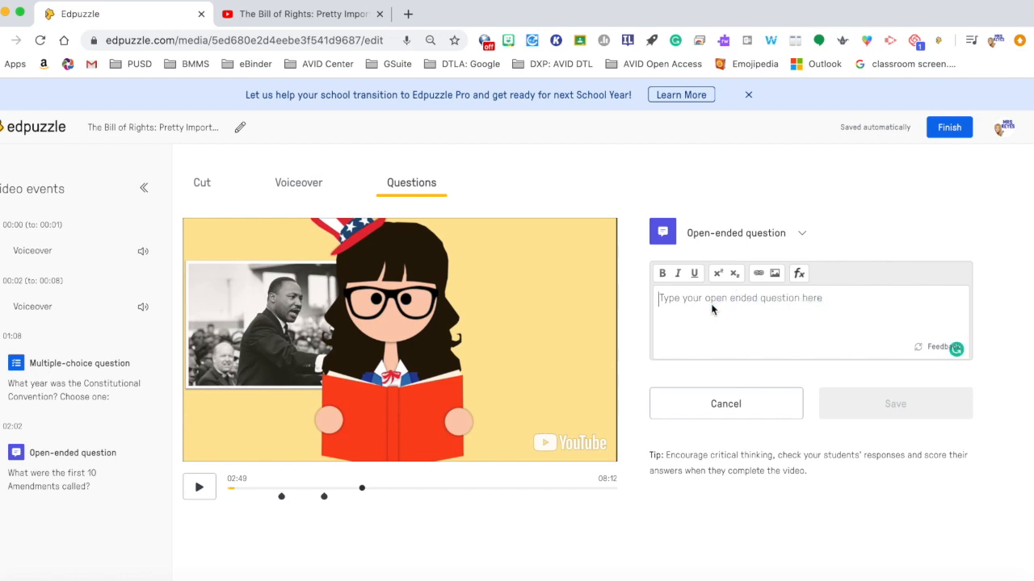
type("Connect the peaceful pro")
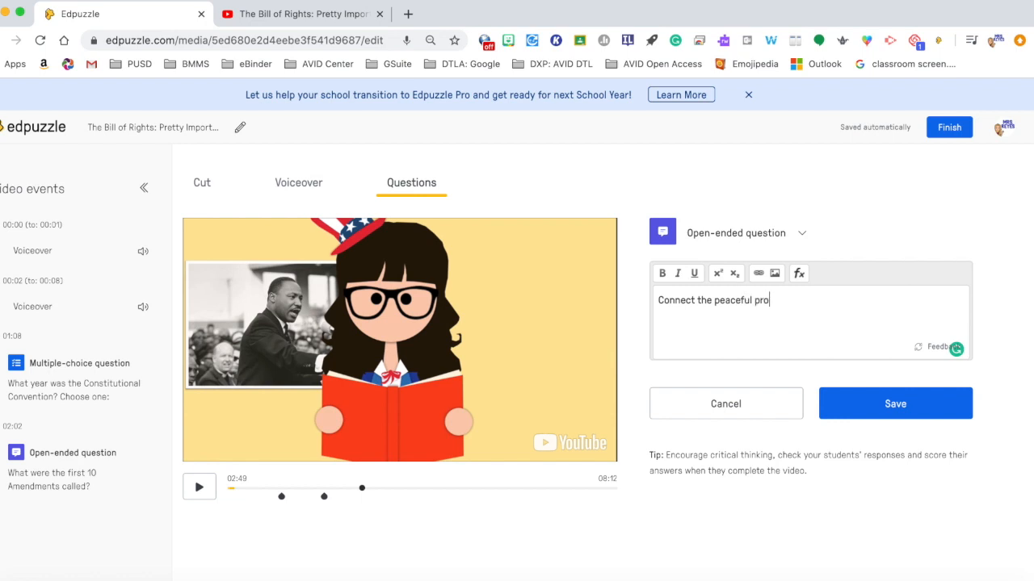
type("tests of the past and First Amendment rights to ")
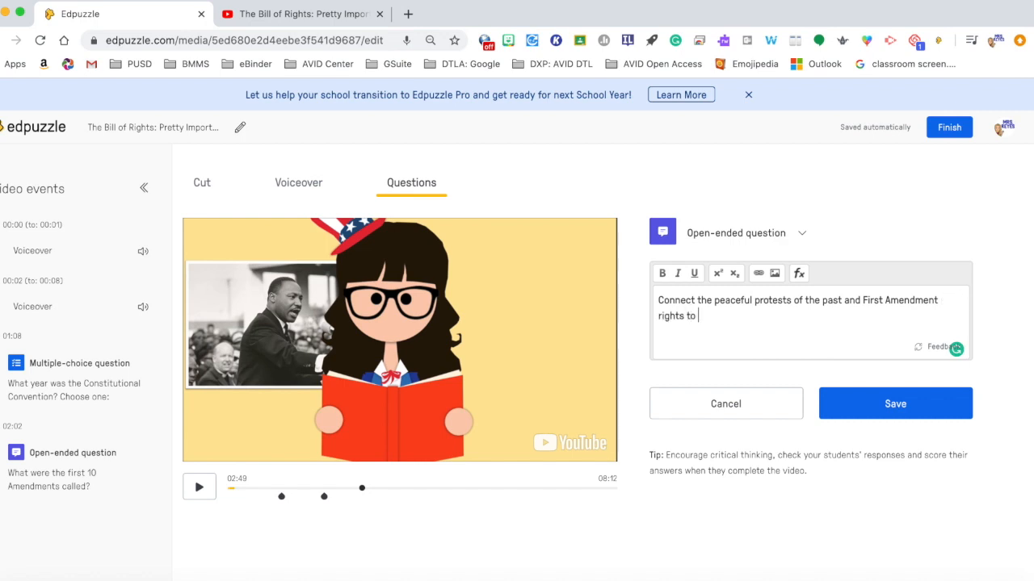
type("the events of May 2020.")
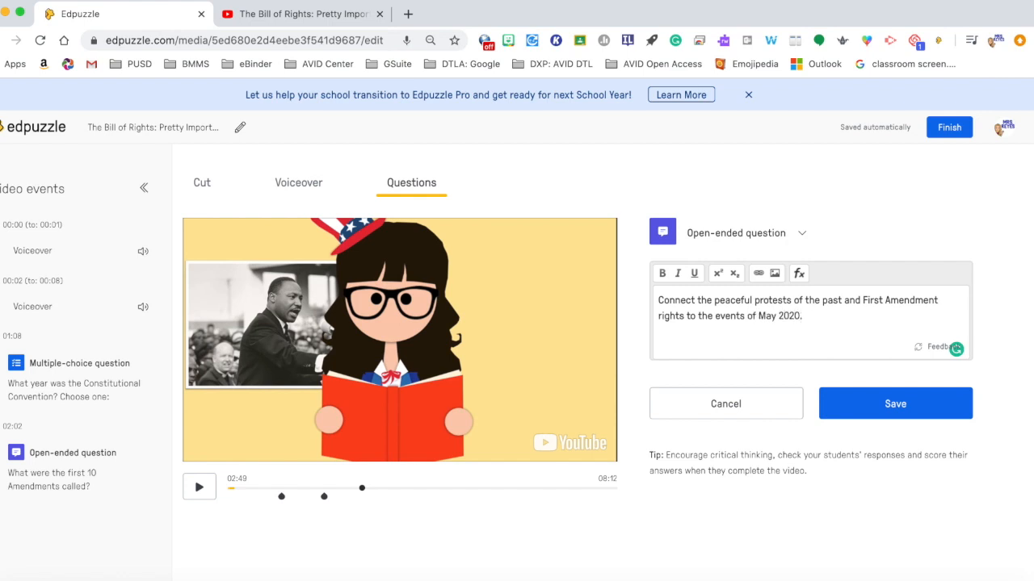
left_click(882, 398)
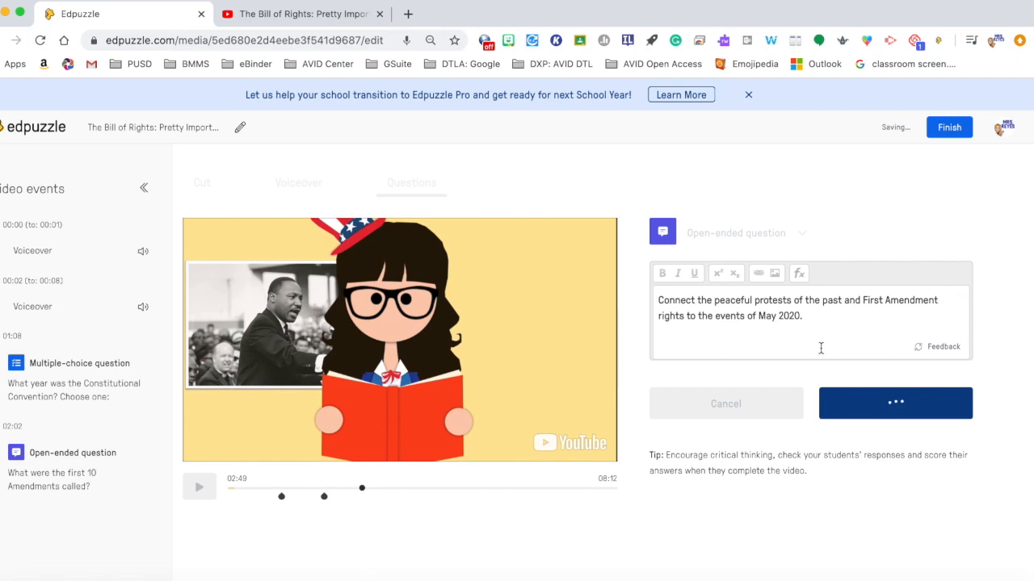
left_click(199, 487)
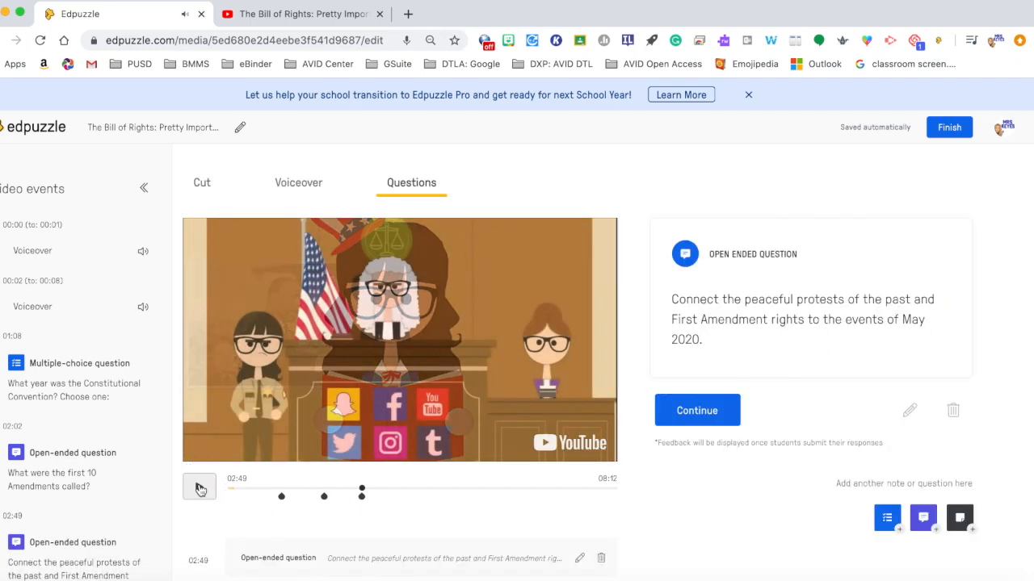
left_click(199, 488)
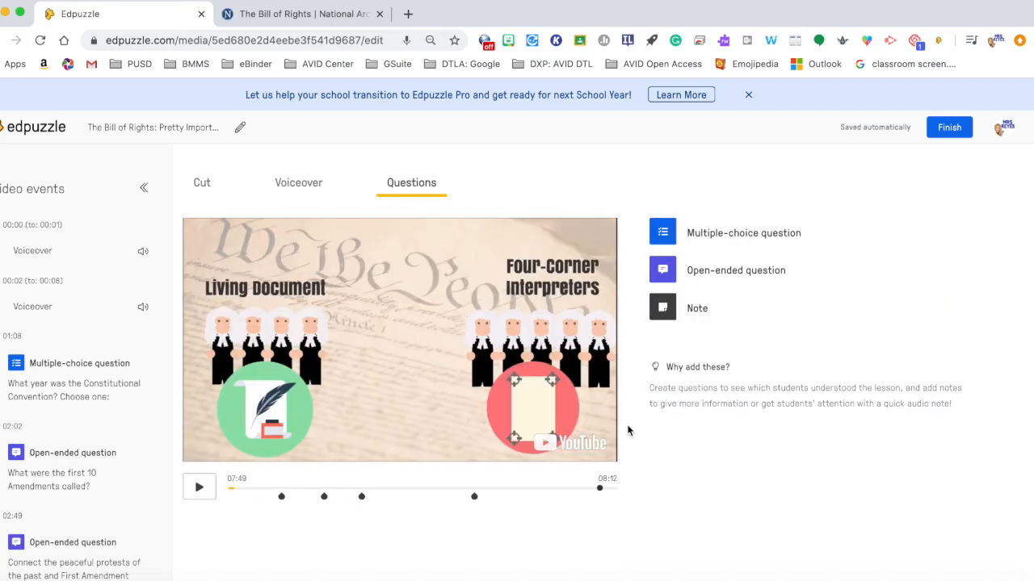
left_click(664, 309)
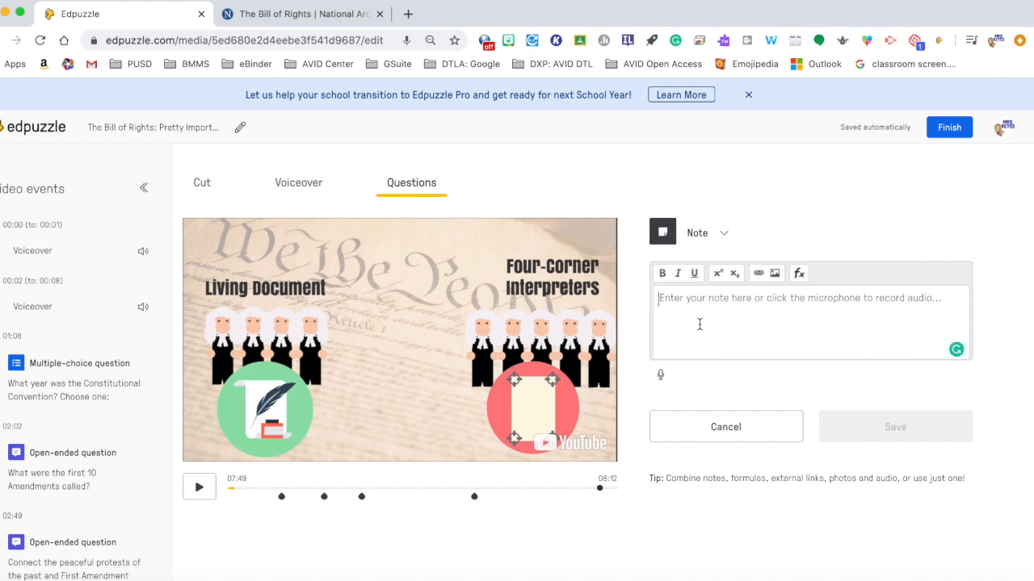
left_click(758, 274)
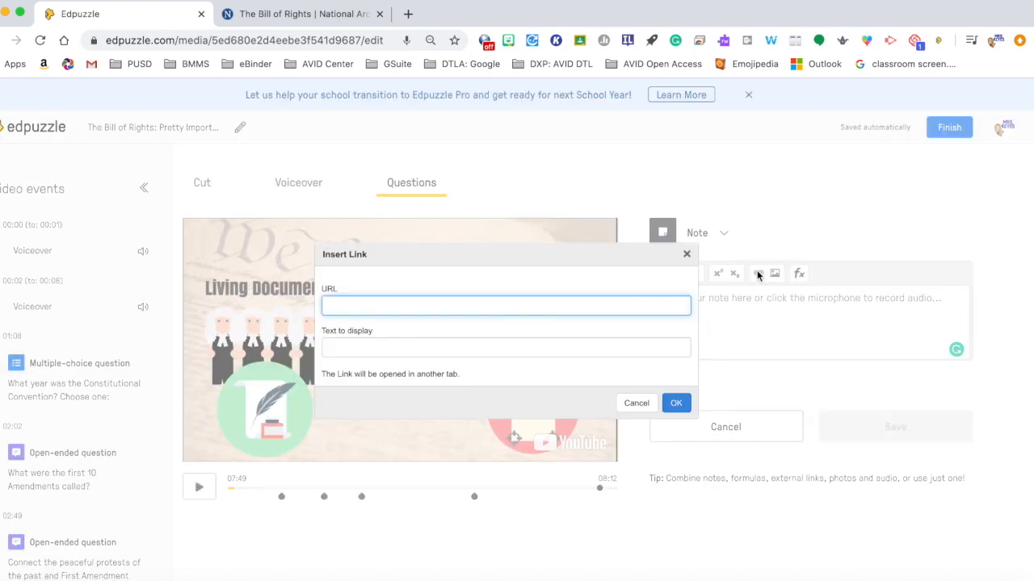
type("https://www.archives.gov/founding-docs/bill-of-rights")
left_click(361, 348)
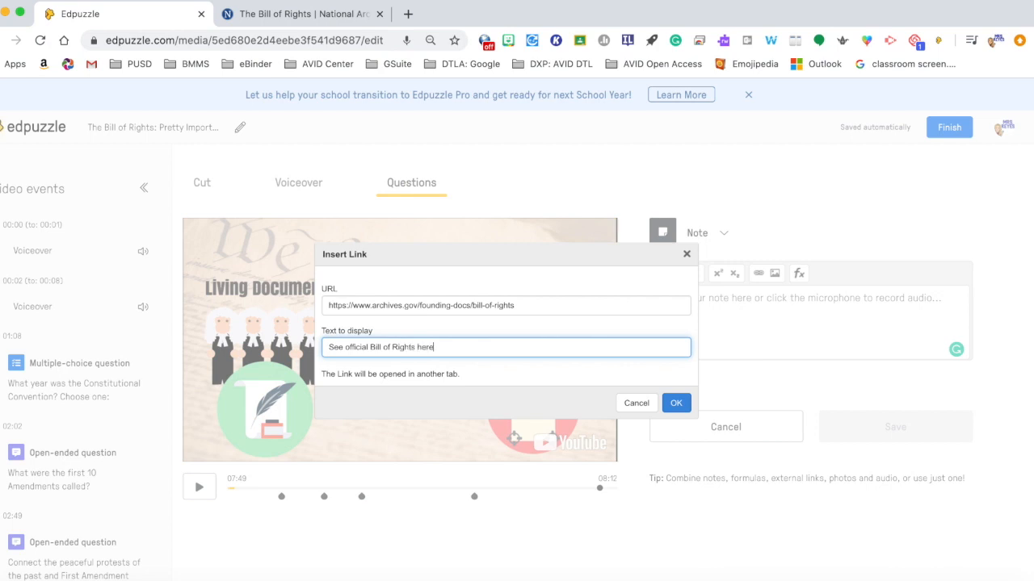
left_click(676, 403)
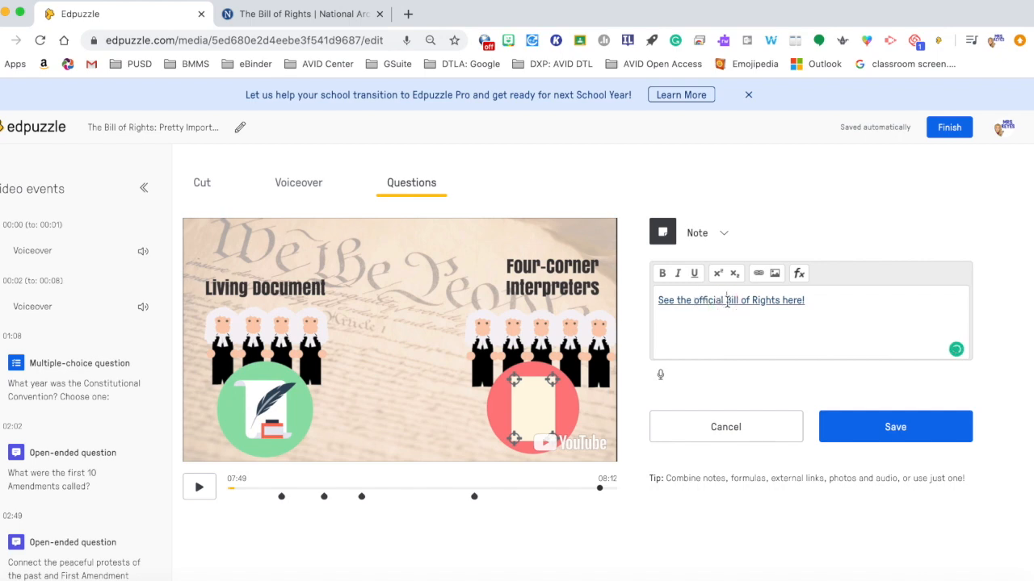
Step: Check the National Archives Bill of Rights page in the other tab before returning
left_click(295, 16)
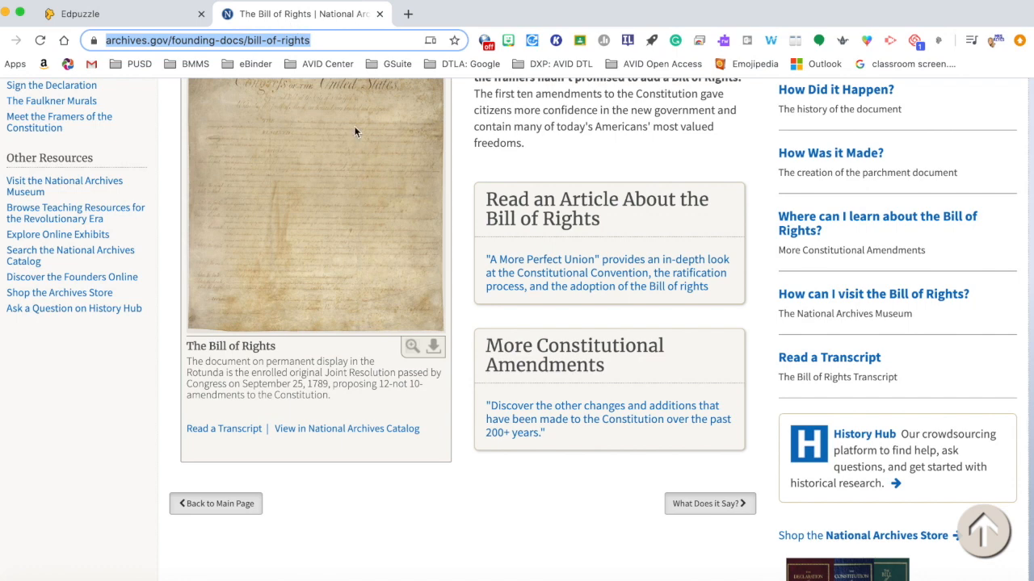
scroll(352, 232, "up", 2)
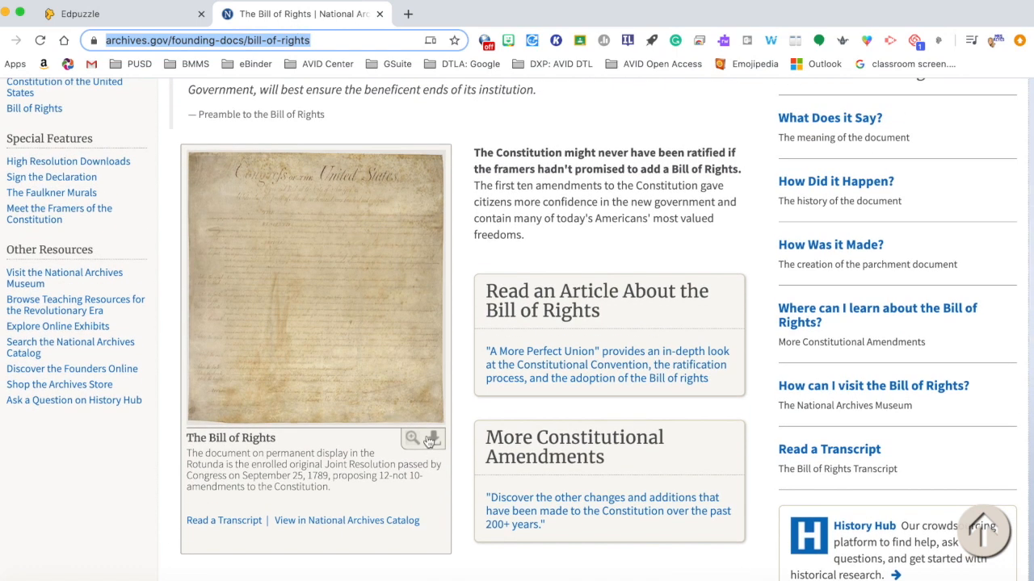
left_click(134, 23)
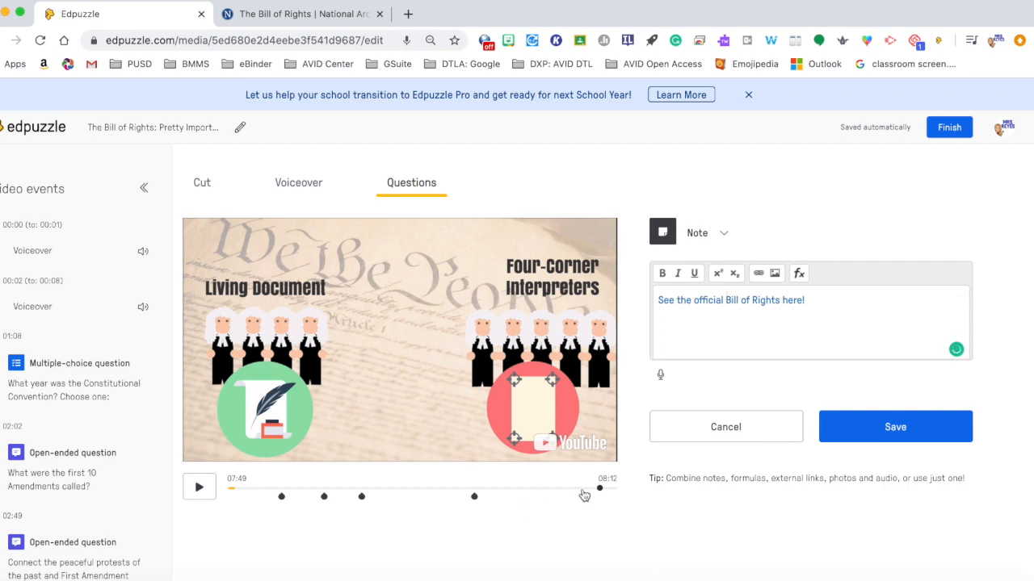
Step: Position the note at about 08:04 near the video's end and save it
left_click(588, 489)
left_click(595, 489)
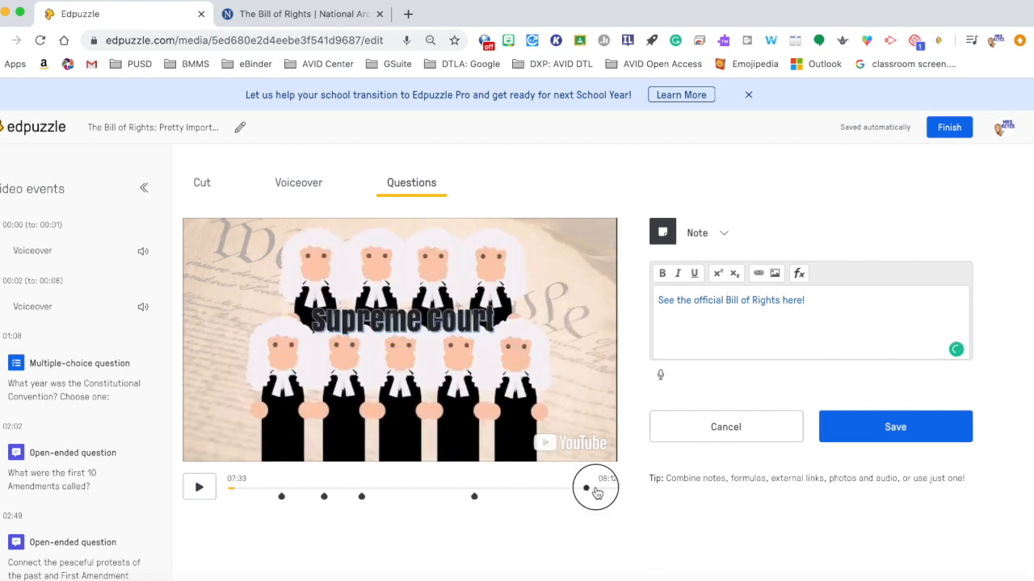
left_click(881, 441)
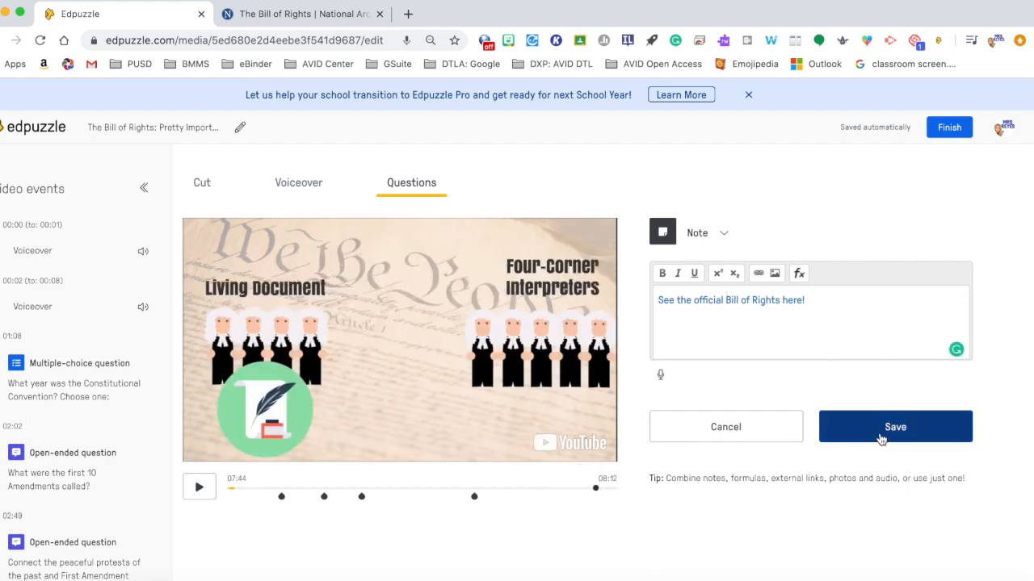
left_click(602, 490)
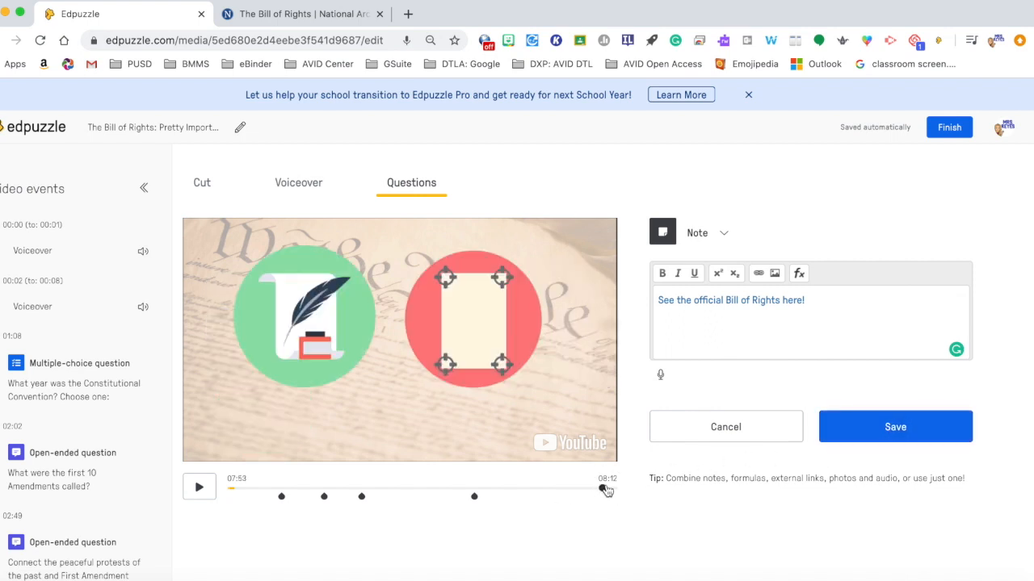
left_click(608, 489)
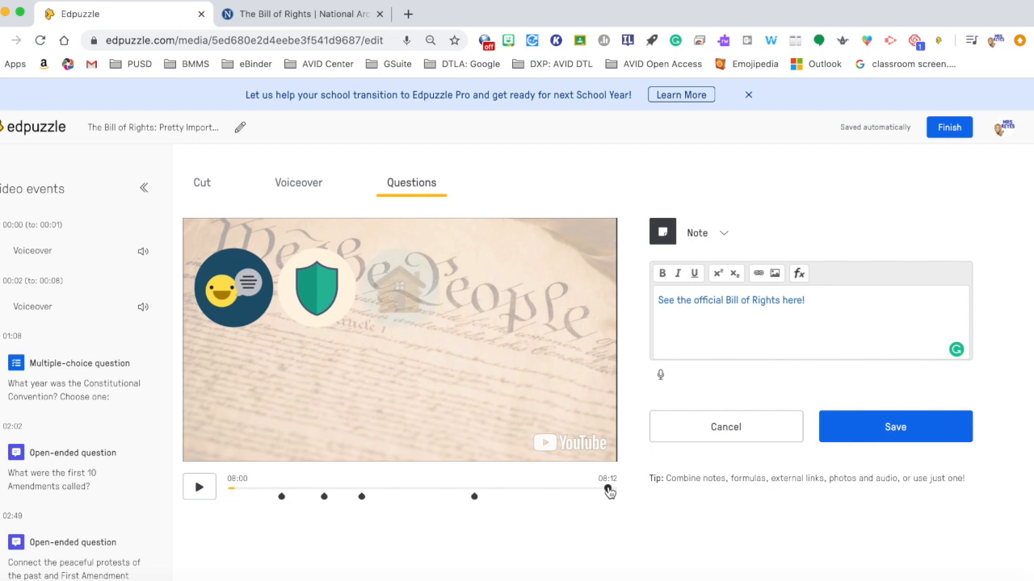
left_click(611, 491)
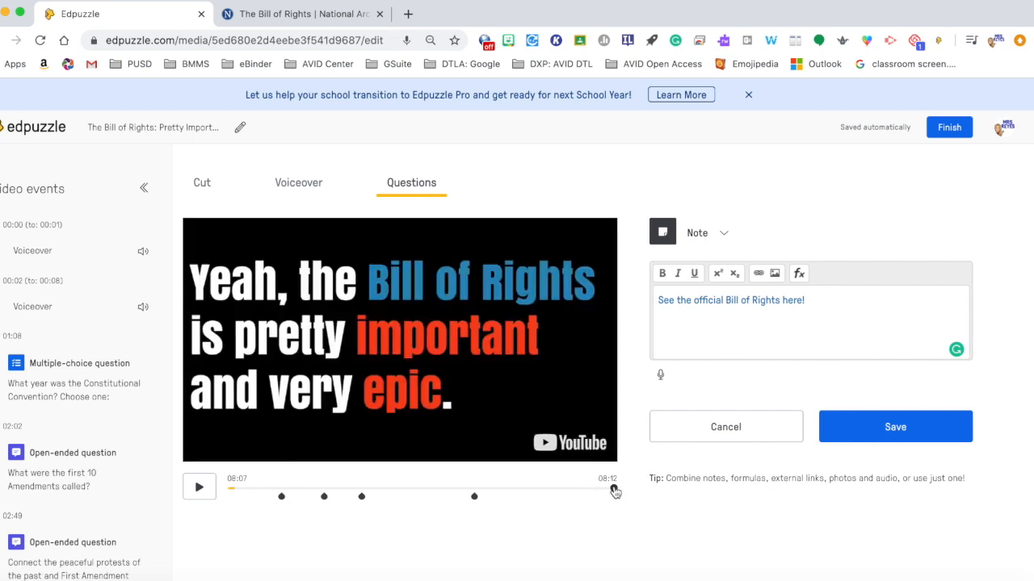
left_click(612, 491)
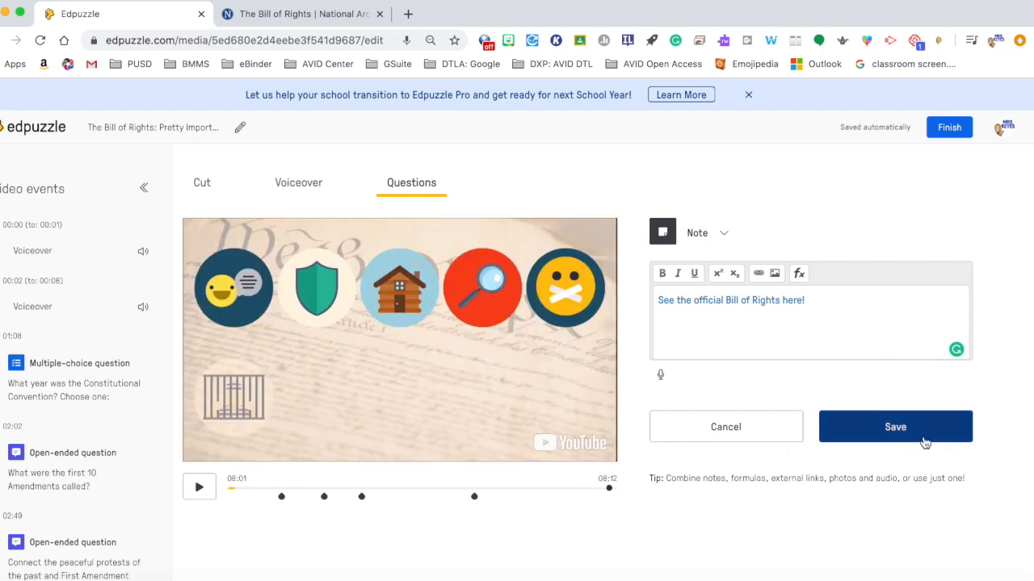
left_click(613, 490)
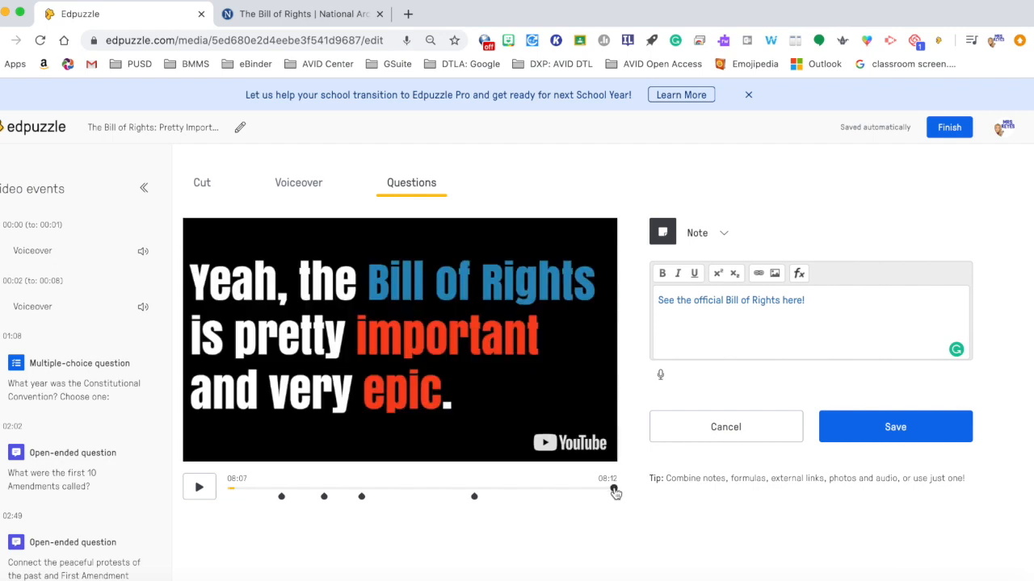
left_click(614, 491)
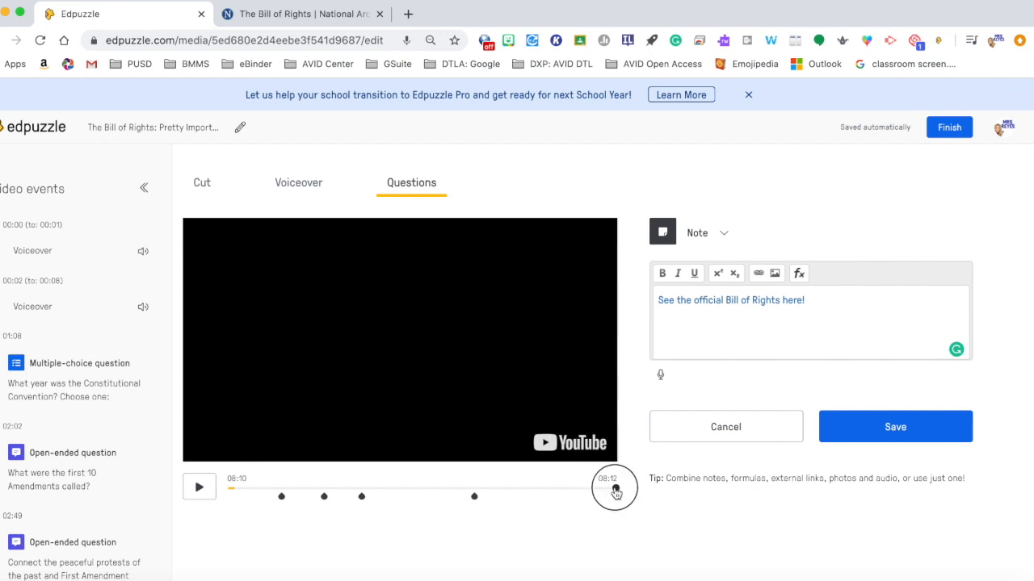
left_click(613, 491)
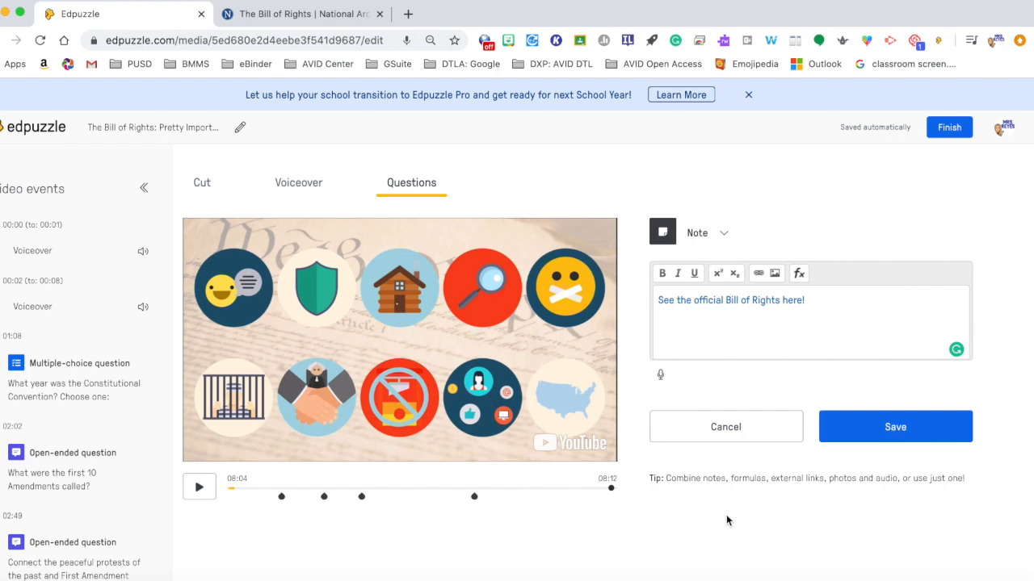
left_click(882, 440)
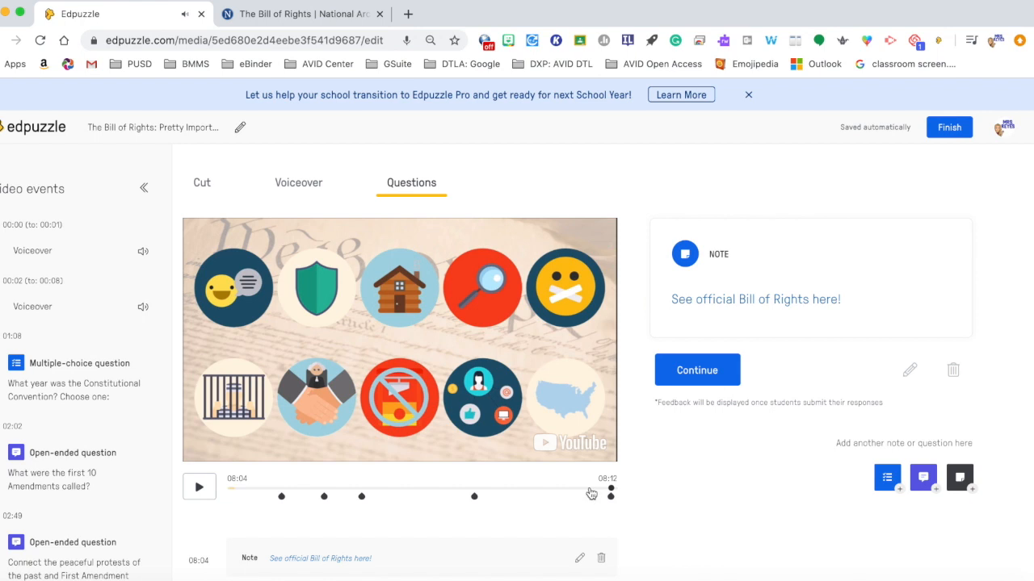
Step: Test the note's Bill of Rights link, then return to the editor
left_click(598, 490)
left_click(752, 300)
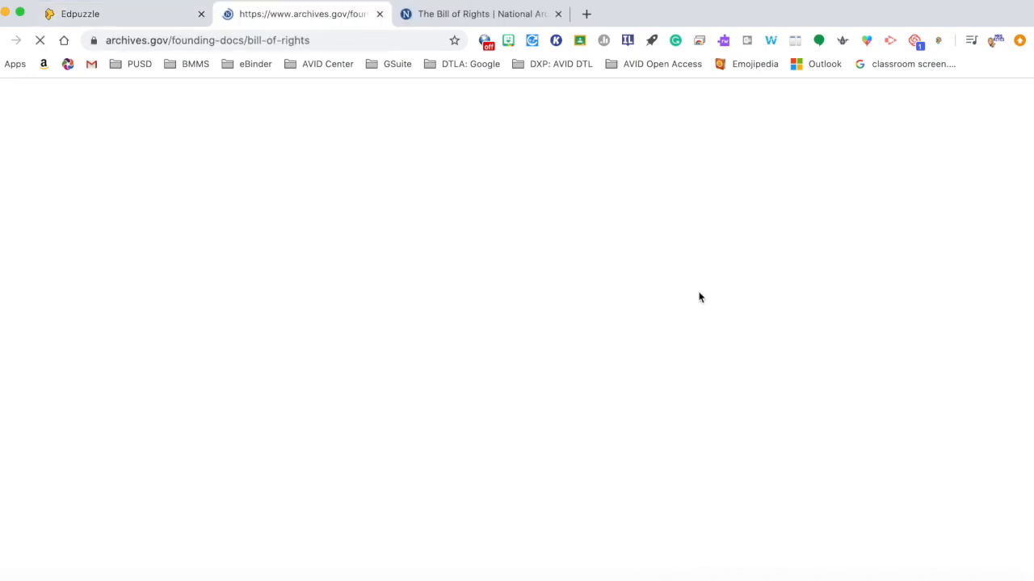
left_click(143, 16)
Step: Continue past the note in the preview and play the video to its end
left_click(605, 494)
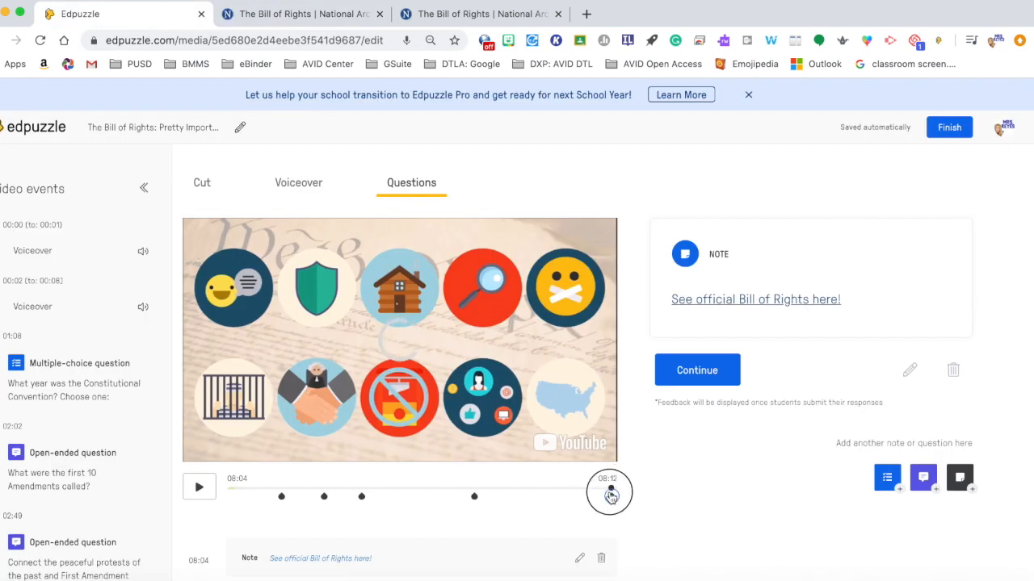
left_click_drag(614, 498, 616, 498)
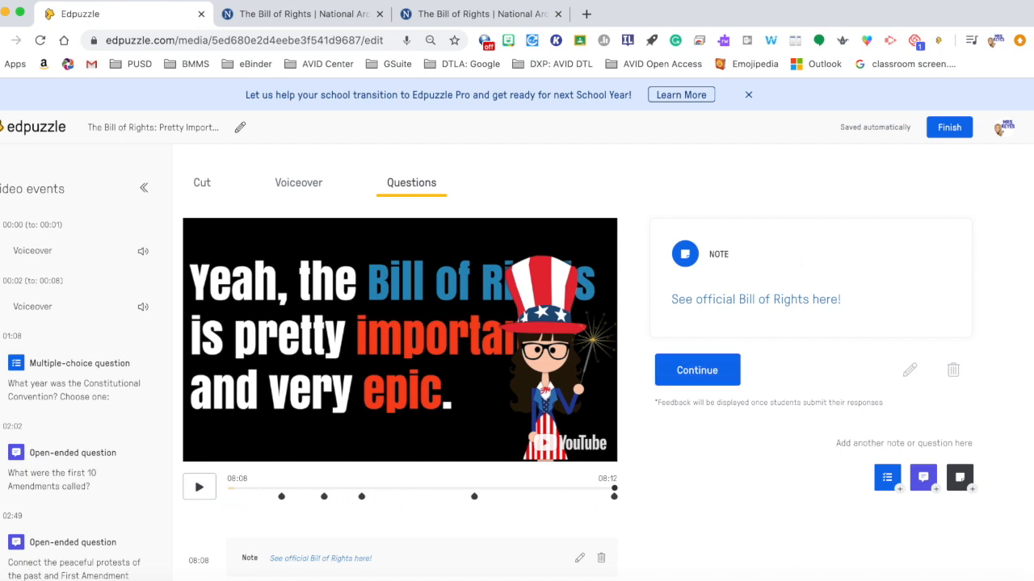
left_click(716, 370)
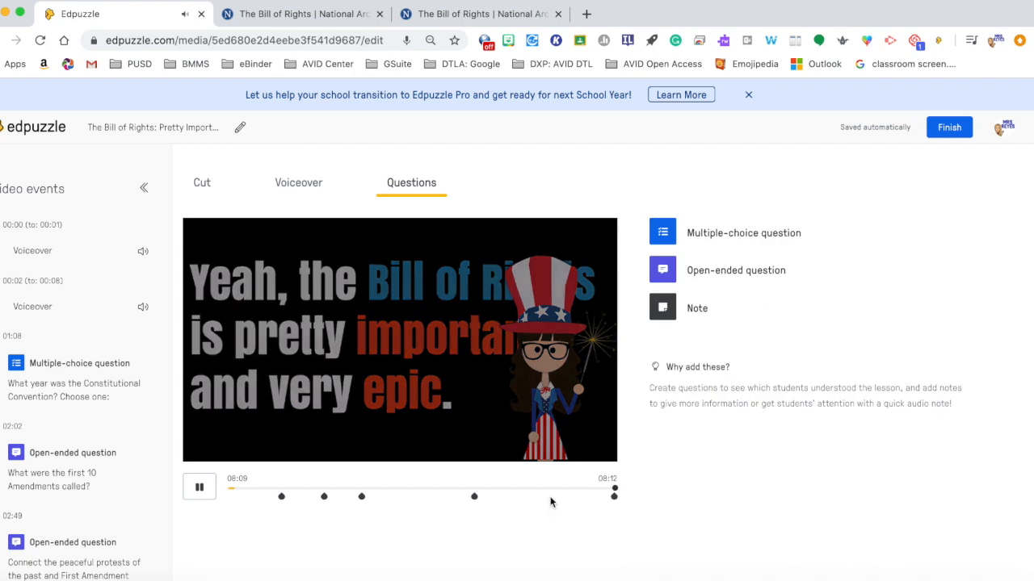
left_click(196, 488)
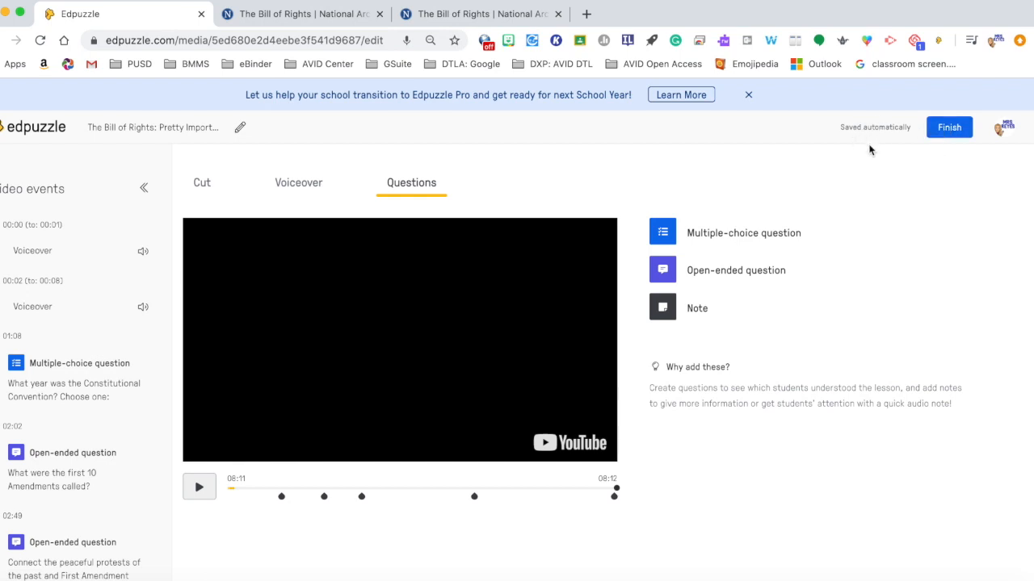
Step: Finish editing and review the edited video's page with its question timeline
left_click(943, 131)
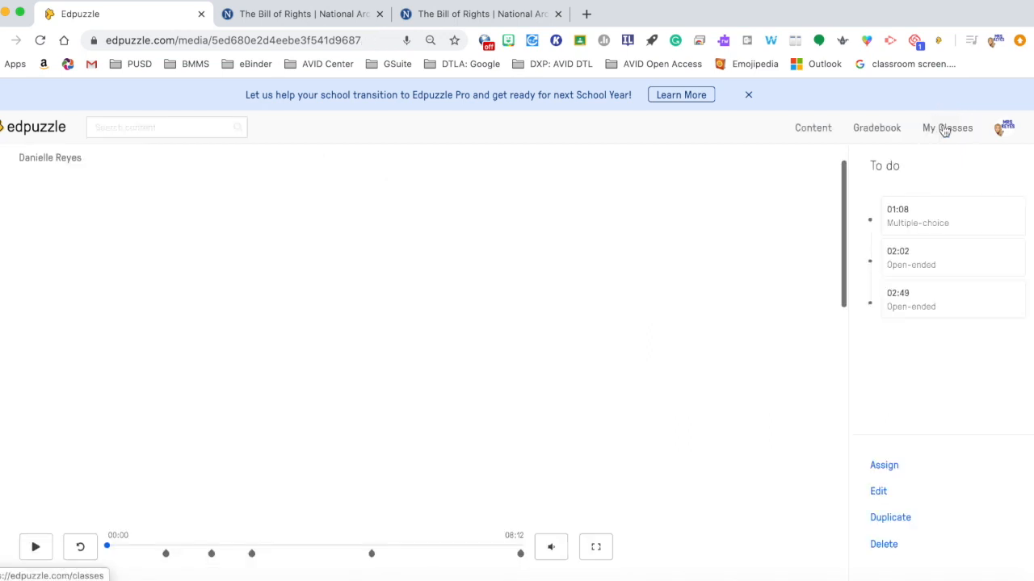
scroll(726, 403, "down", 4)
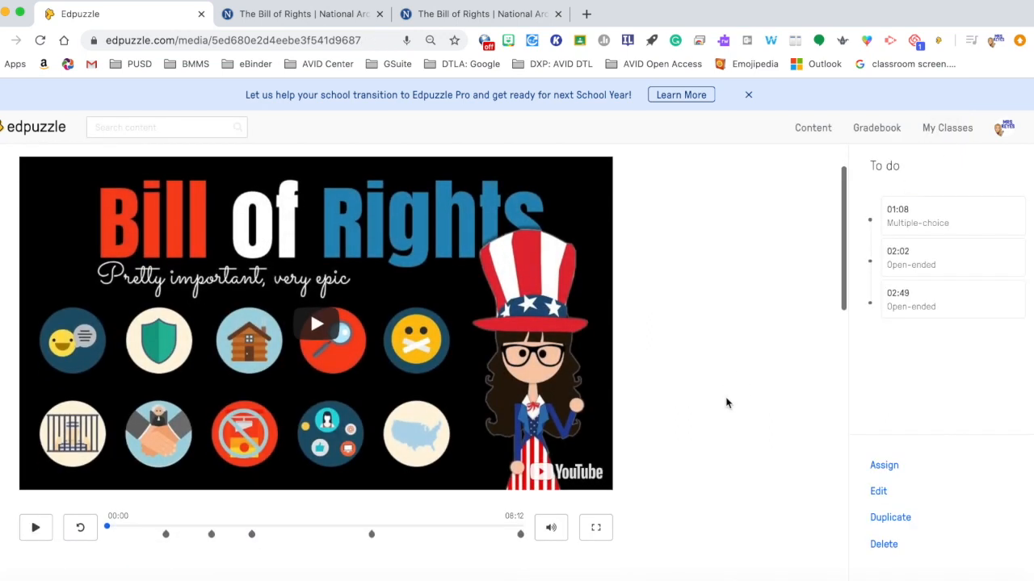
scroll(726, 402, "up", 3)
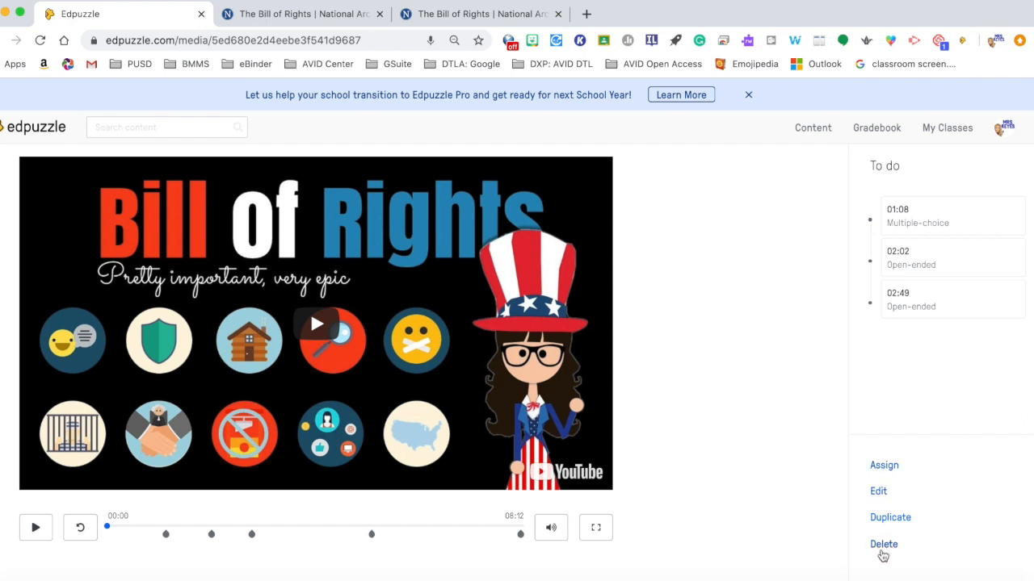
Step: Dismiss the Edpuzzle Pro banner and go to the My Classes page
scroll(729, 420, "up", 2)
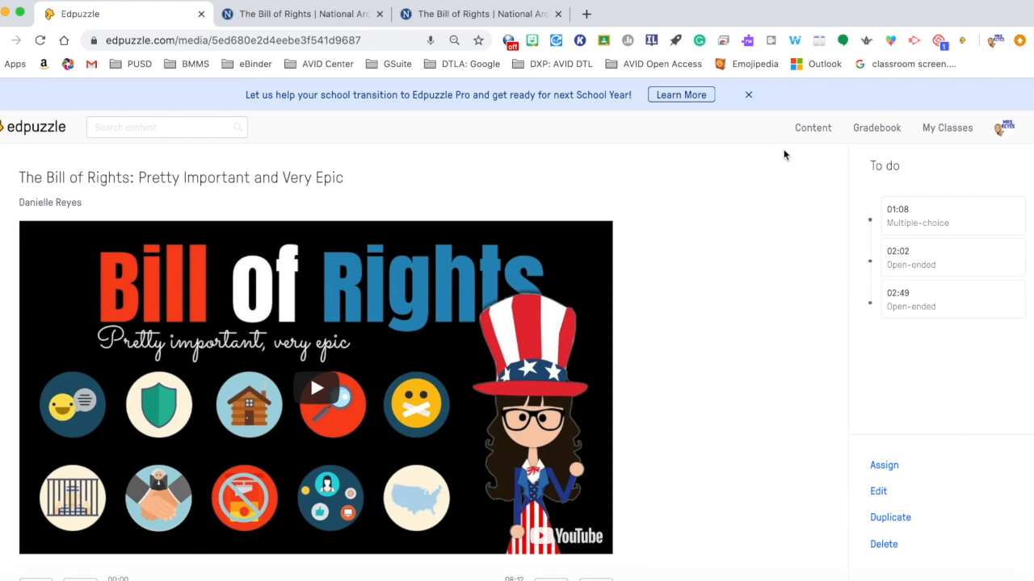
left_click(748, 94)
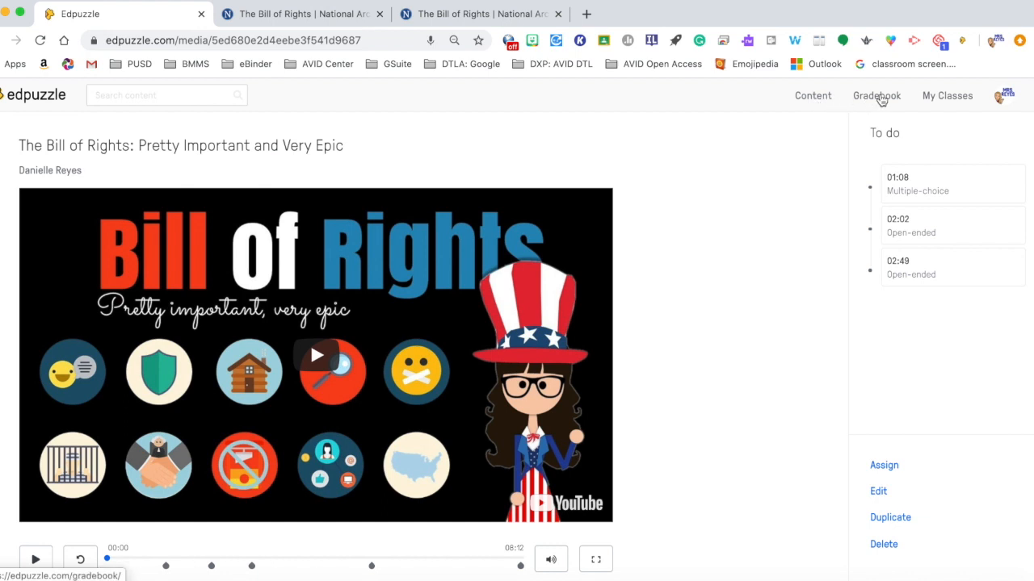
left_click(941, 99)
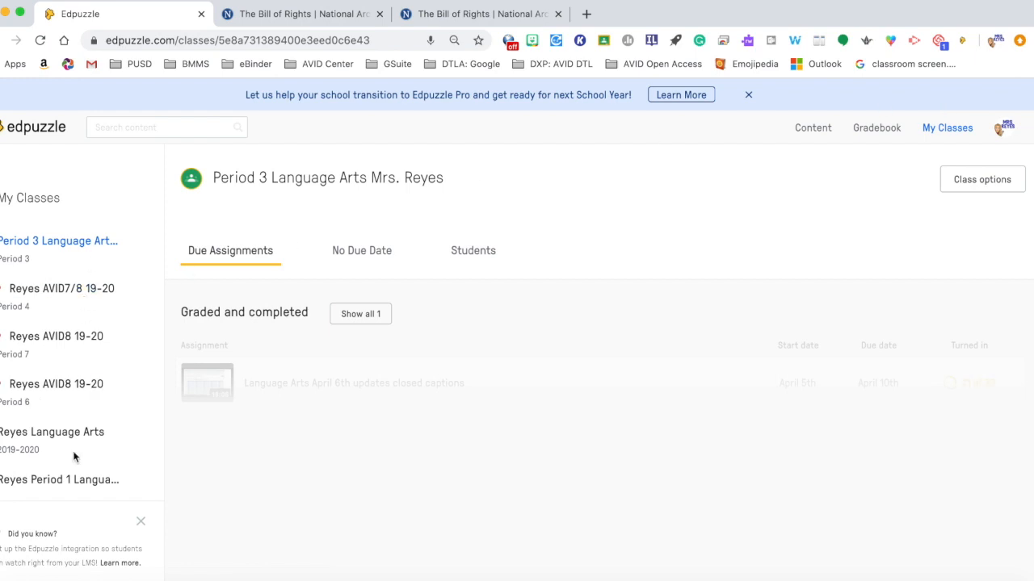
Step: Start adding a new class by choosing to import classes from Google Classroom
scroll(73, 458, "down", 10)
scroll(73, 457, "up", 10)
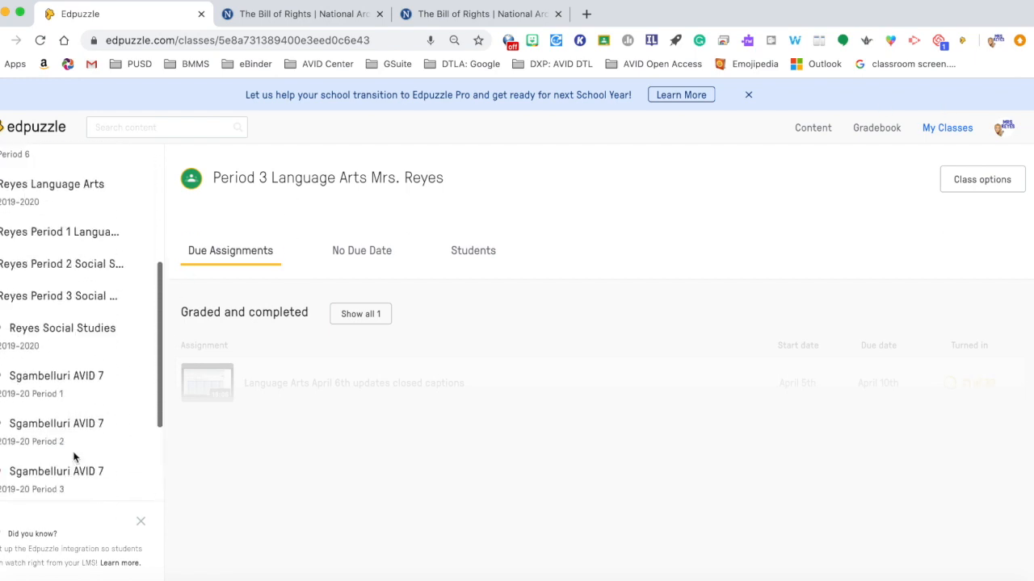
scroll(74, 457, "down", 1)
scroll(74, 457, "down", 9)
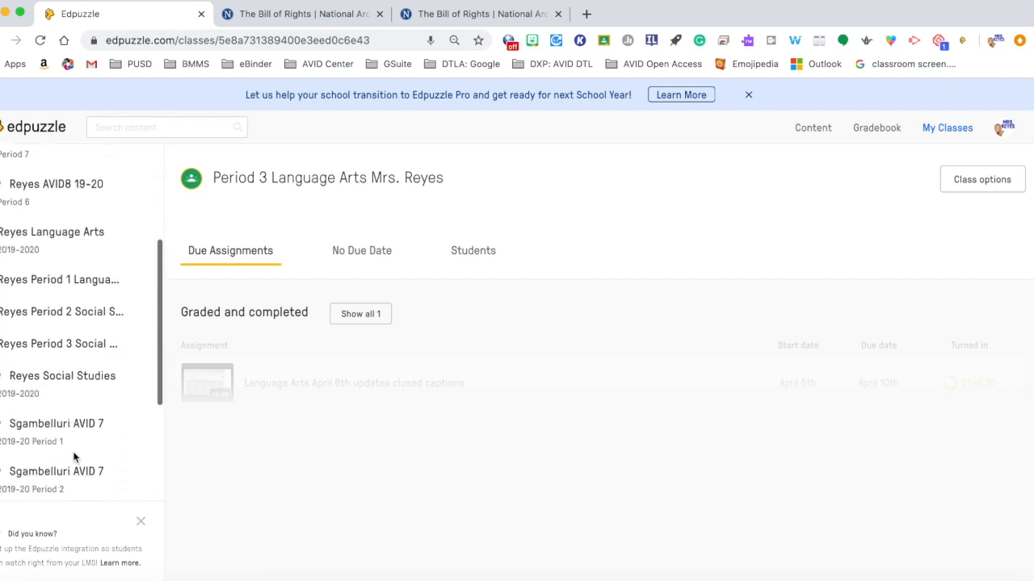
left_click(54, 452)
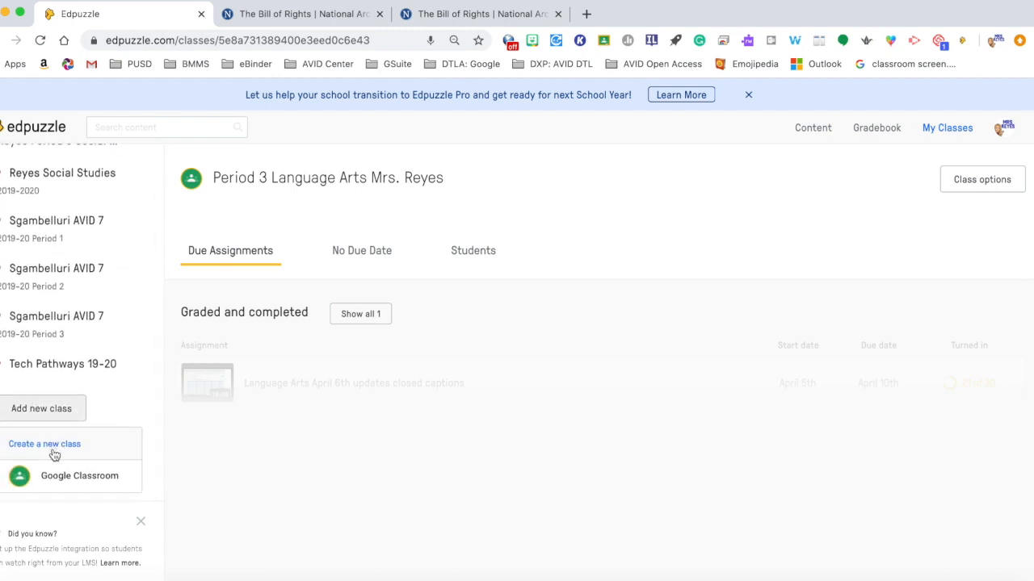
scroll(48, 454, "down", 1)
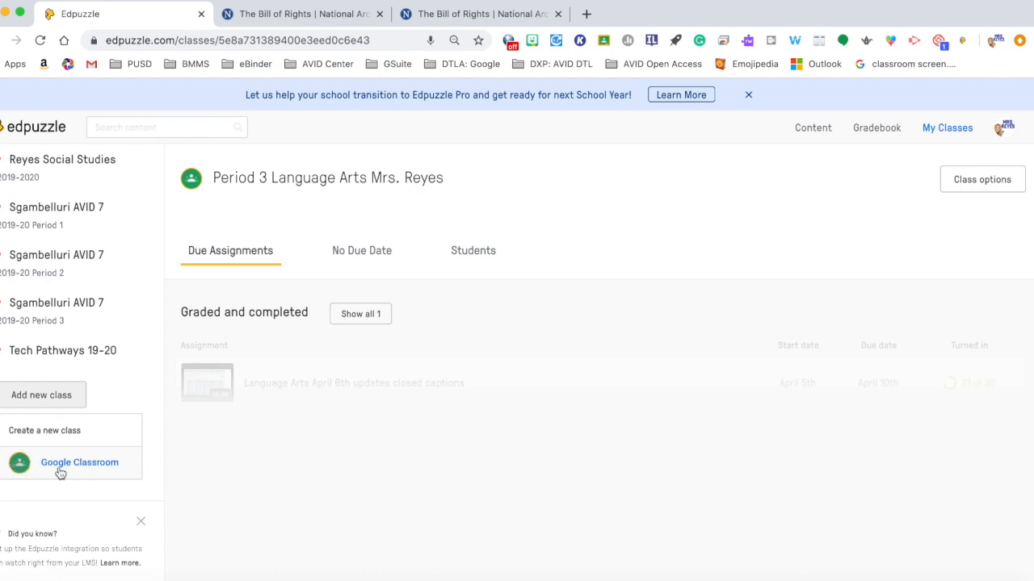
left_click(46, 470)
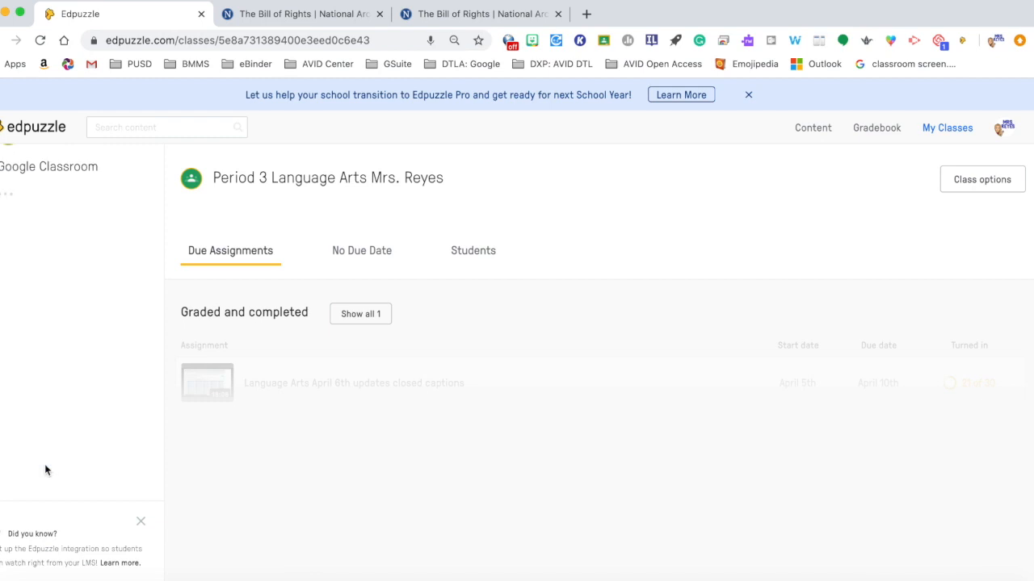
Step: Select the 19-20 TLC Culturally Relevant Teaching class in the import list and import it
scroll(46, 470, "down", 5)
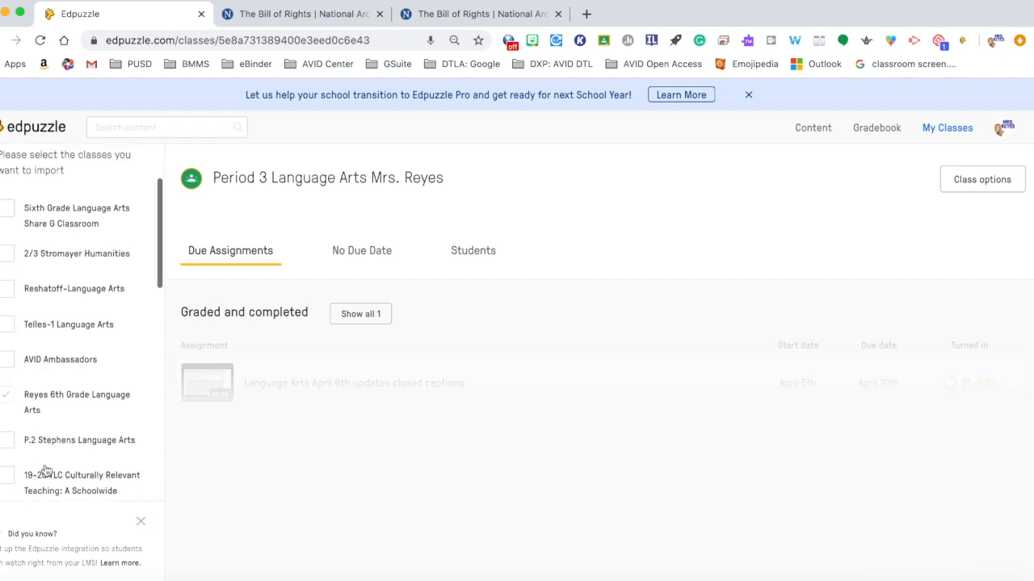
scroll(46, 470, "down", 5)
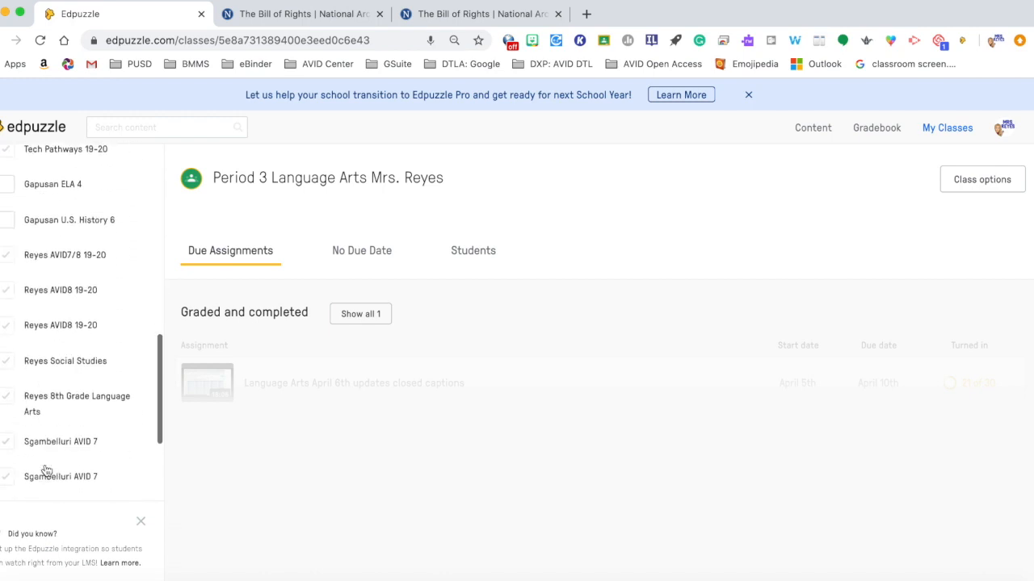
scroll(46, 470, "up", 4)
scroll(46, 470, "up", 4)
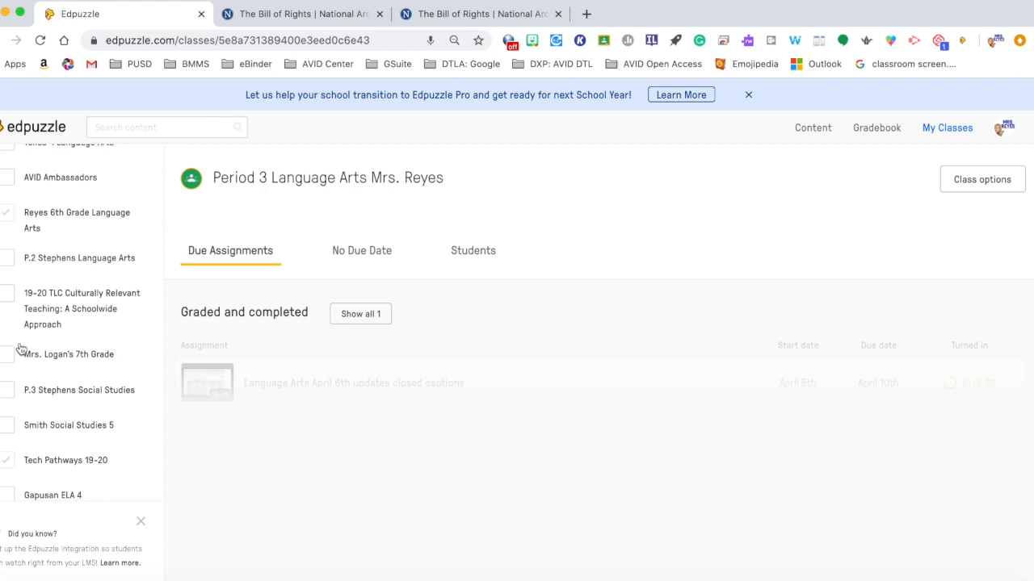
scroll(40, 305, "up", 2)
scroll(39, 305, "up", 4)
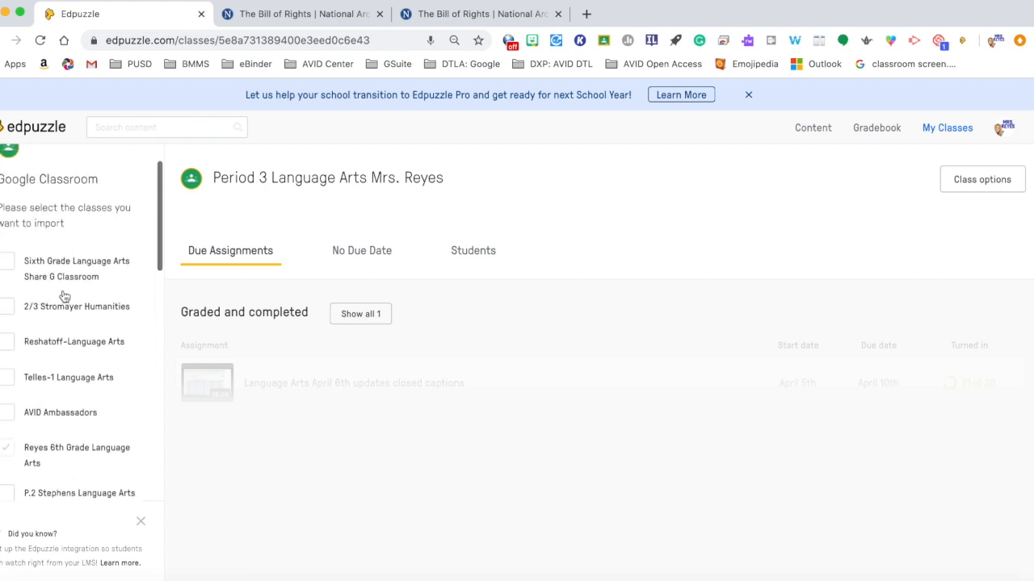
scroll(53, 393, "down", 4)
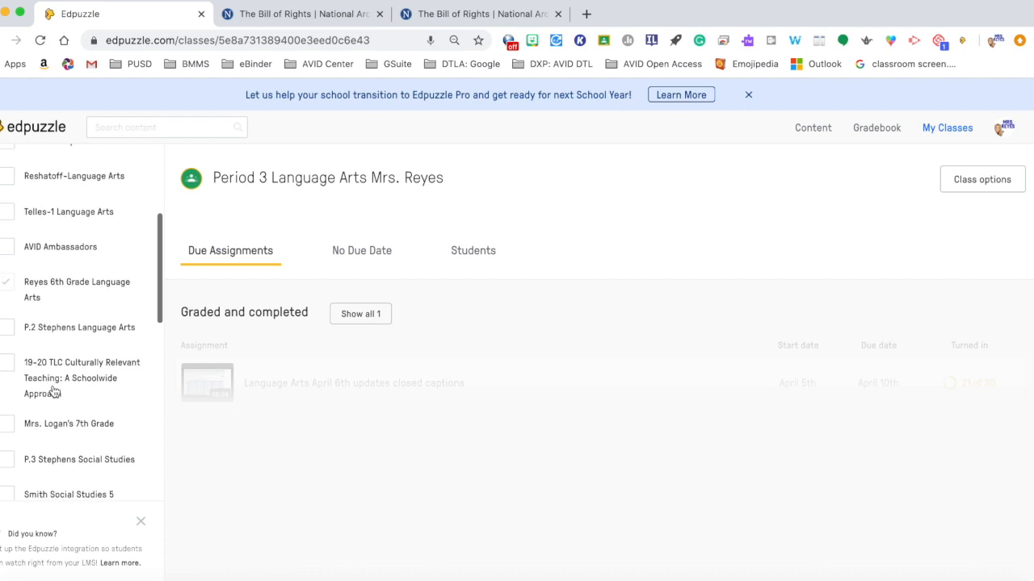
left_click(7, 366)
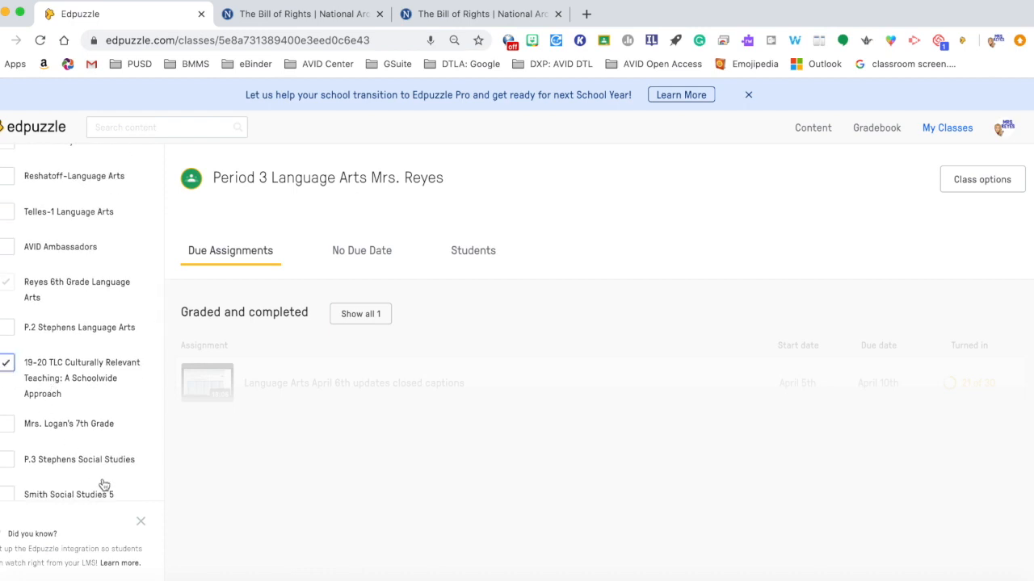
scroll(101, 482, "down", 10)
scroll(103, 485, "up", 5)
scroll(104, 485, "up", 1)
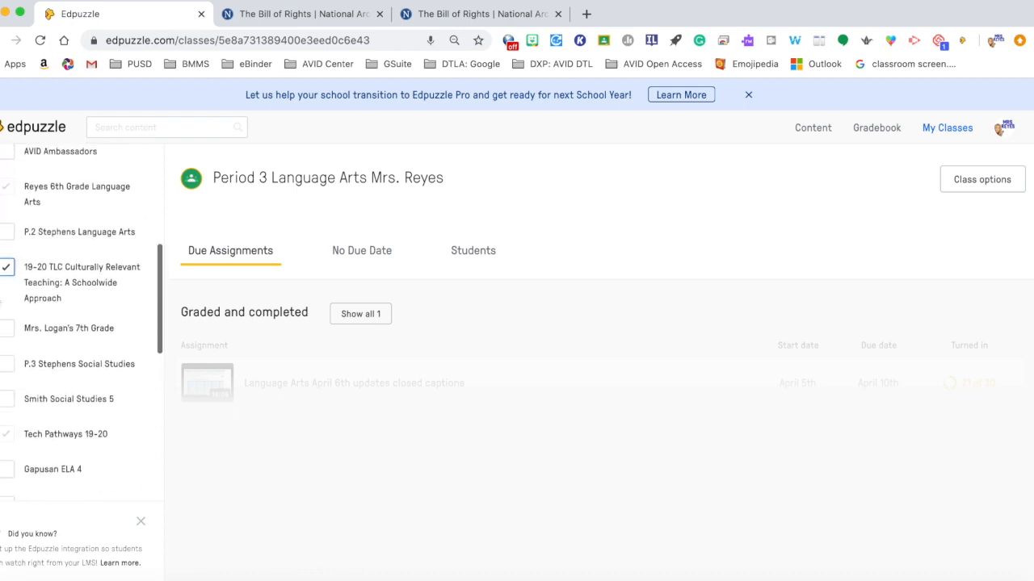
scroll(89, 427, "down", 8)
scroll(90, 427, "down", 3)
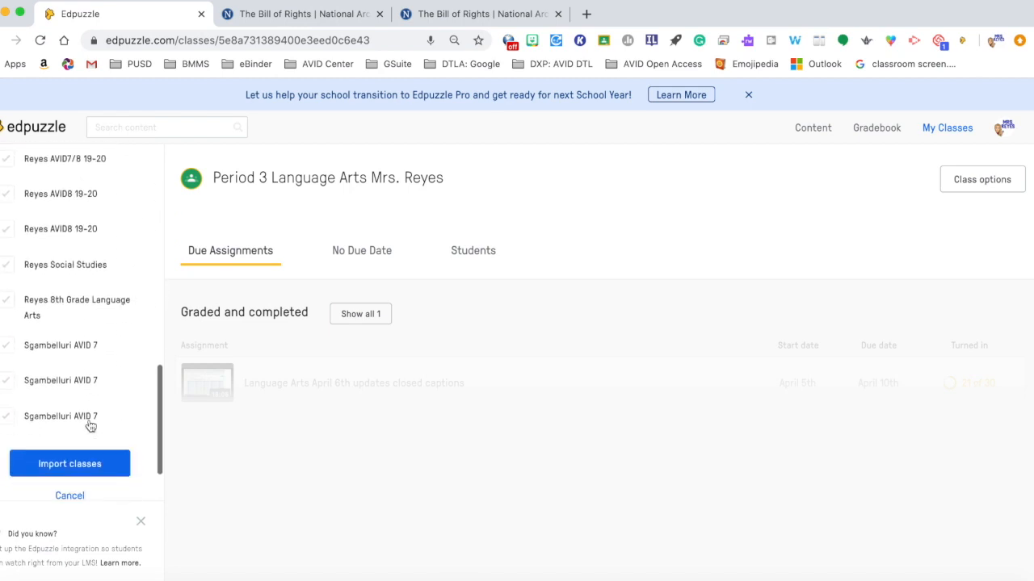
left_click(72, 458)
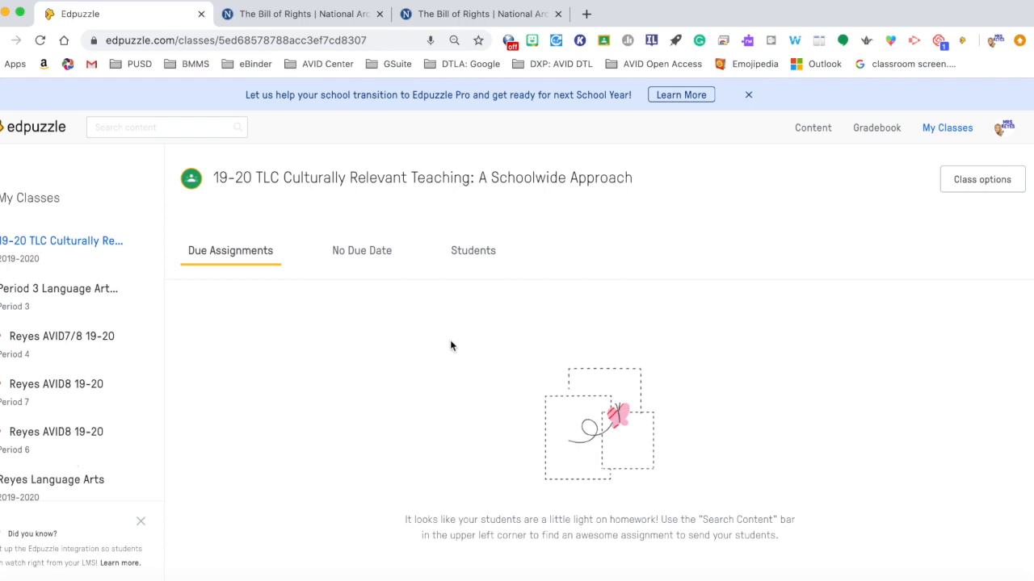
Step: Review the imported class's student roster and its Due Assignments and Students sections
left_click(474, 266)
scroll(338, 369, "down", 5)
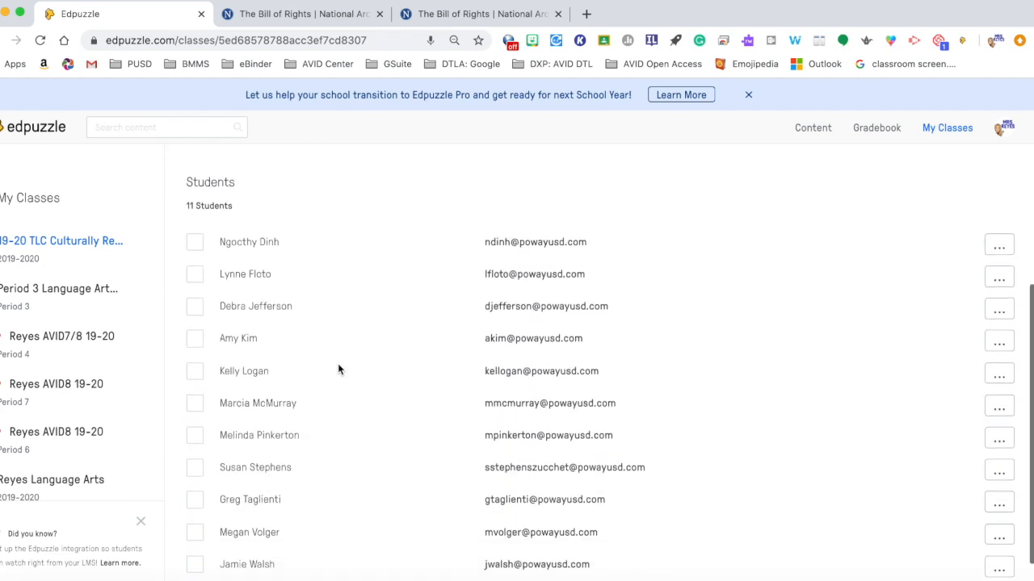
scroll(338, 369, "up", 5)
left_click(249, 250)
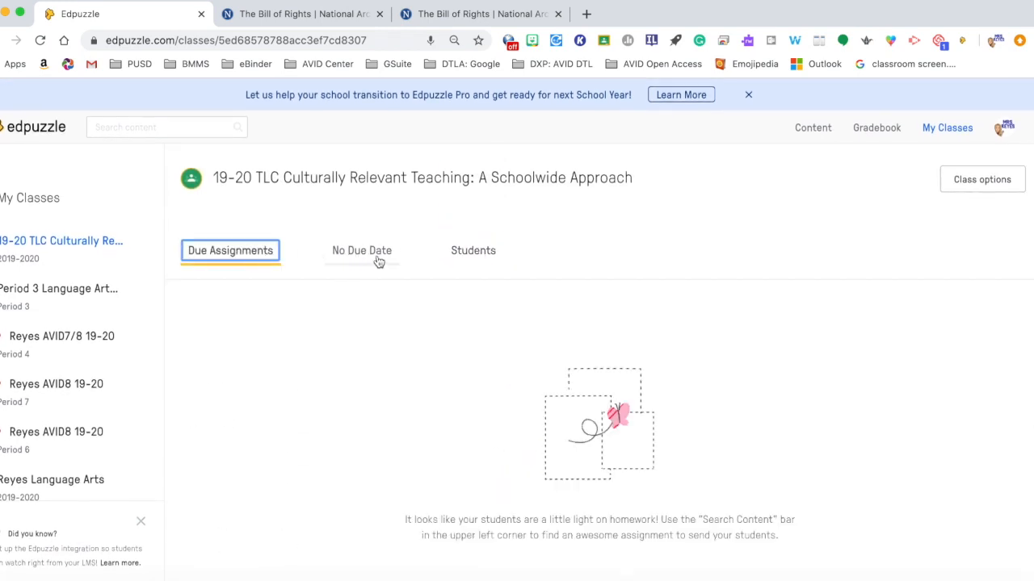
left_click(475, 259)
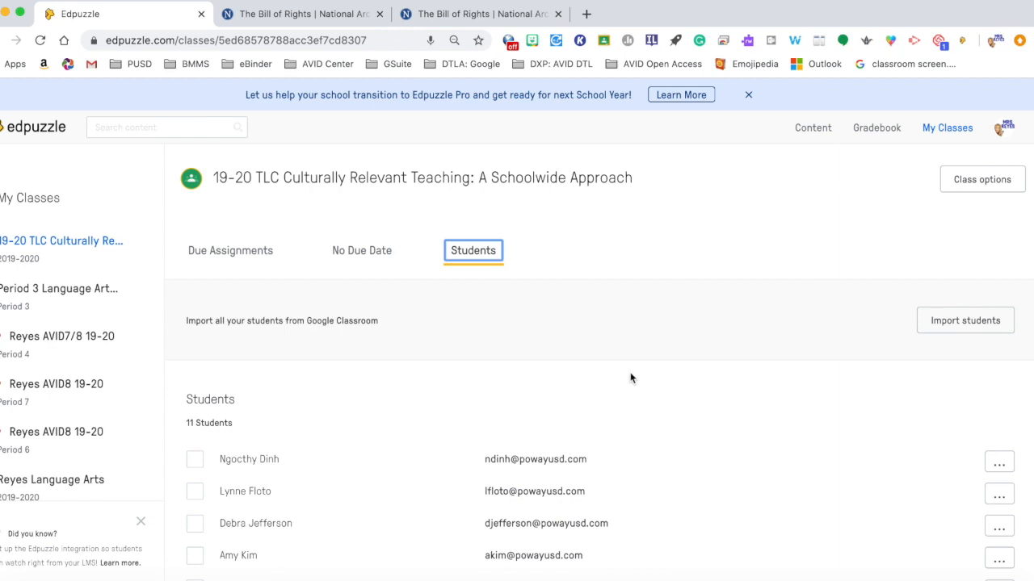
Step: Open a student's options menu to see the available actions, then close it
left_click(942, 128)
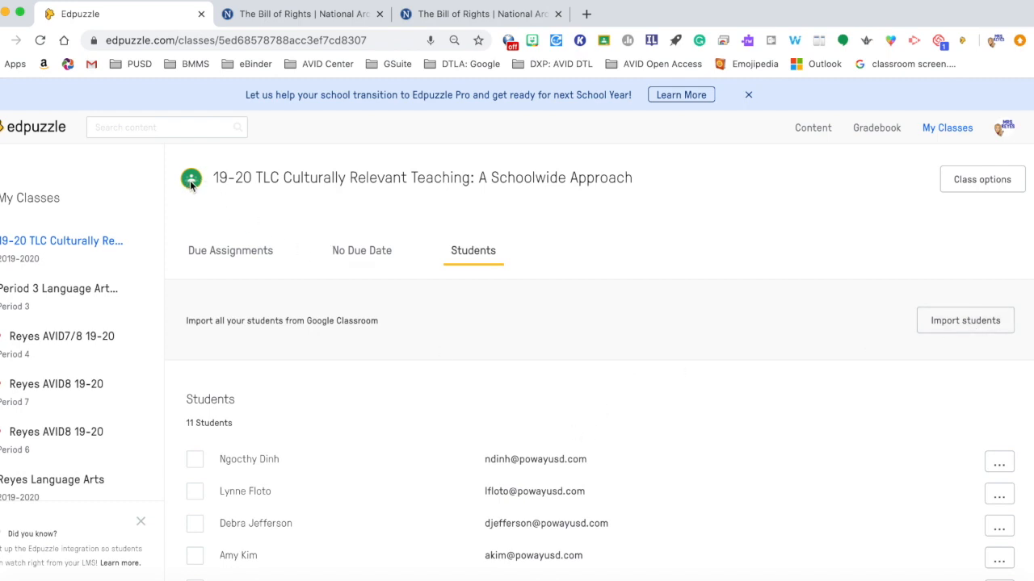
scroll(398, 535, "down", 5)
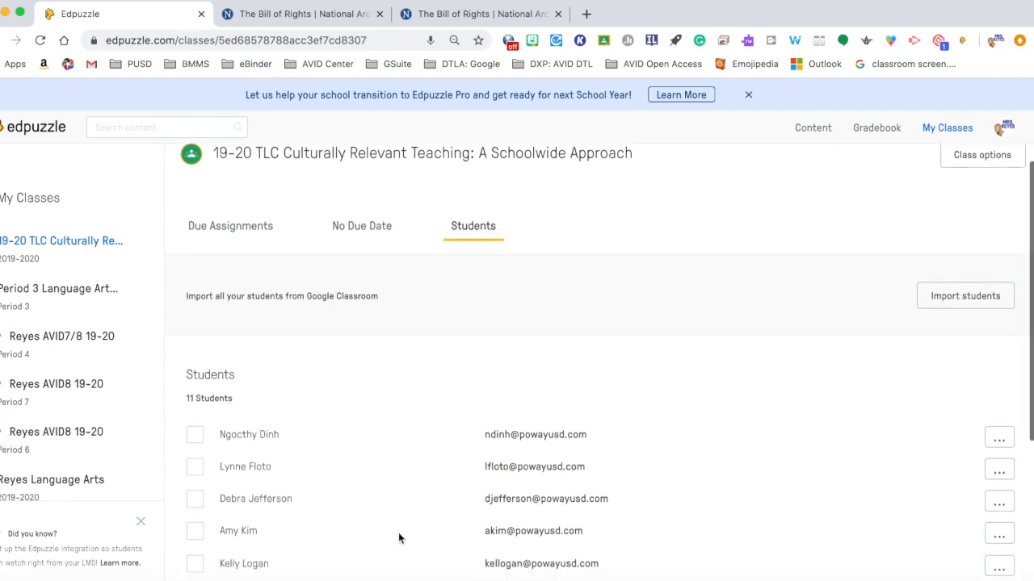
scroll(400, 540, "up", 5)
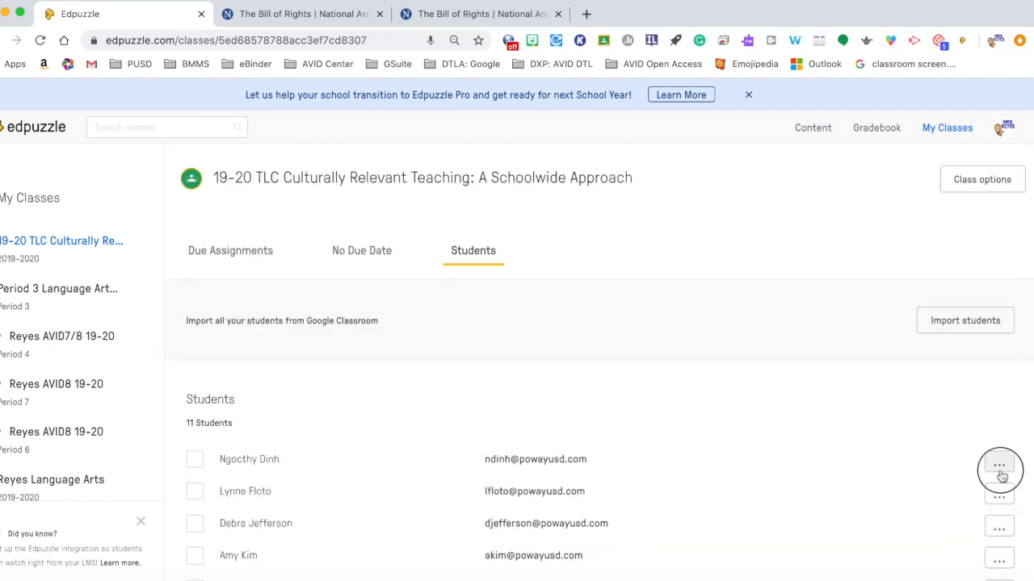
left_click(999, 464)
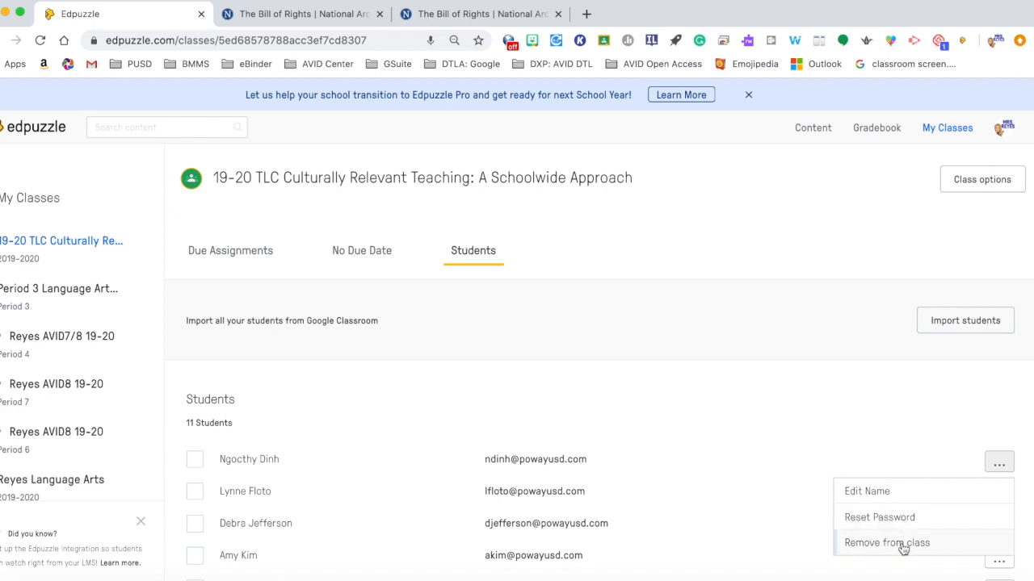
left_click(814, 401)
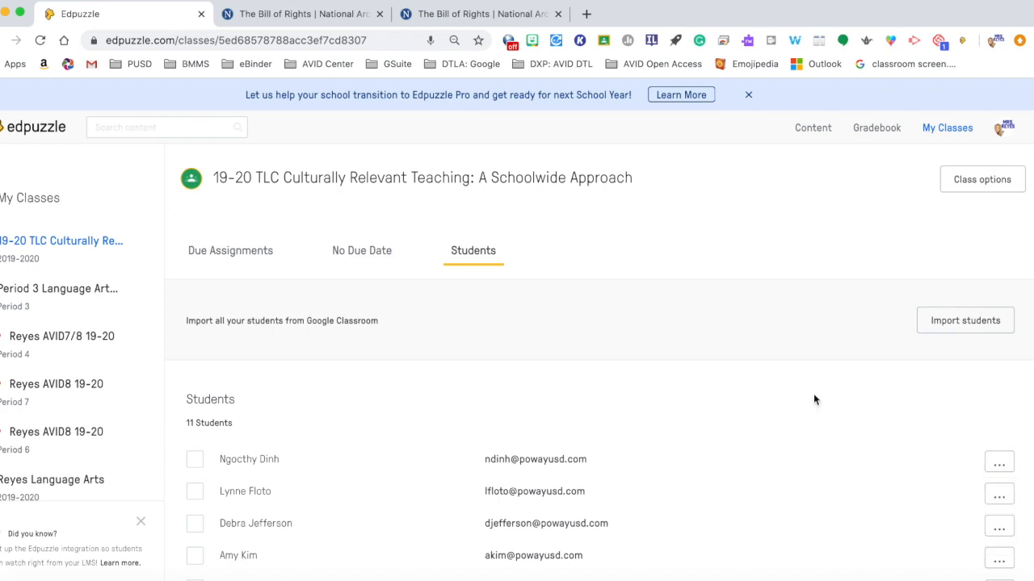
Step: Create a new classic class named Reyes Period 5 AVID
scroll(129, 441, "down", 10)
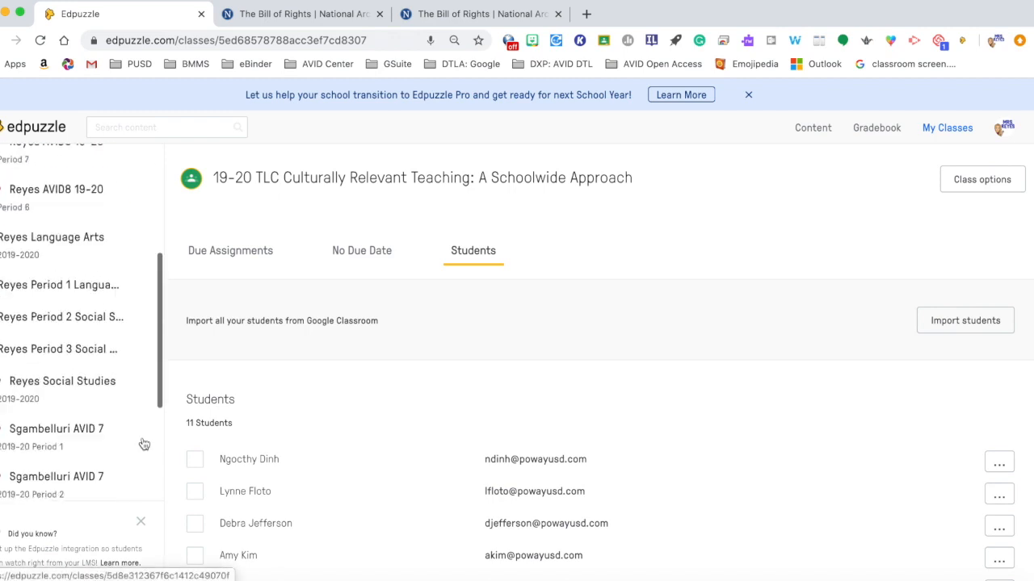
scroll(99, 422, "up", 2)
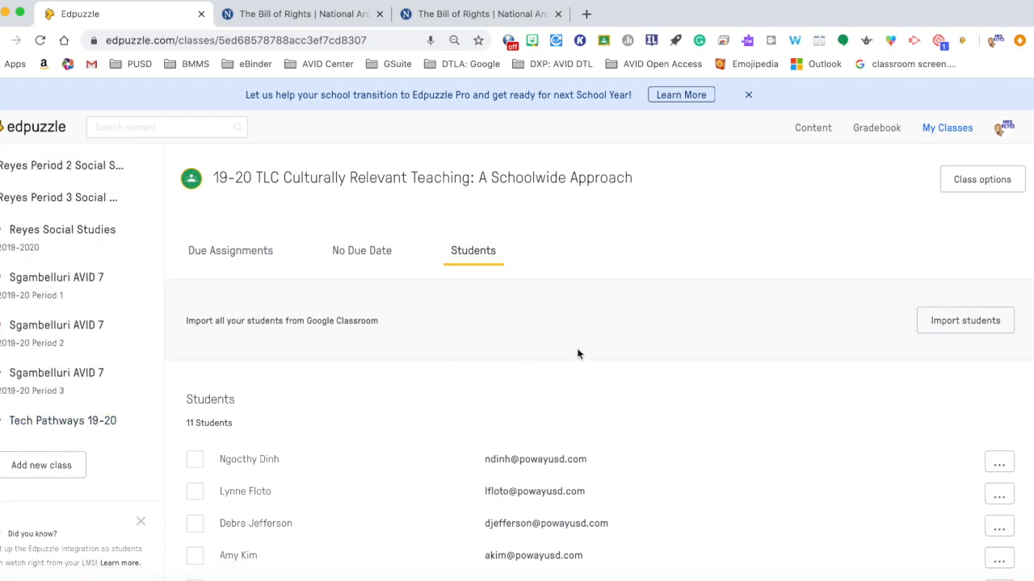
scroll(89, 387, "up", 10)
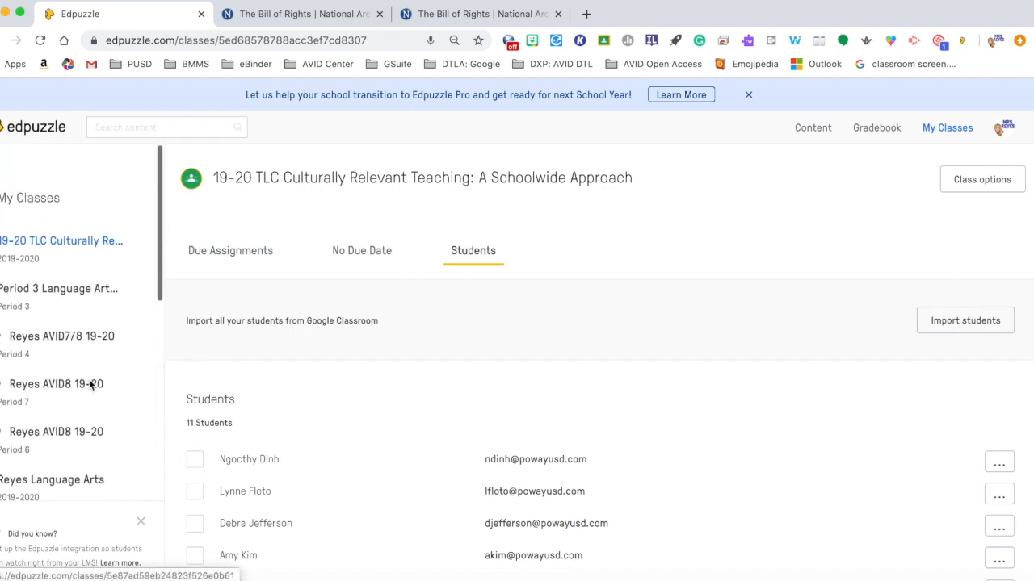
left_click(142, 523)
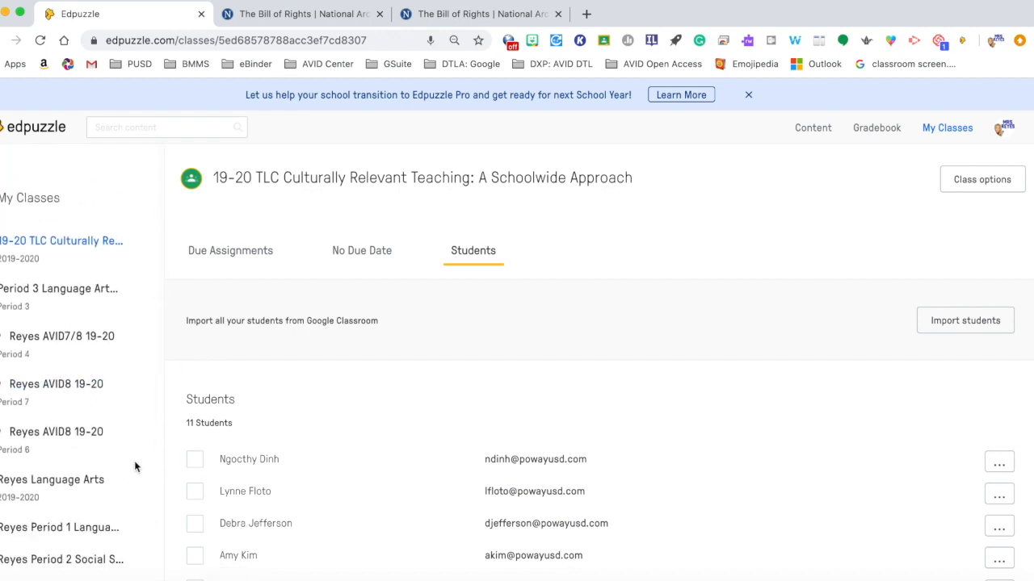
scroll(134, 467, "down", 6)
left_click(71, 498)
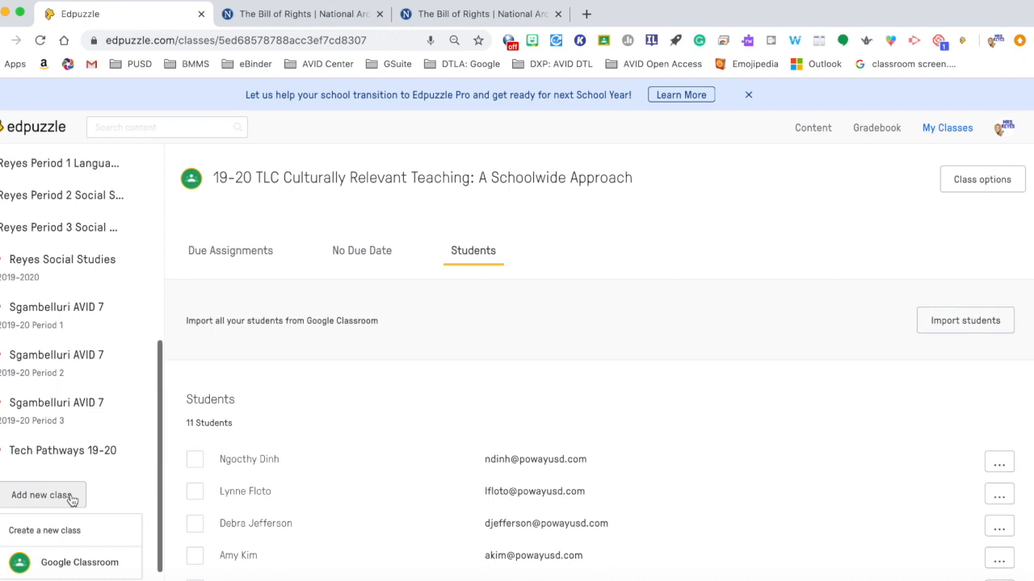
scroll(71, 501, "down", 1)
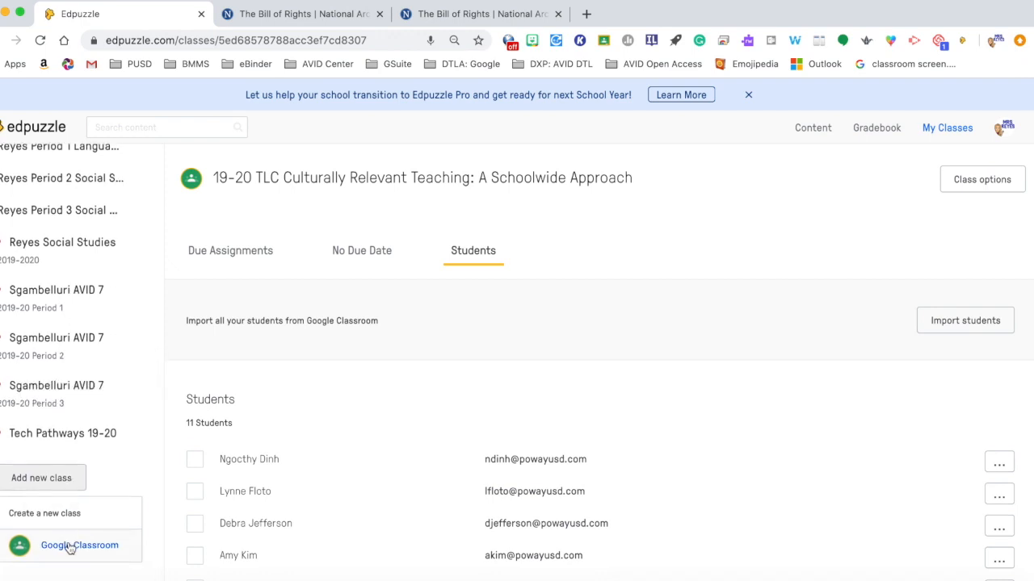
left_click(48, 513)
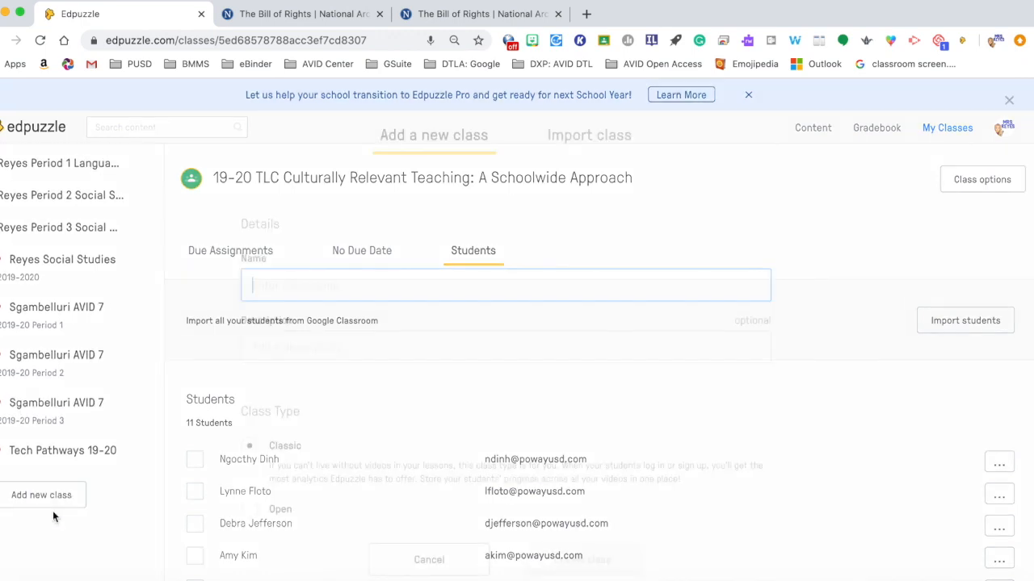
type("Reyes Period 5 AVID")
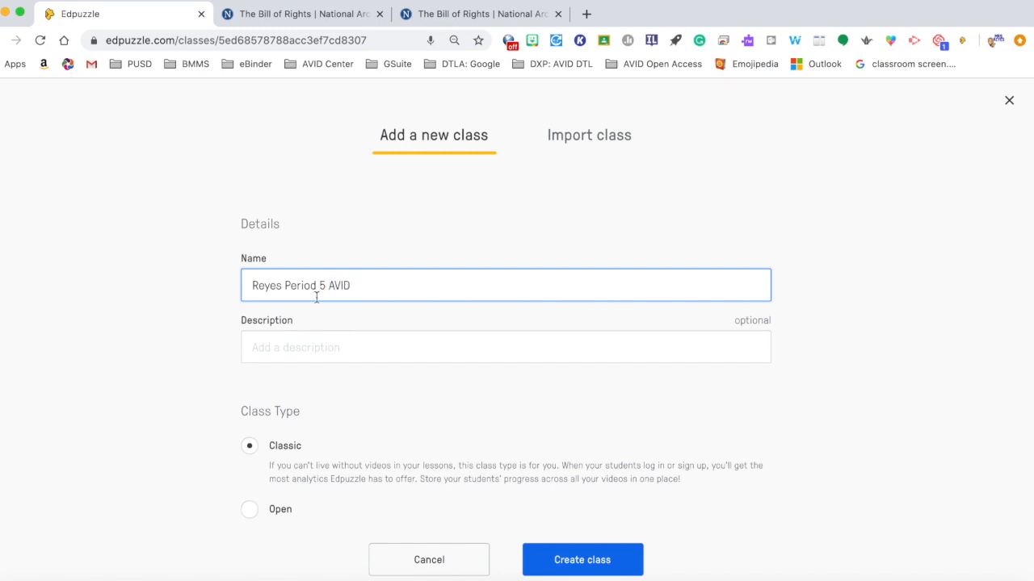
left_click(315, 349)
Step: Open the new class's student invitation details with its join code and link
scroll(316, 355, "down", 2)
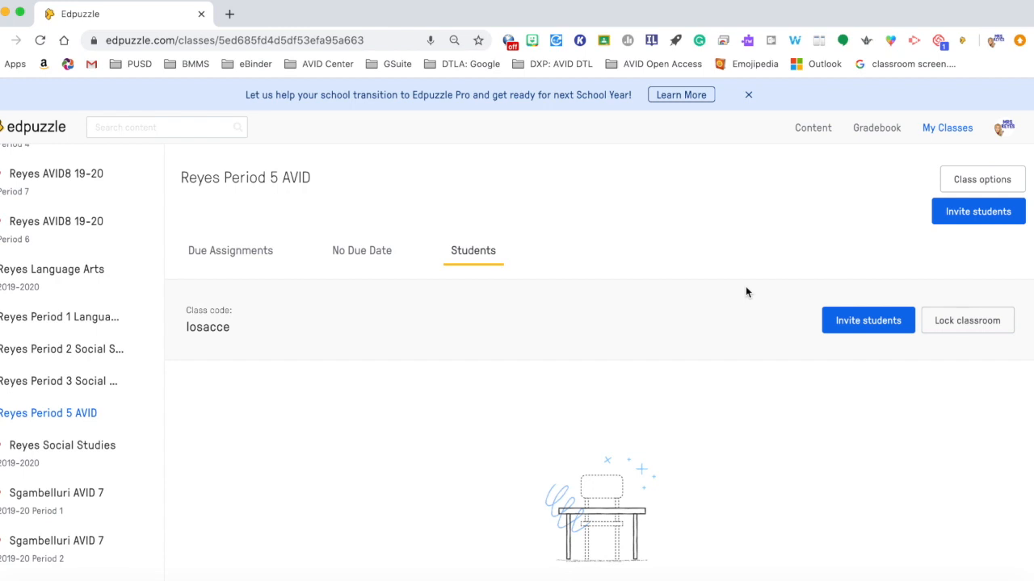
left_click(858, 323)
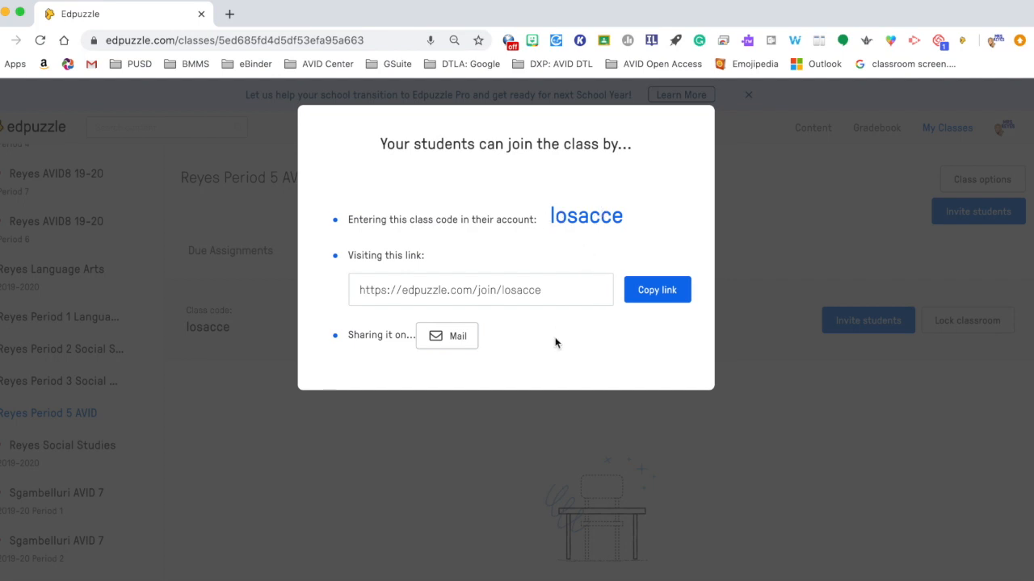
Step: Close the invitation details, then lock and unlock the class to see the effect on student joining
left_click(760, 432)
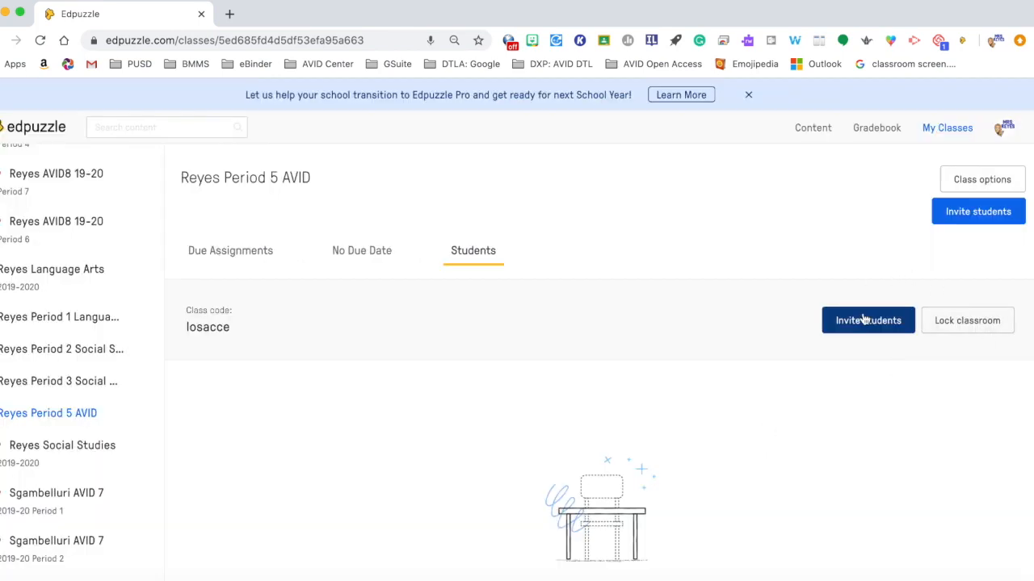
left_click(971, 322)
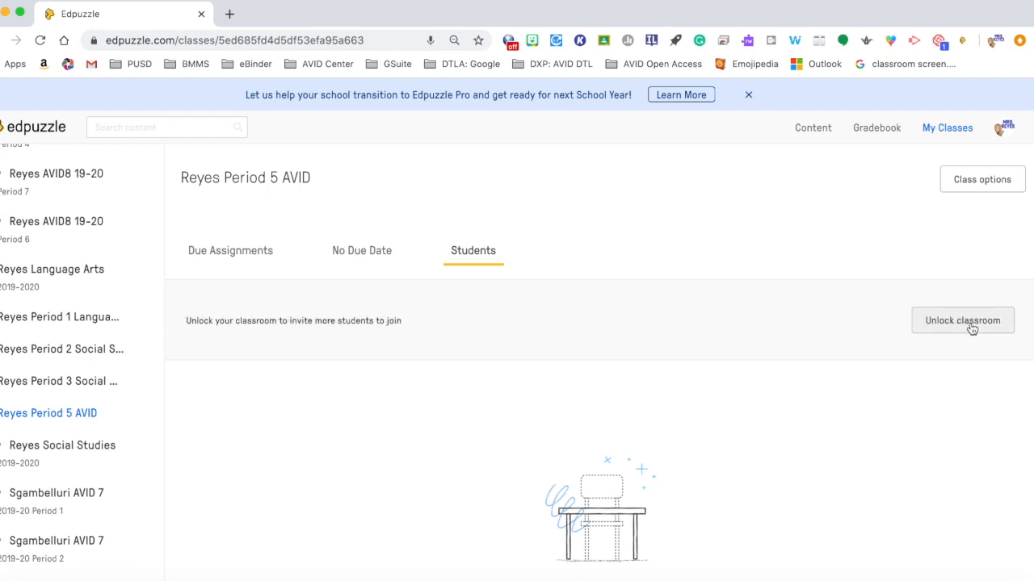
left_click(972, 325)
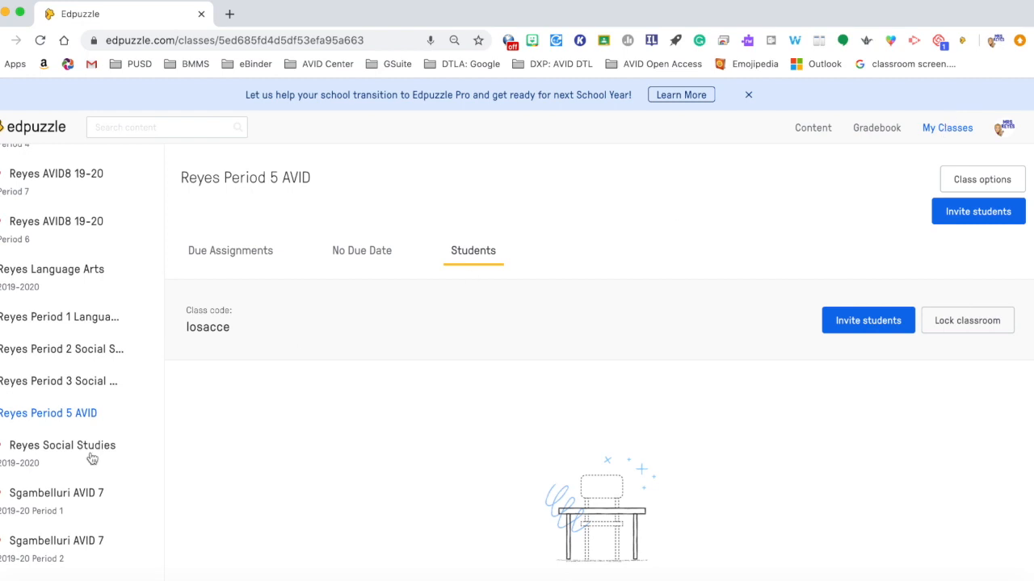
scroll(97, 412, "down", 5)
left_click(53, 494)
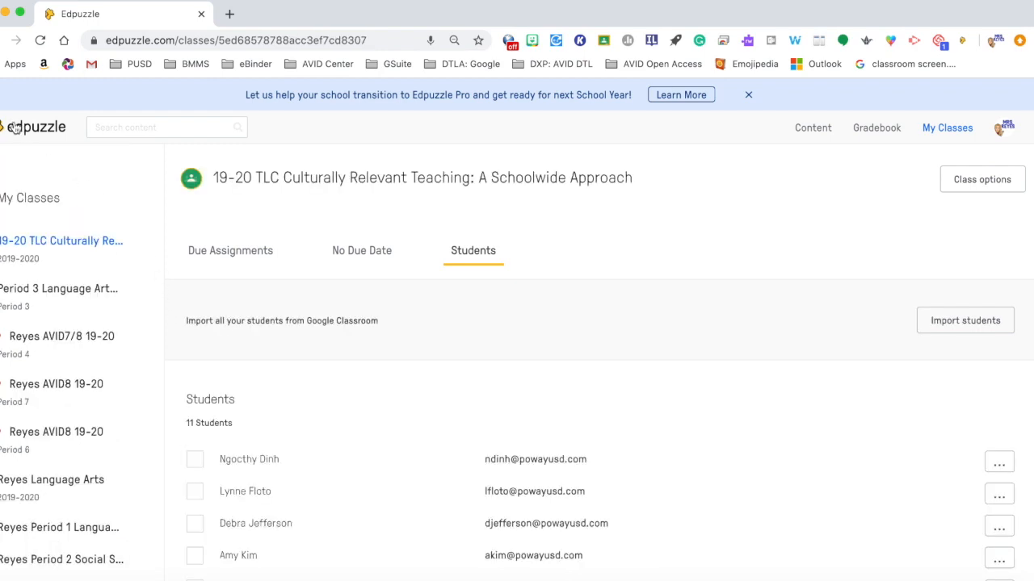
Step: Select the edited Bill of Rights video from the content home page and finish its editing
left_click(19, 128)
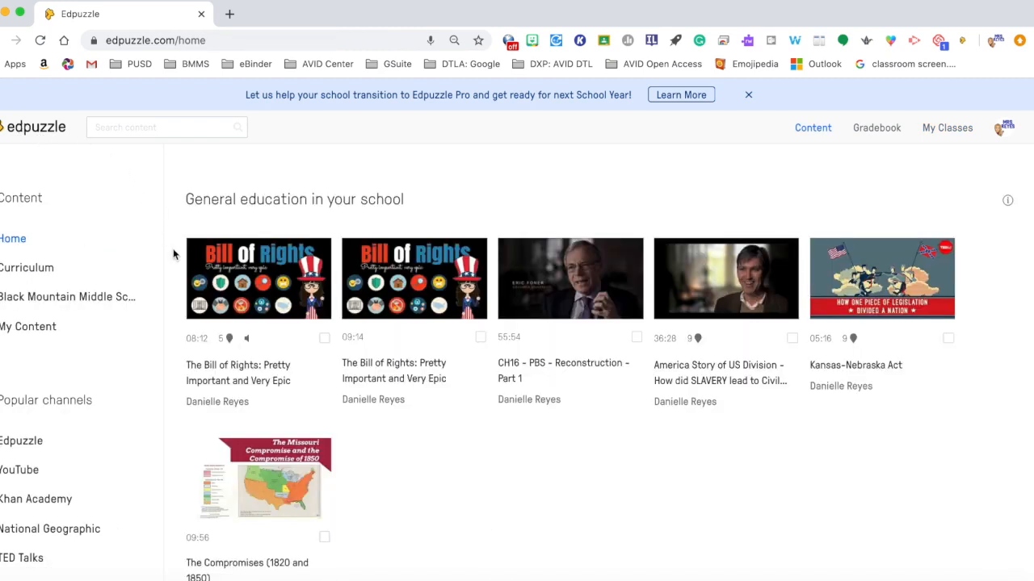
left_click(324, 338)
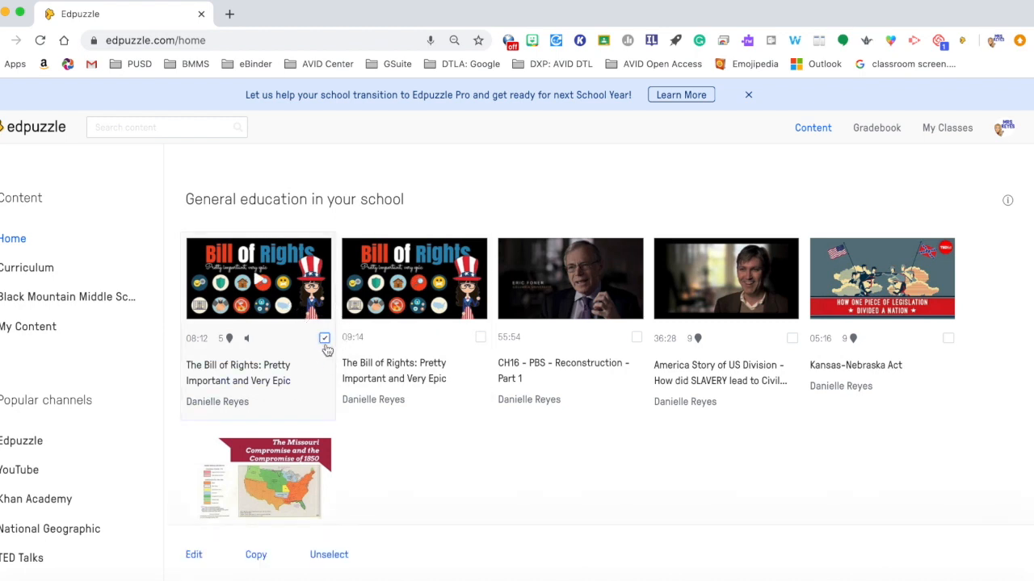
scroll(342, 422, "down", 3)
scroll(341, 424, "up", 2)
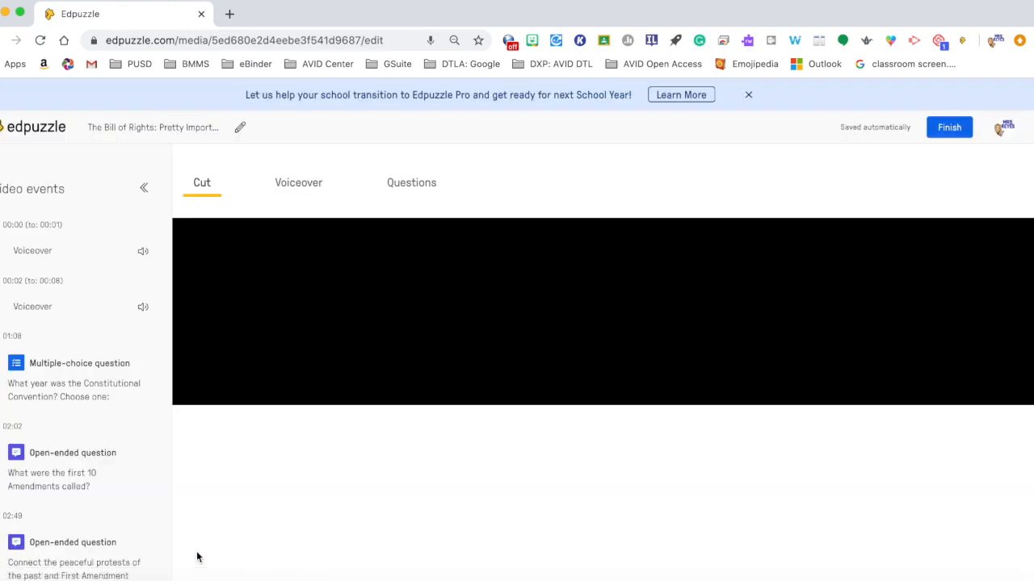
left_click(949, 130)
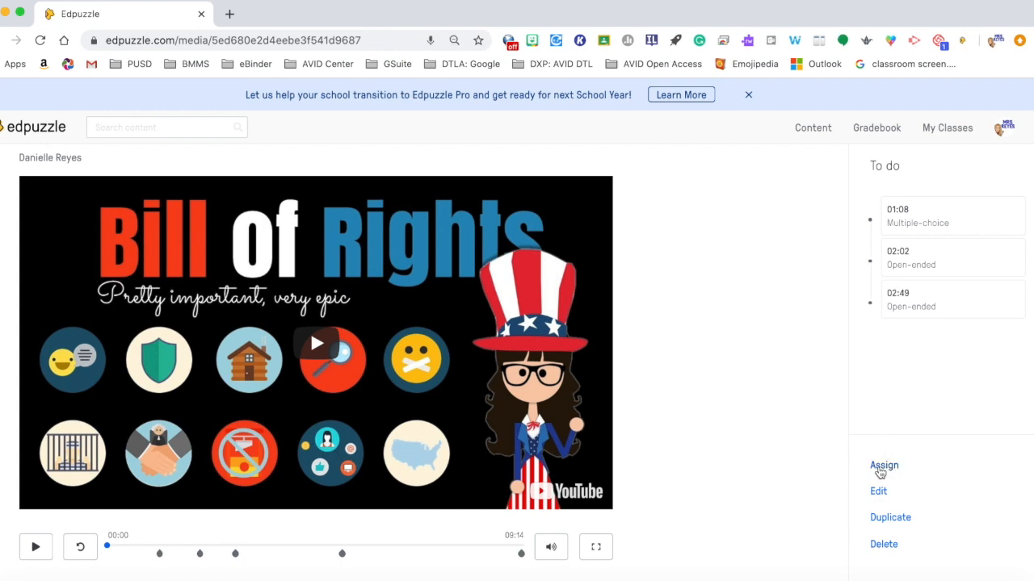
Step: Start assigning the video and select the 19-20 TLC Culturally Relevant Teaching class
left_click(881, 471)
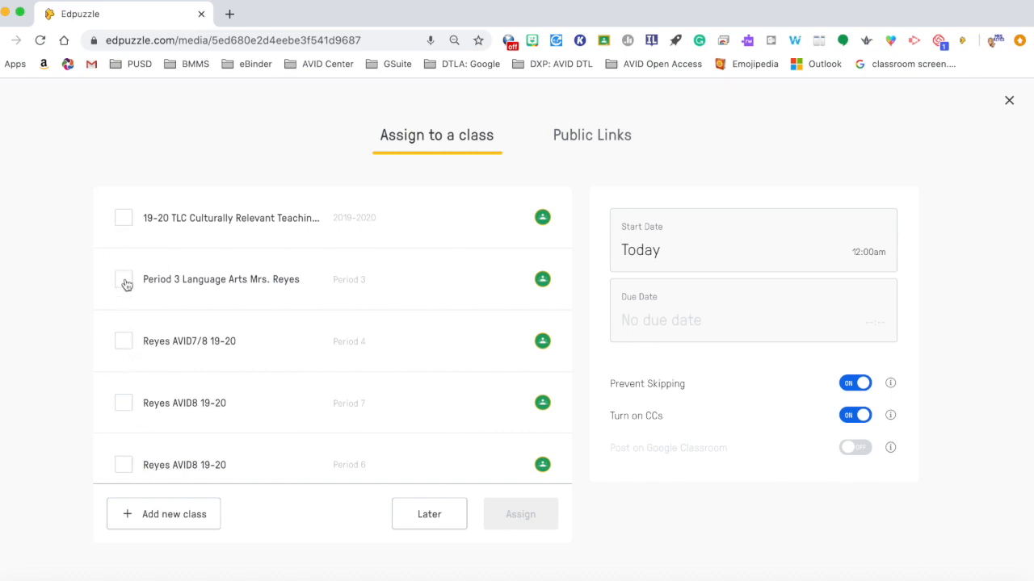
scroll(136, 417, "down", 3)
scroll(137, 418, "down", 2)
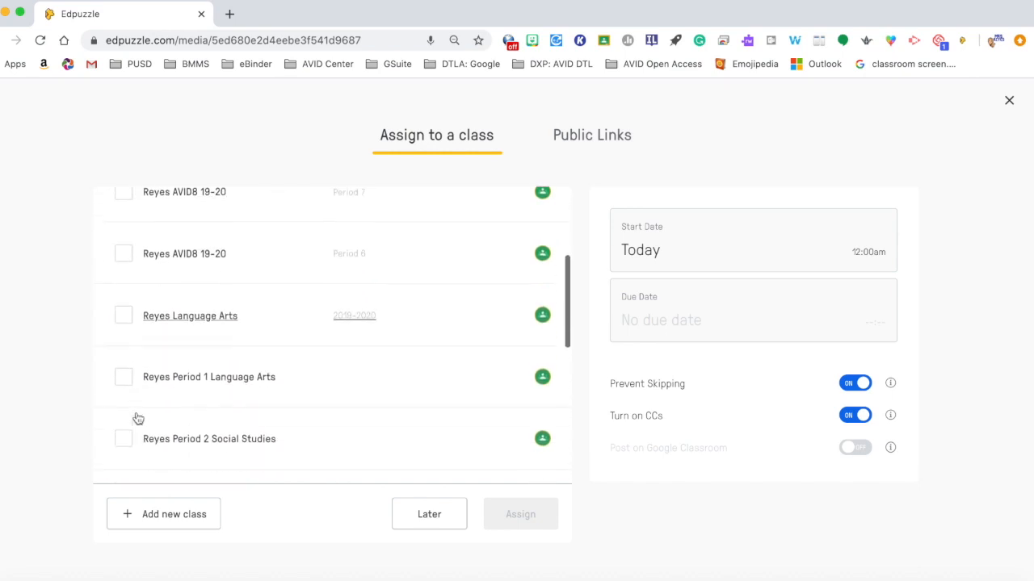
scroll(128, 260, "up", 4)
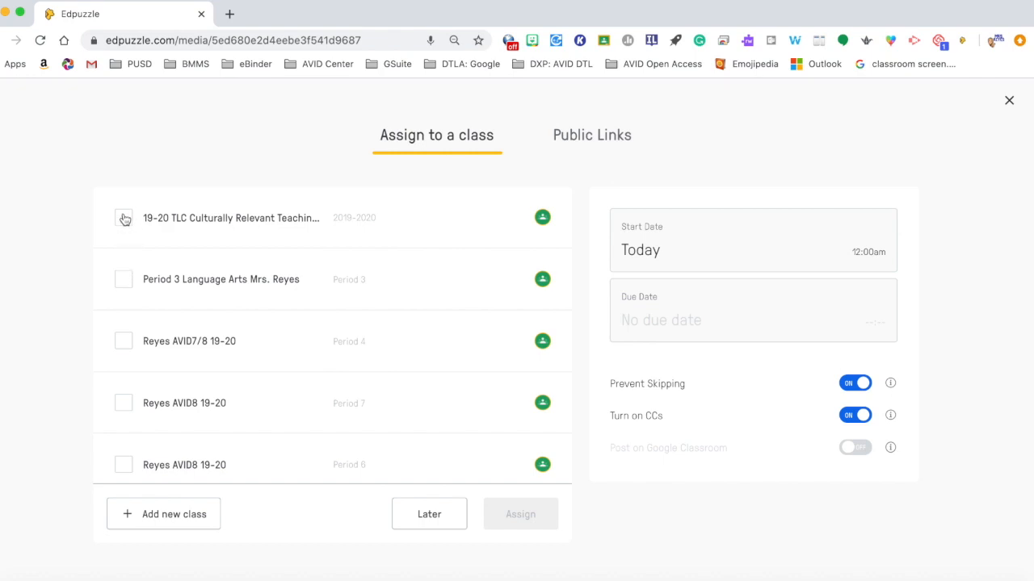
left_click(124, 218)
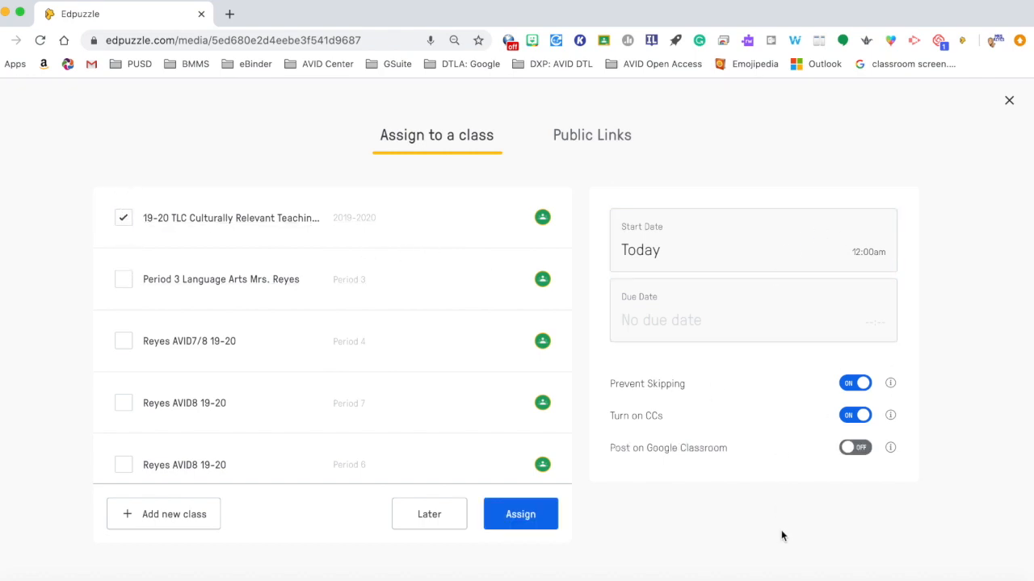
Step: Set the assignment's start date to June 3 and its due date to June 5 at 11:59 pm
left_click(638, 259)
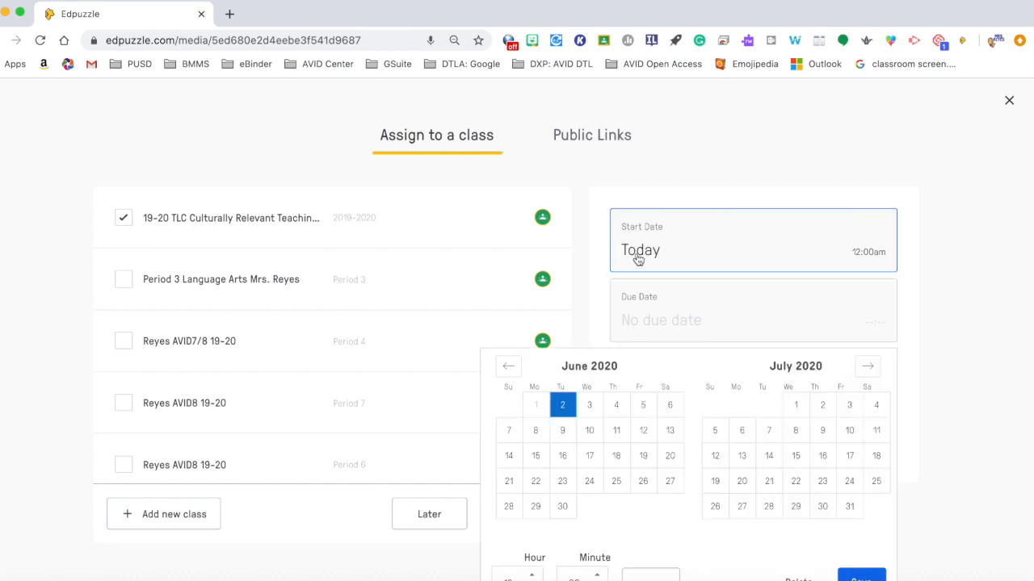
scroll(642, 269, "down", 1)
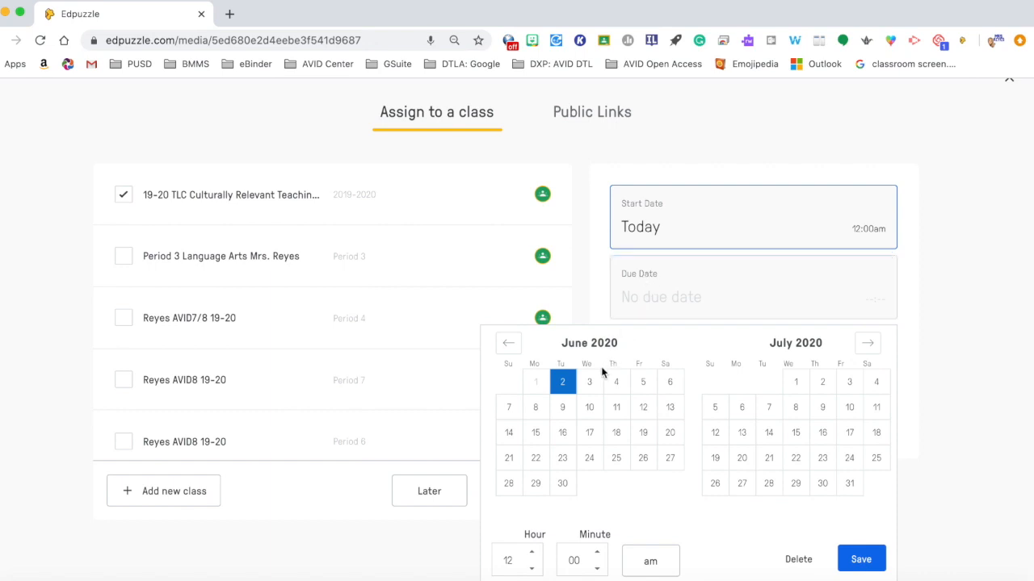
left_click(588, 385)
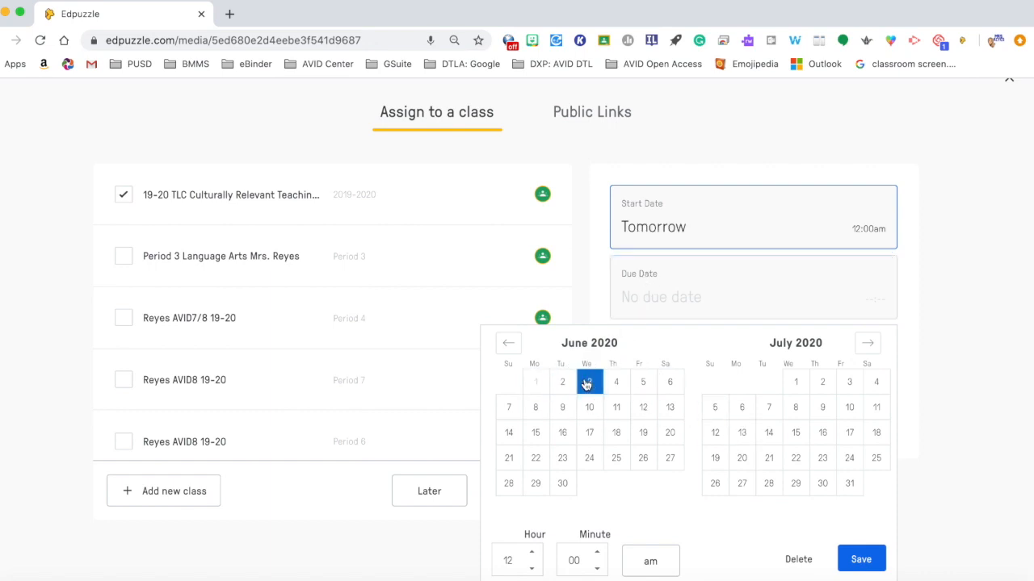
left_click(858, 557)
left_click(704, 306)
scroll(620, 439, "down", 1)
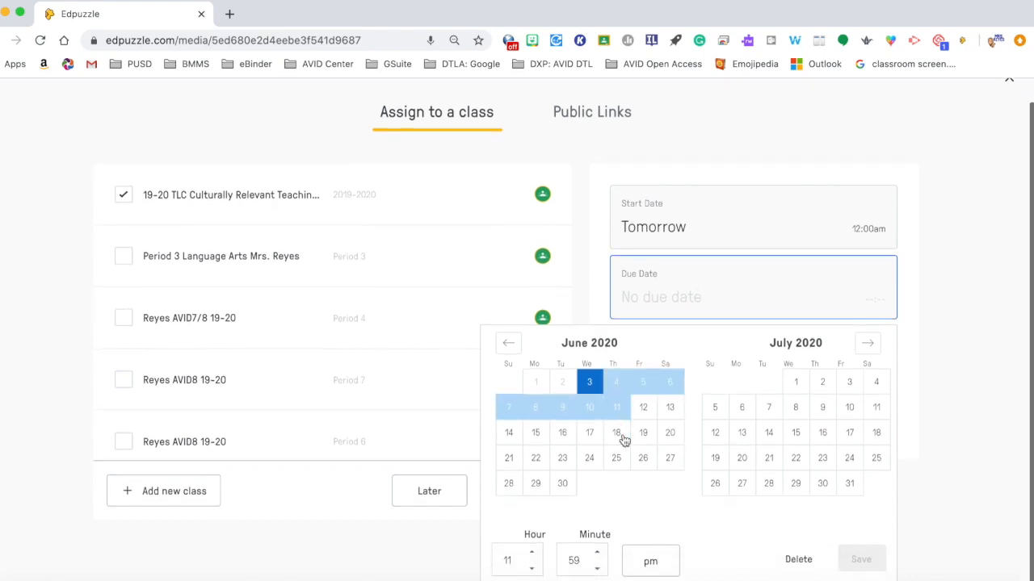
left_click(643, 383)
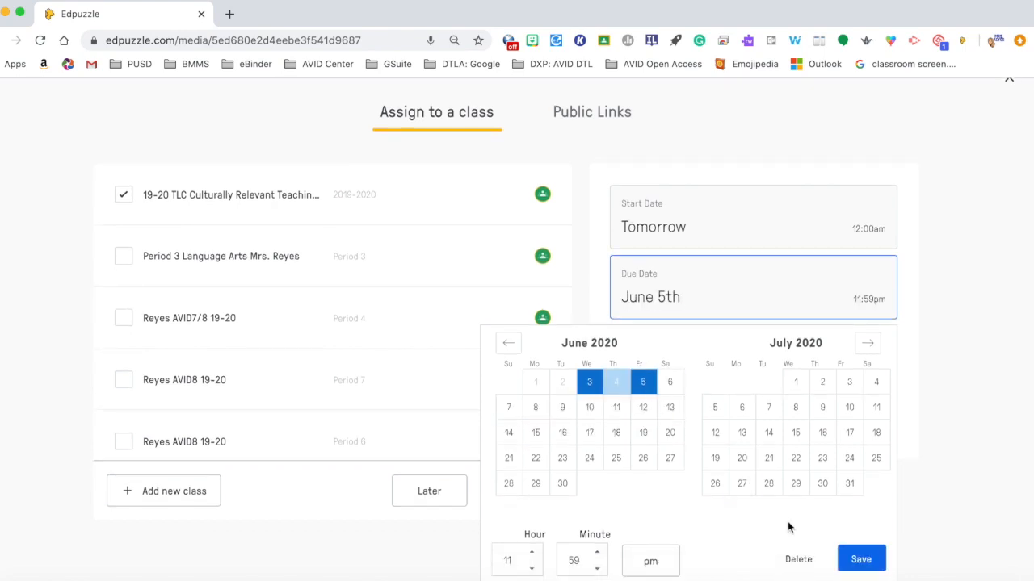
left_click(861, 559)
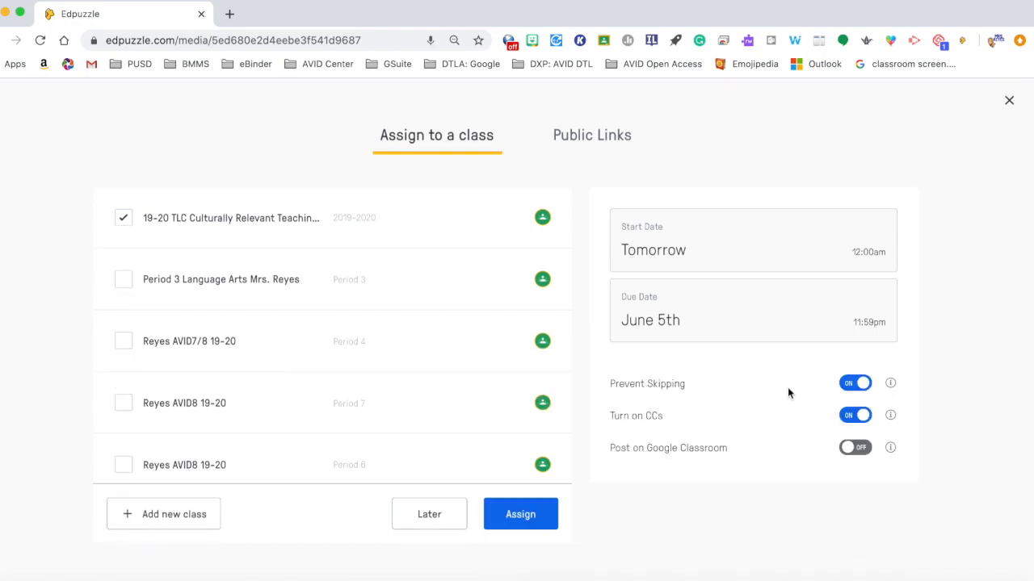
Step: Try toggling the Prevent Skipping and Post on Google Classroom switches
left_click(849, 386)
left_click(866, 389)
left_click(862, 450)
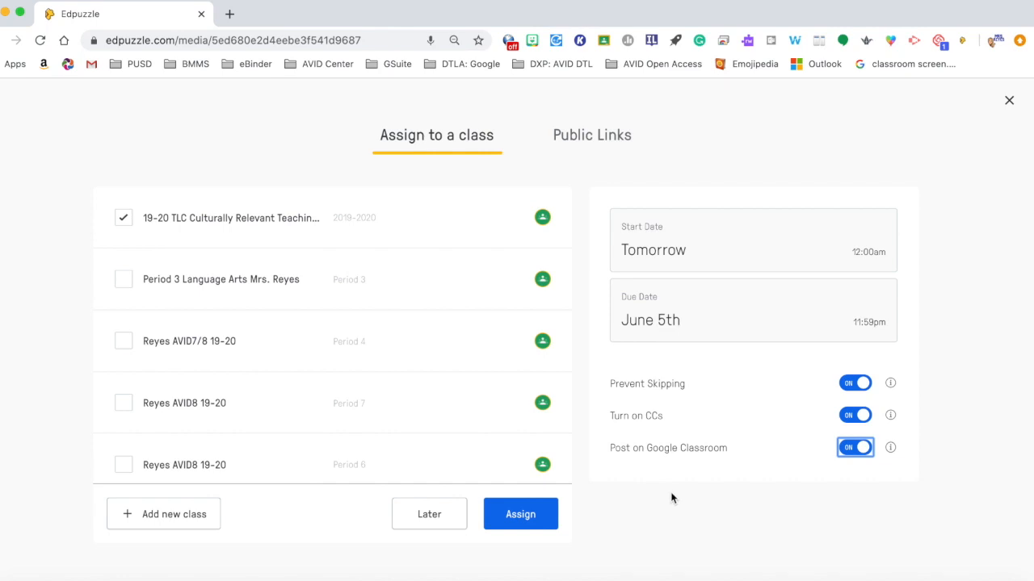
left_click(851, 450)
Step: Assign the video to the selected class and review the assignment's student list
left_click(522, 518)
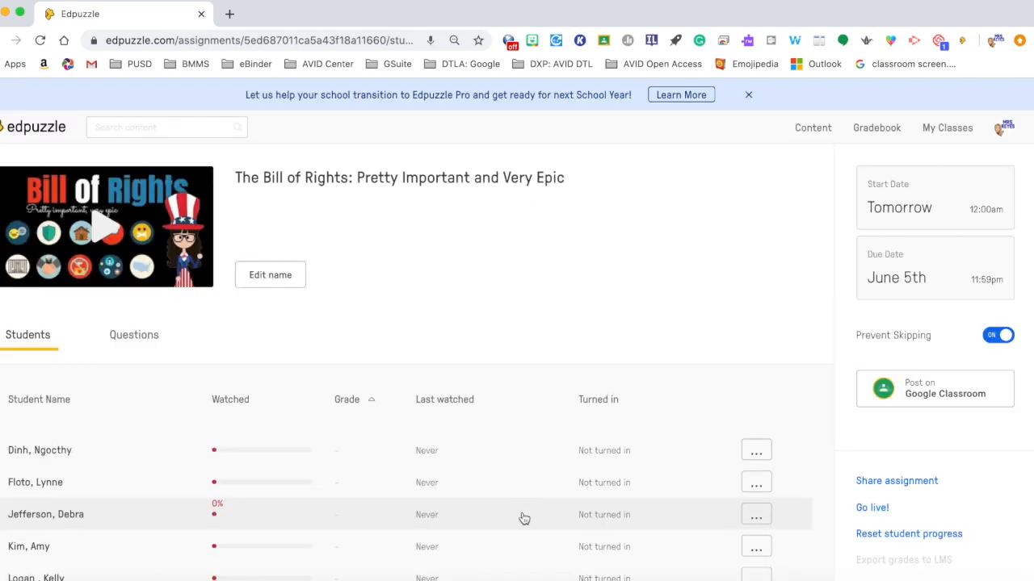
scroll(424, 436, "down", 3)
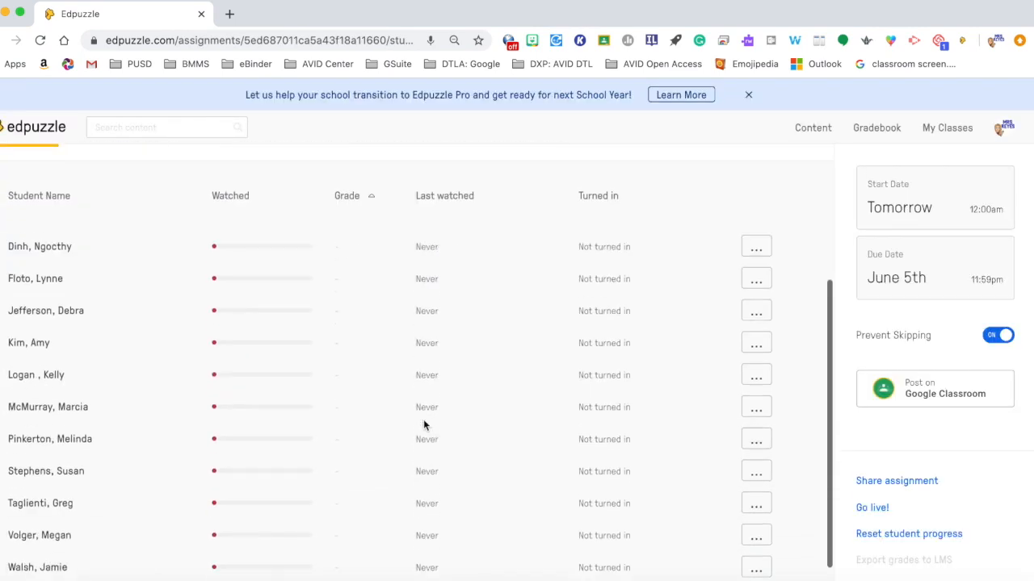
scroll(423, 426, "up", 3)
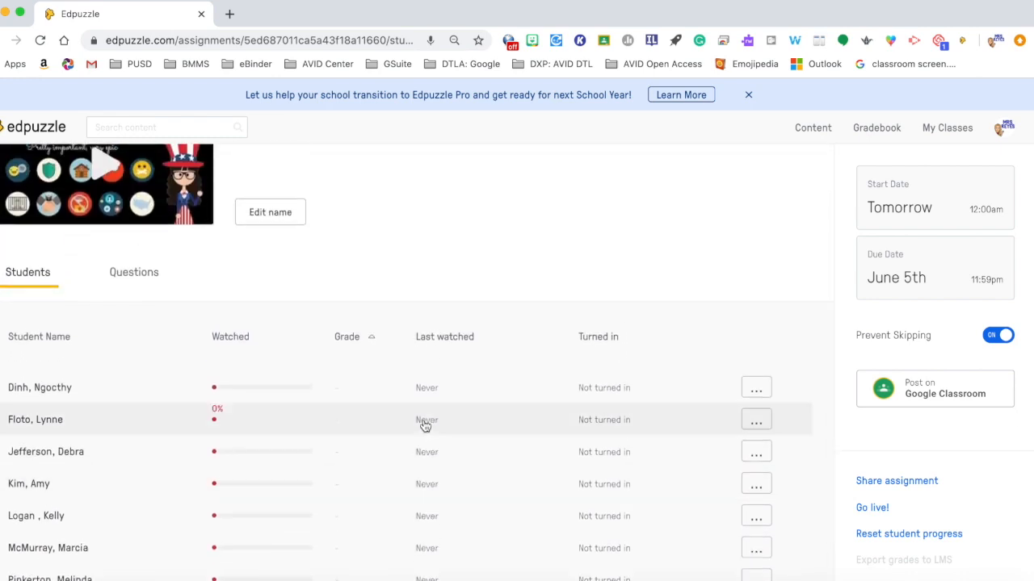
scroll(425, 427, "down", 4)
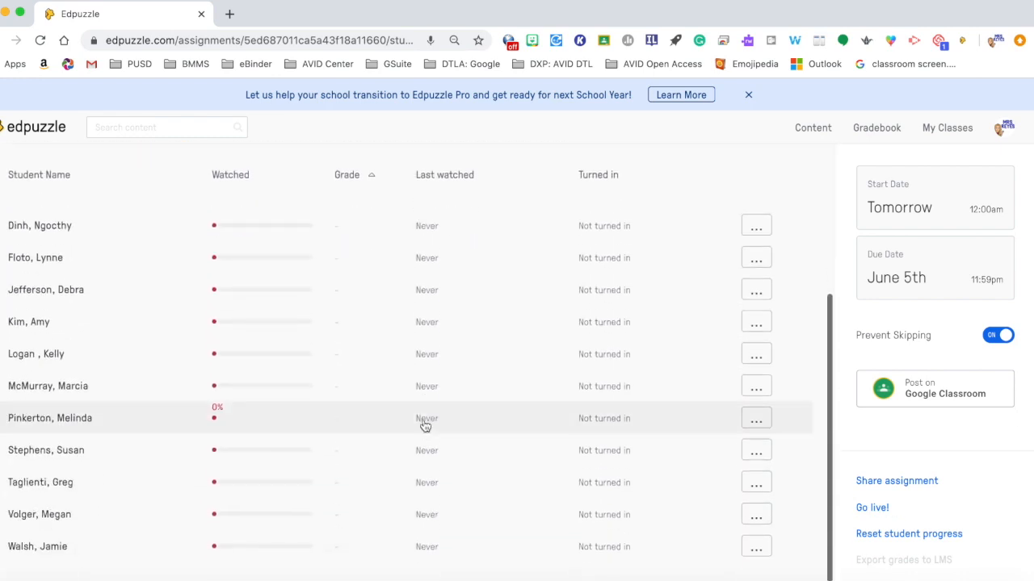
scroll(737, 430, "up", 1)
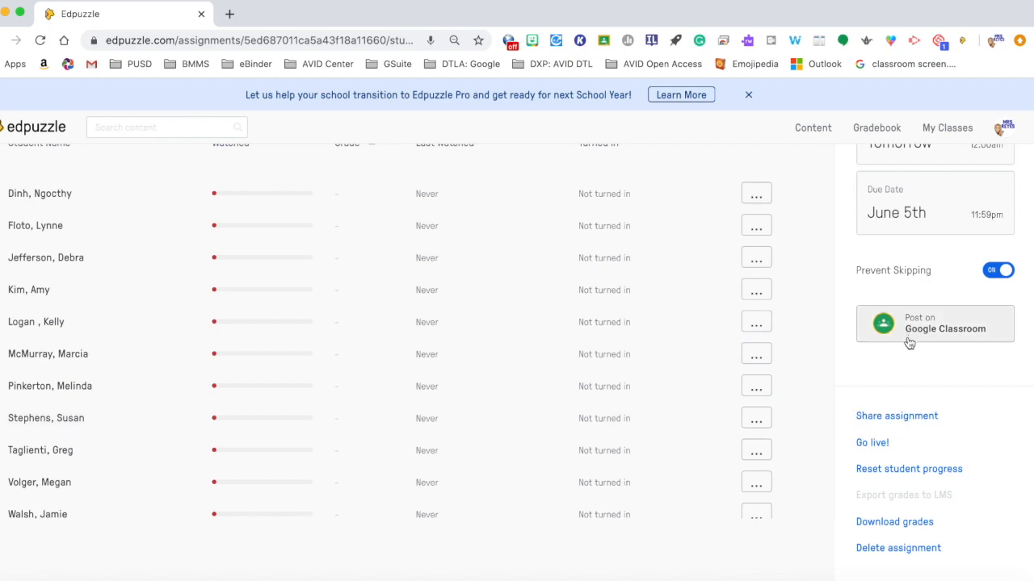
Step: View the assignment's share link and embed code, then reopen the assignment and post it on Google Classroom
left_click(886, 417)
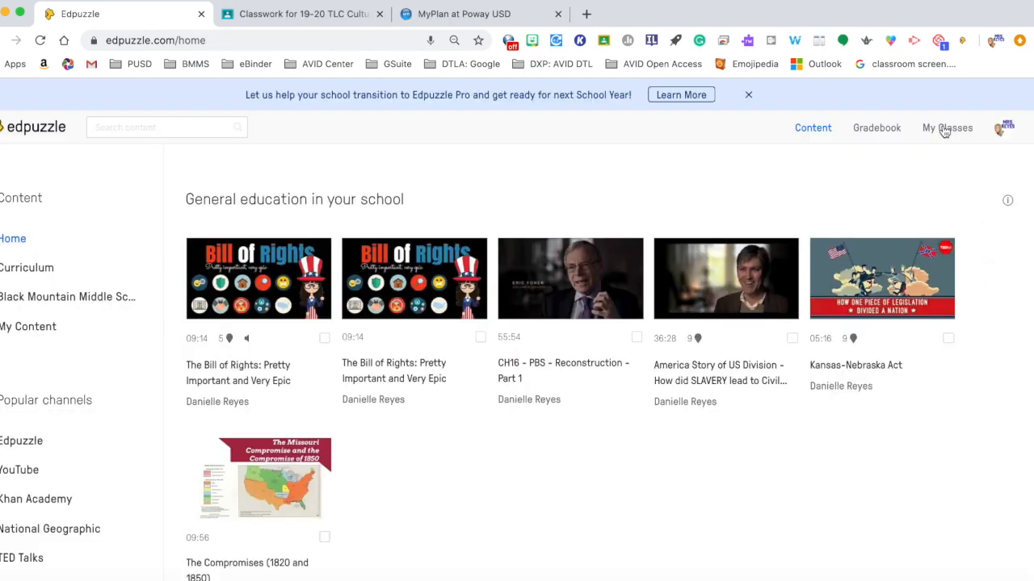
left_click(944, 129)
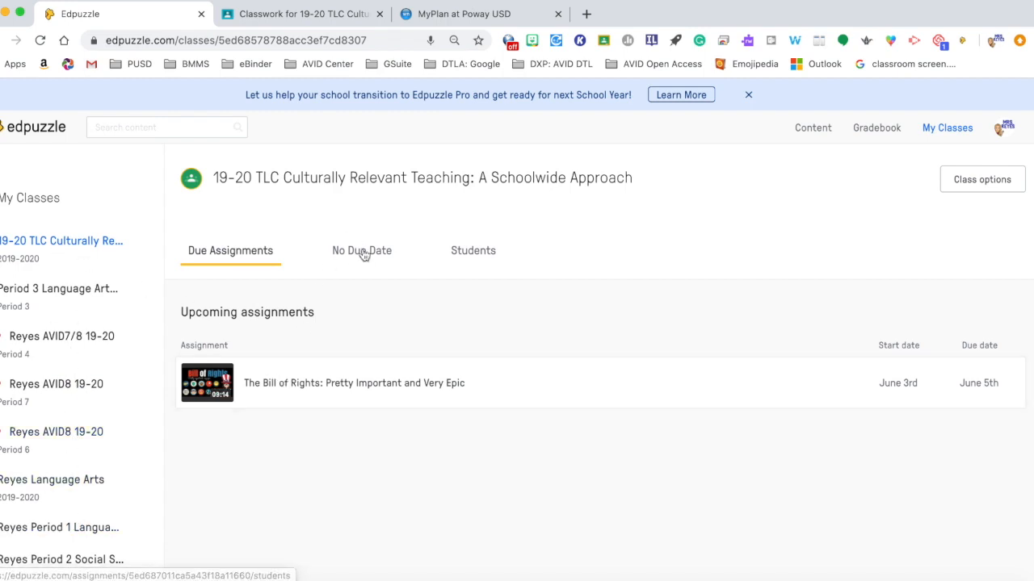
left_click(299, 387)
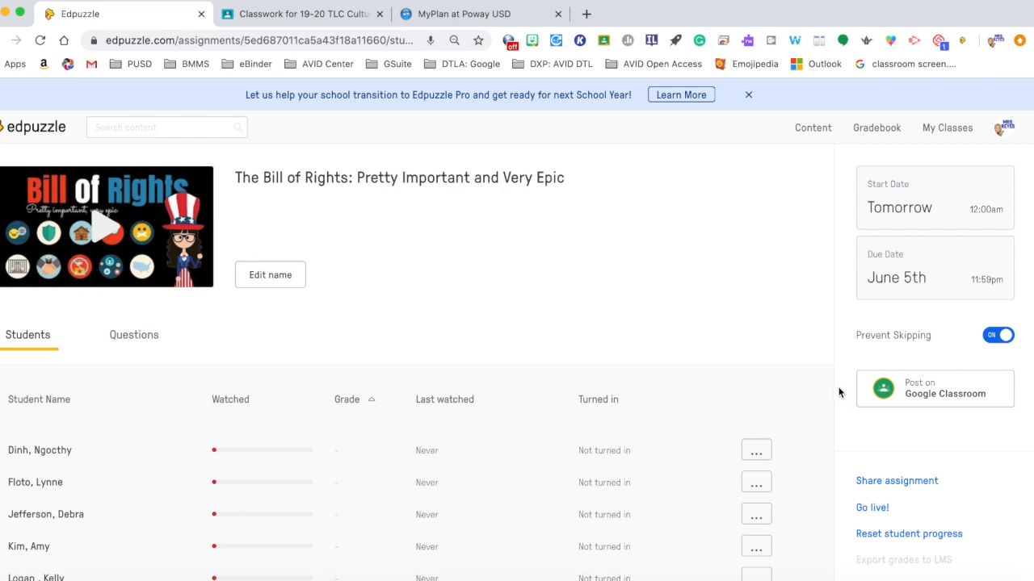
left_click(923, 391)
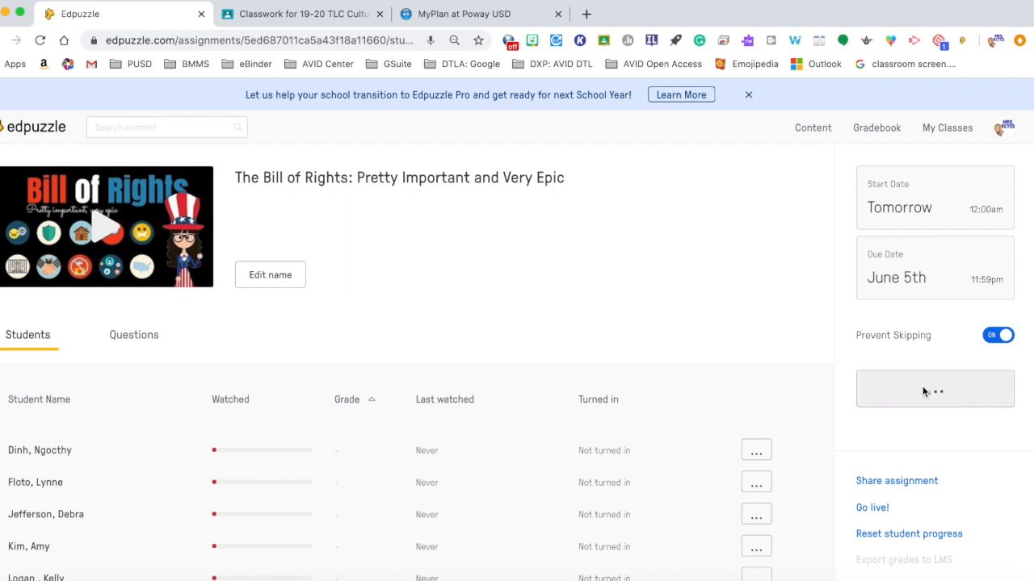
Step: Switch to the class's Google Classroom tab and reload it to check the scheduled Edpuzzle post
left_click(307, 18)
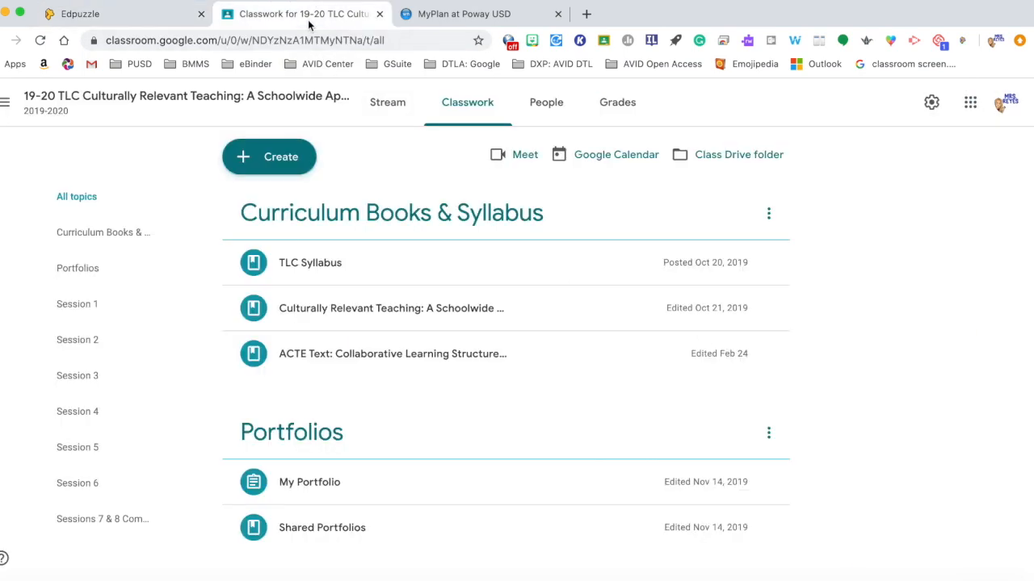
left_click(37, 44)
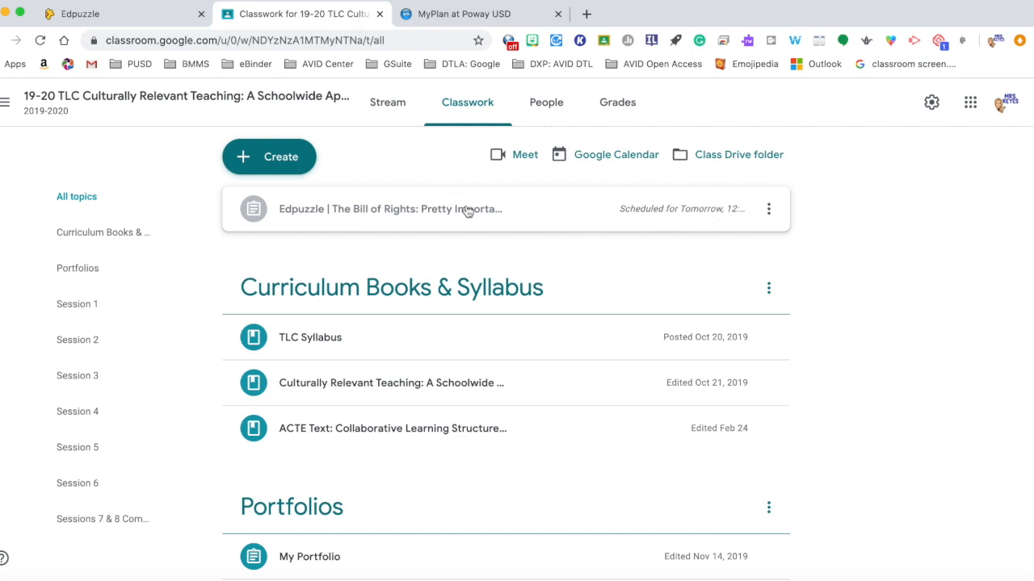
left_click(146, 16)
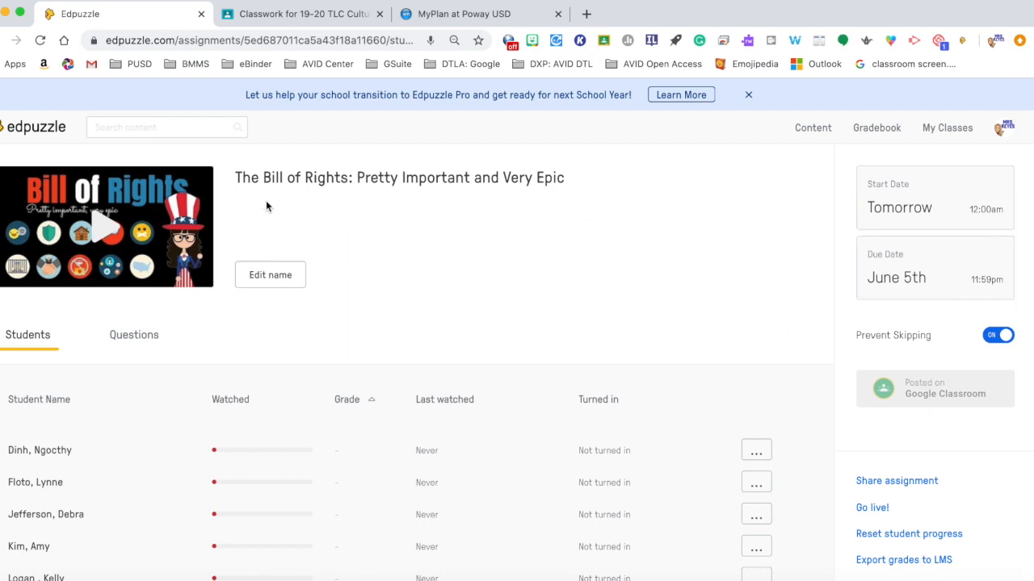
left_click(300, 14)
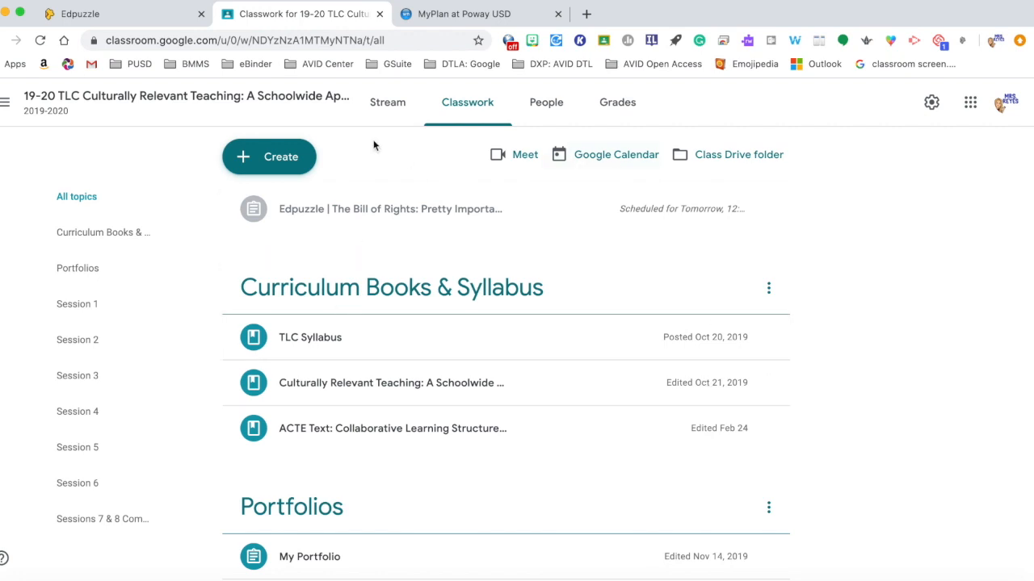
Step: Open the scheduled Edpuzzle post's details in Google Classroom, then close that tab and return to Edpuzzle
left_click(770, 209)
left_click(735, 242)
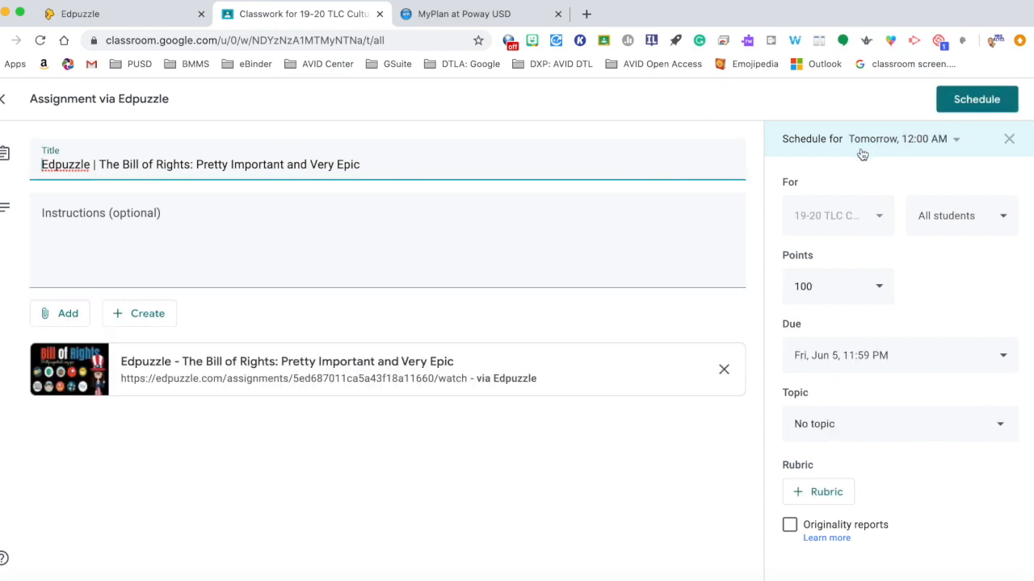
left_click(380, 14)
left_click(164, 19)
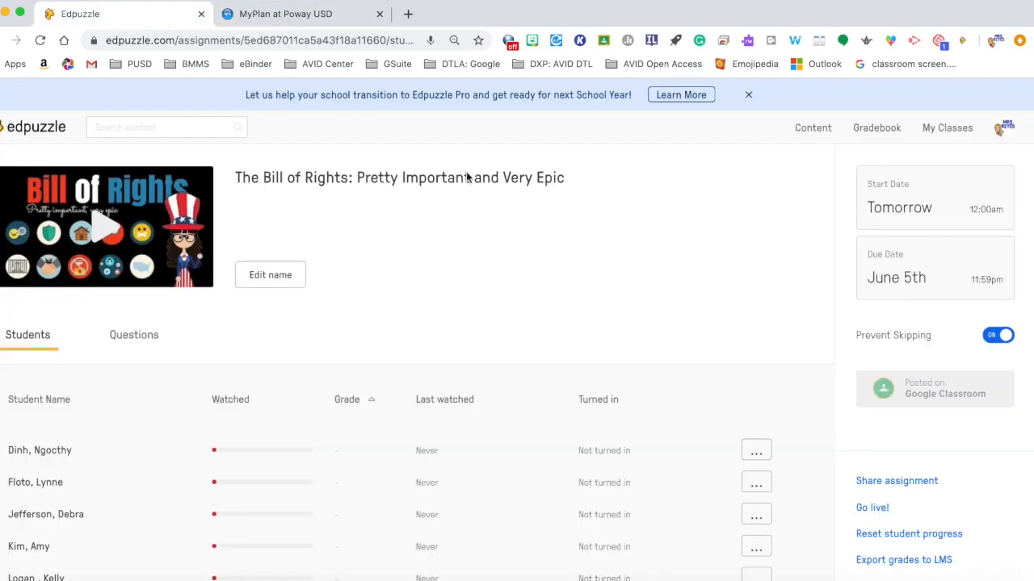
Step: Open the assignment's share options and copy the assignment link
scroll(792, 344, "down", 3)
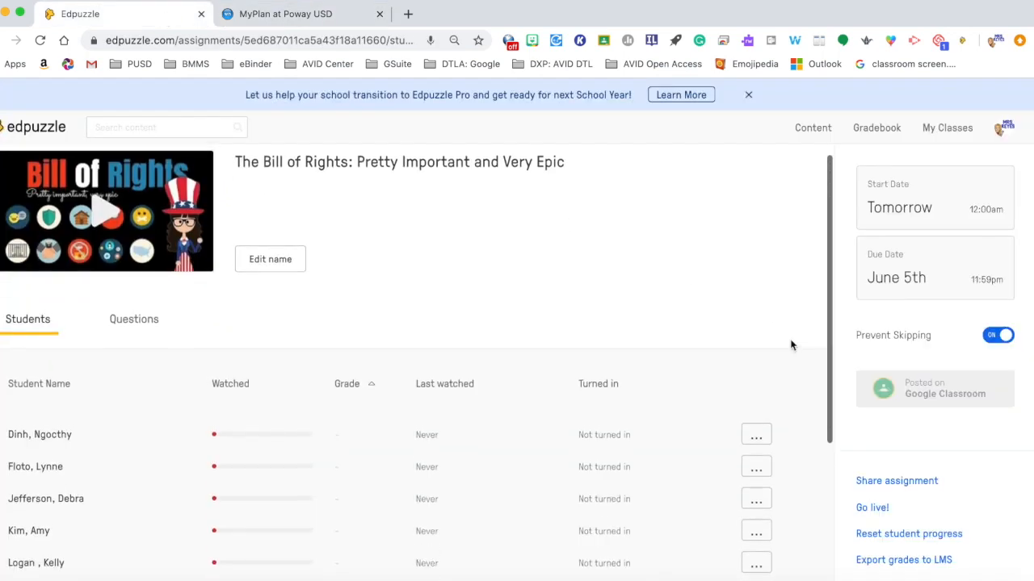
scroll(792, 345, "up", 3)
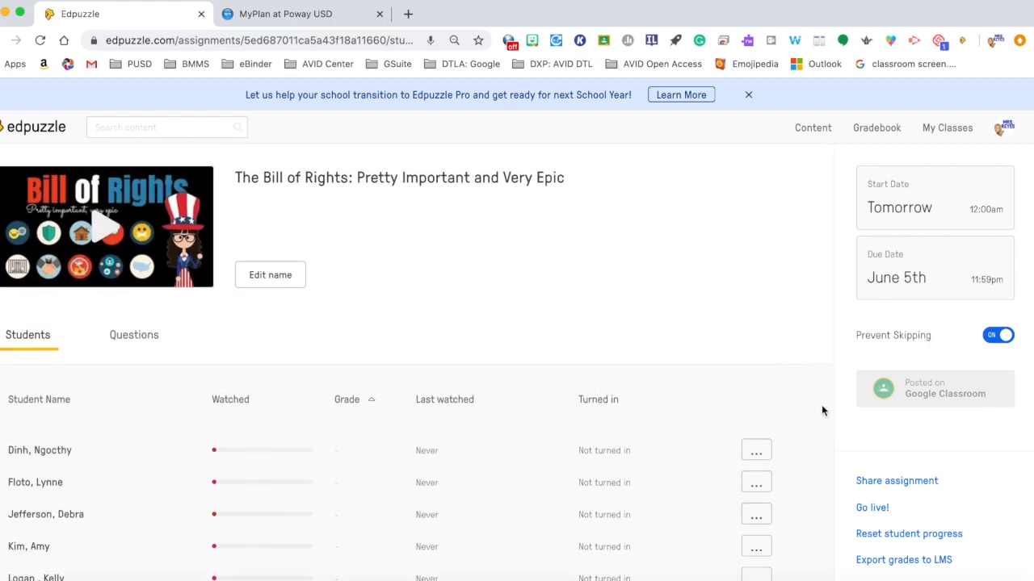
scroll(897, 451, "down", 1)
scroll(897, 450, "down", 1)
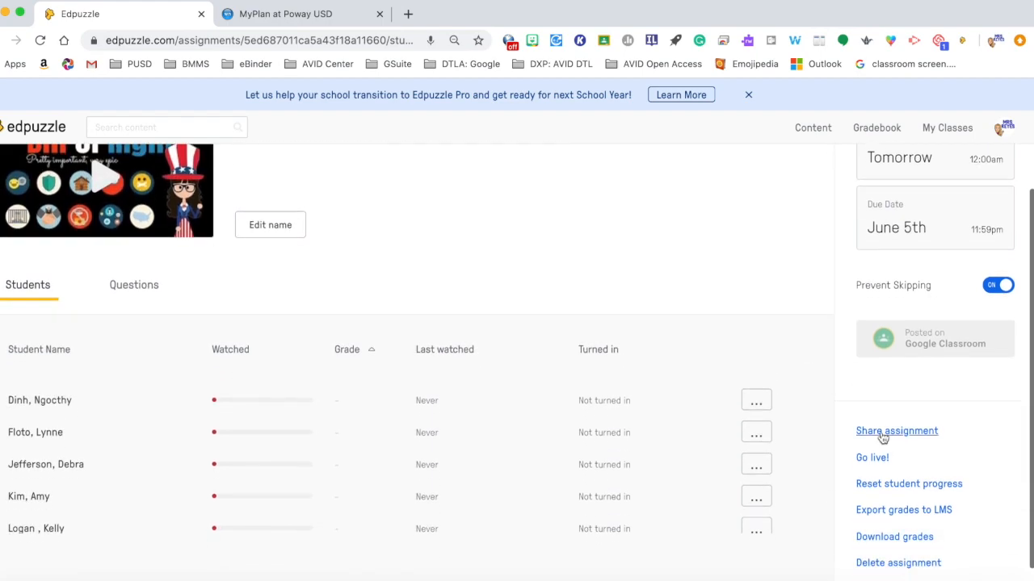
left_click(883, 433)
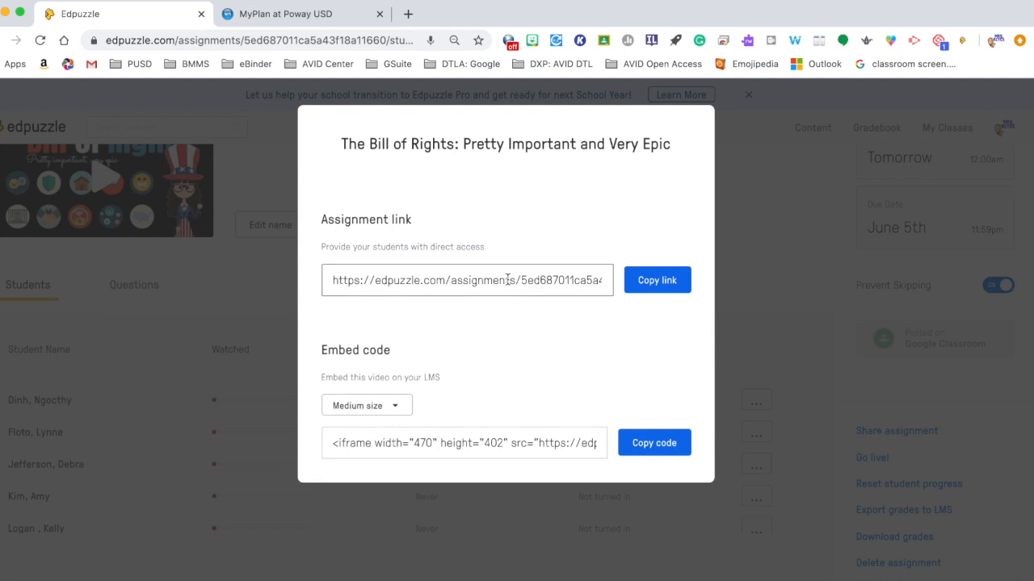
left_click(646, 282)
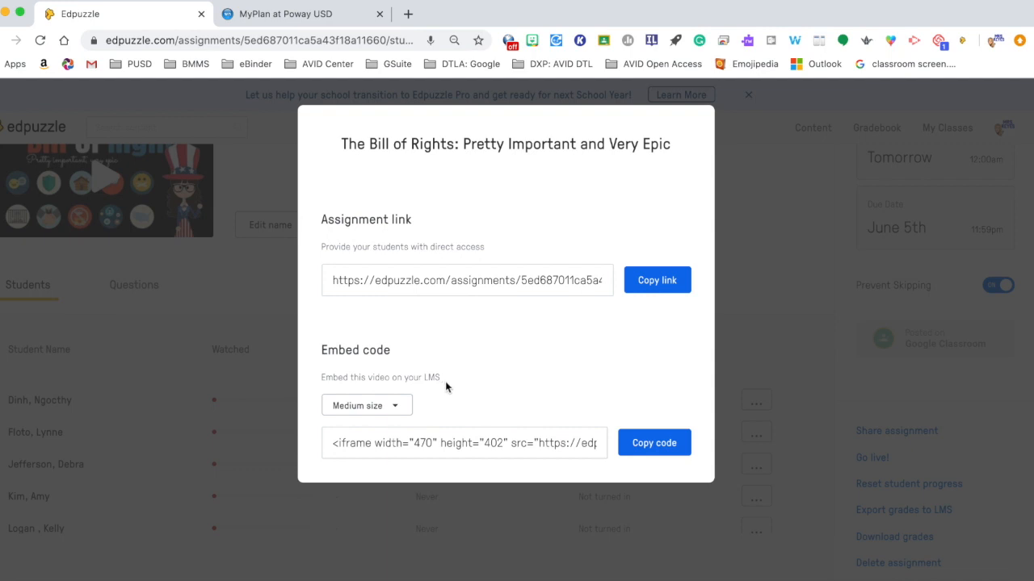
Step: Switch the embed code size to Large size and copy the embed code
left_click(404, 412)
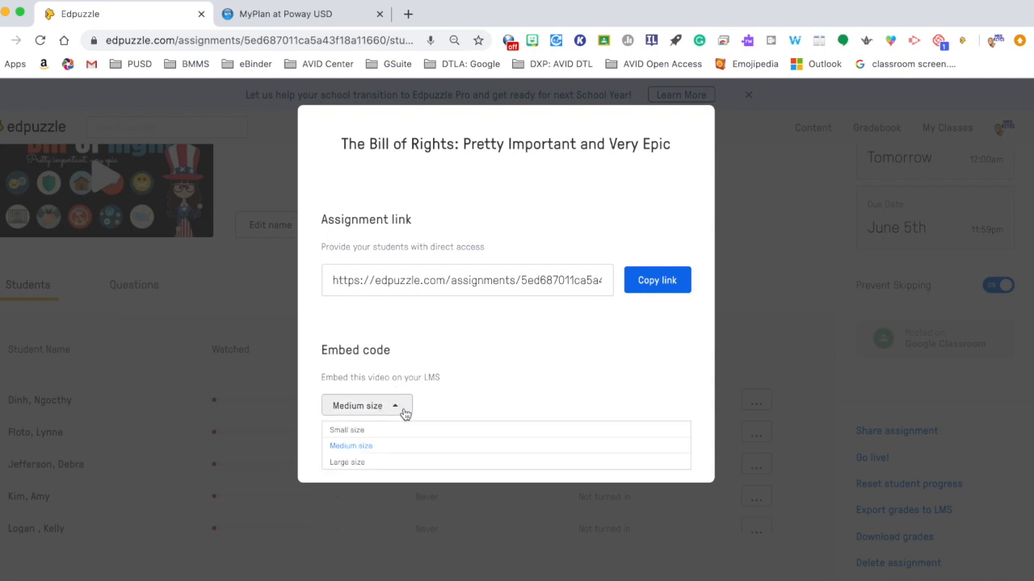
left_click(371, 460)
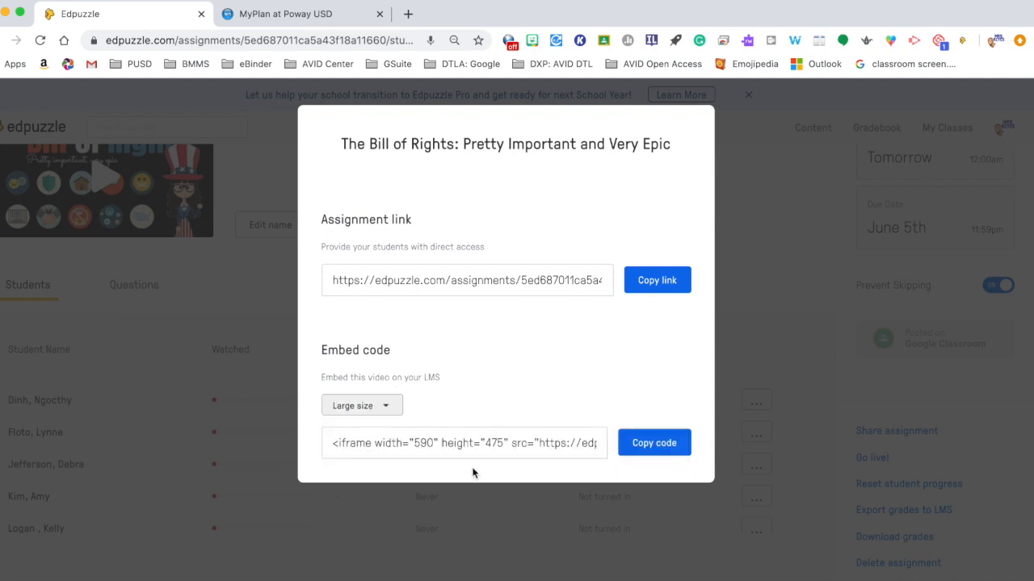
left_click(664, 445)
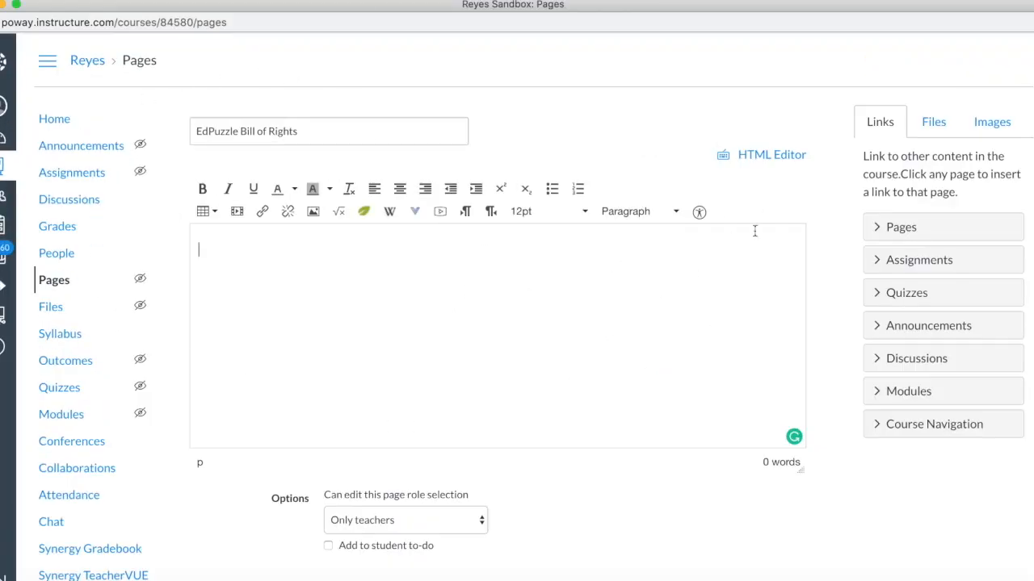
Step: Paste the embed code into the EdPuzzle Bill of Rights Canvas page's HTML editor, then return to the rich content editor
left_click(759, 157)
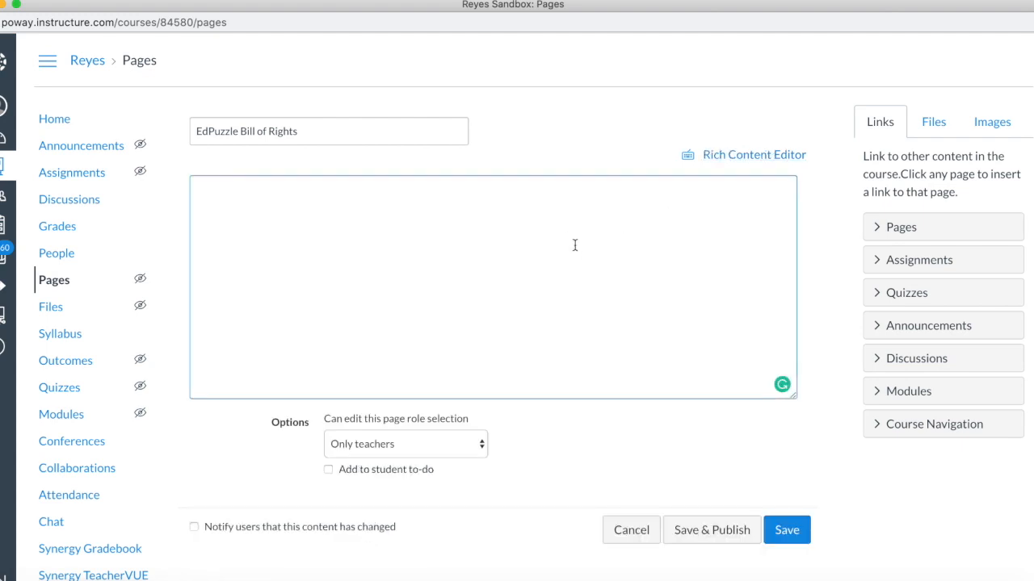
key("super+v")
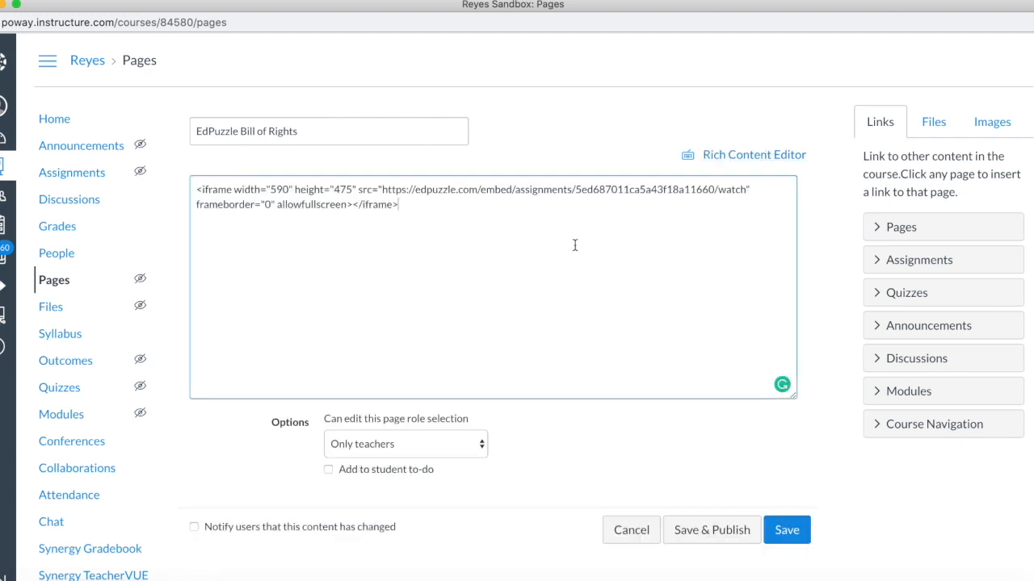
left_click(754, 155)
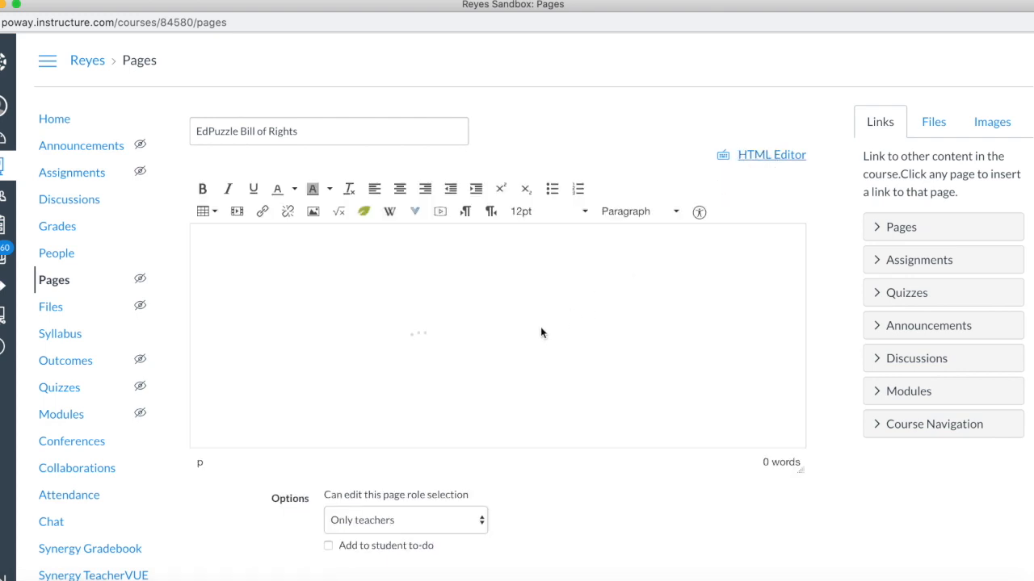
Step: Save the Canvas page with the embedded Edpuzzle video
scroll(512, 347, "down", 5)
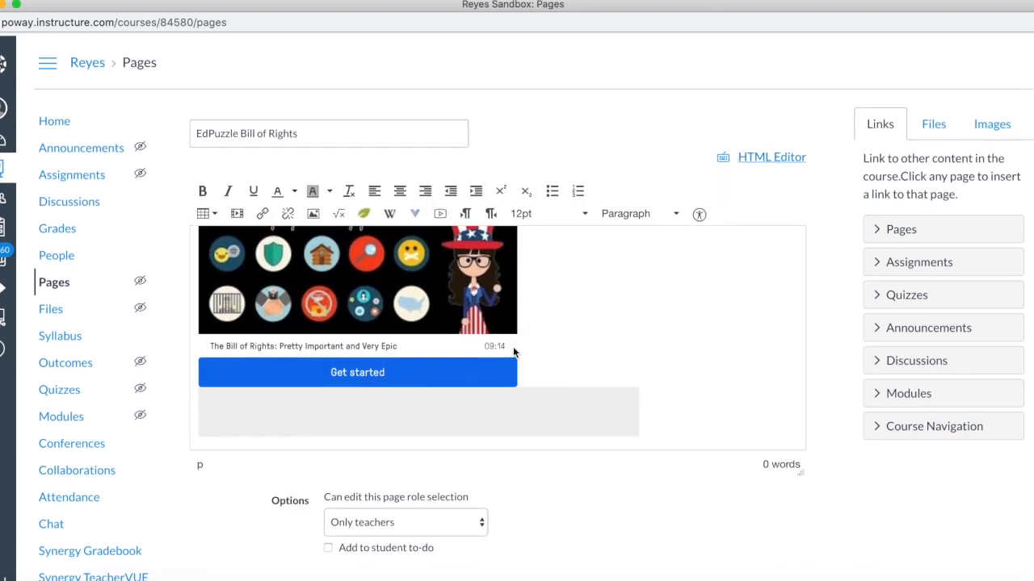
scroll(513, 347, "down", 2)
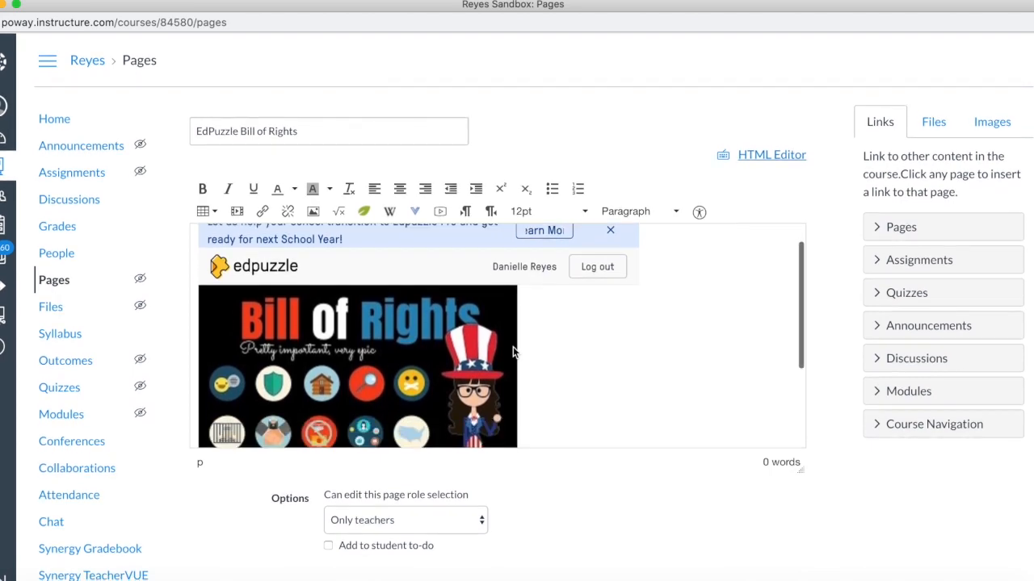
scroll(513, 346, "down", 4)
scroll(513, 346, "up", 5)
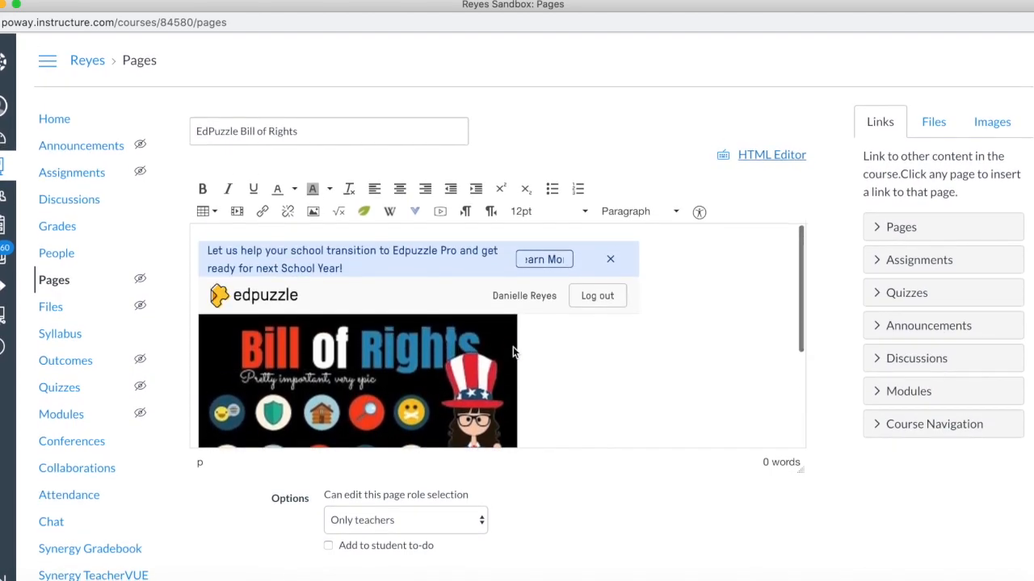
scroll(767, 468, "down", 3)
left_click(794, 433)
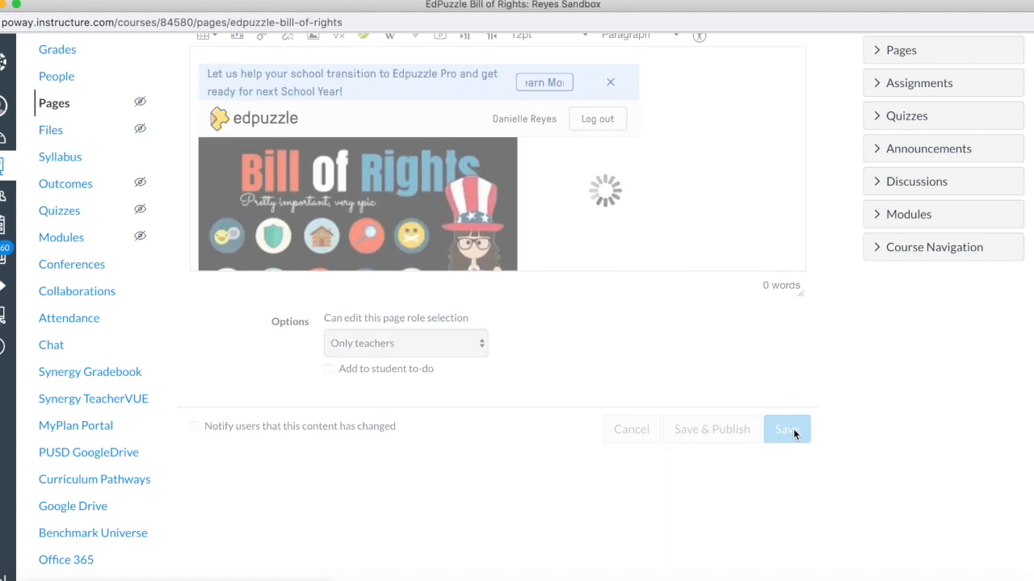
scroll(793, 434, "down", 2)
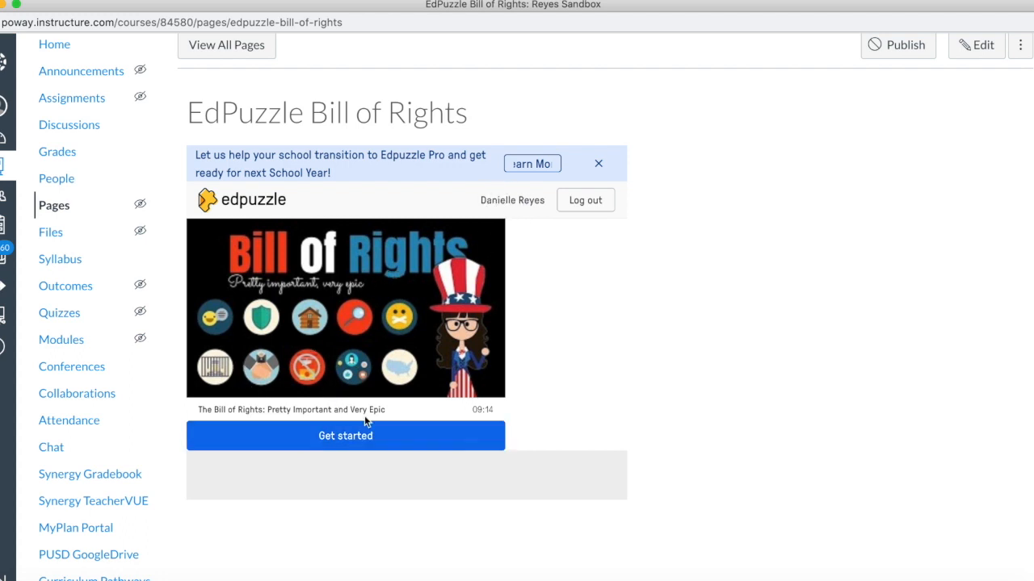
Step: Switch back to the Edpuzzle assignment and close the share dialog
scroll(364, 416, "down", 2)
key("ctrl+Up")
left_click(569, 478)
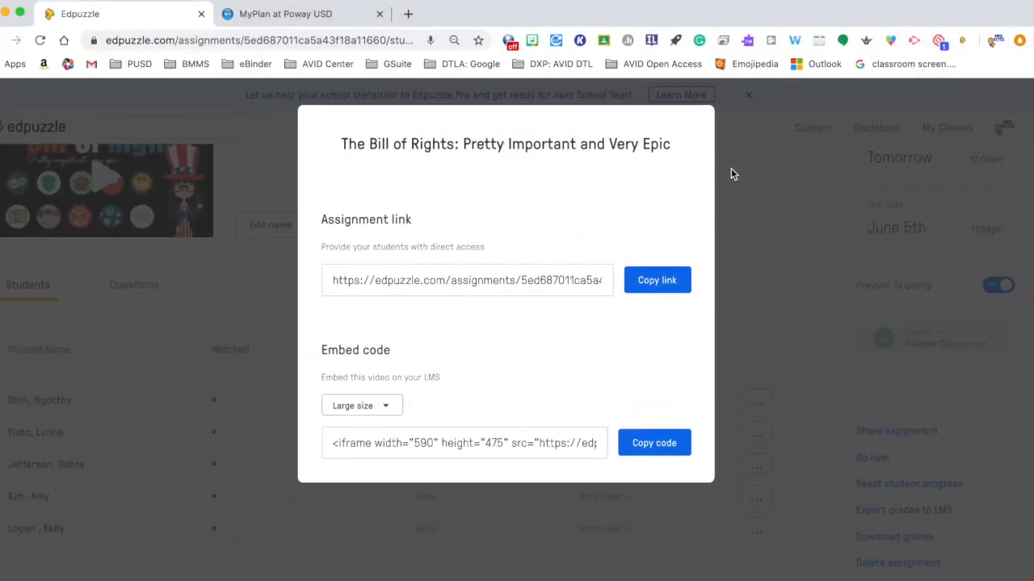
left_click(230, 124)
scroll(566, 283, "down", 1)
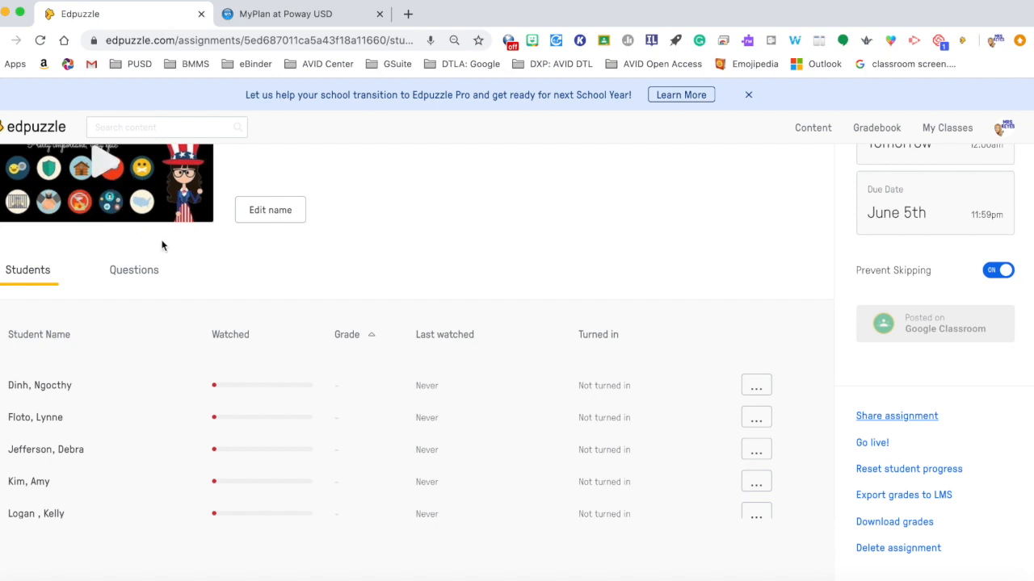
Step: Start a live session of the assignment and briefly play then pause its video
scroll(150, 254, "up", 2)
scroll(369, 331, "down", 1)
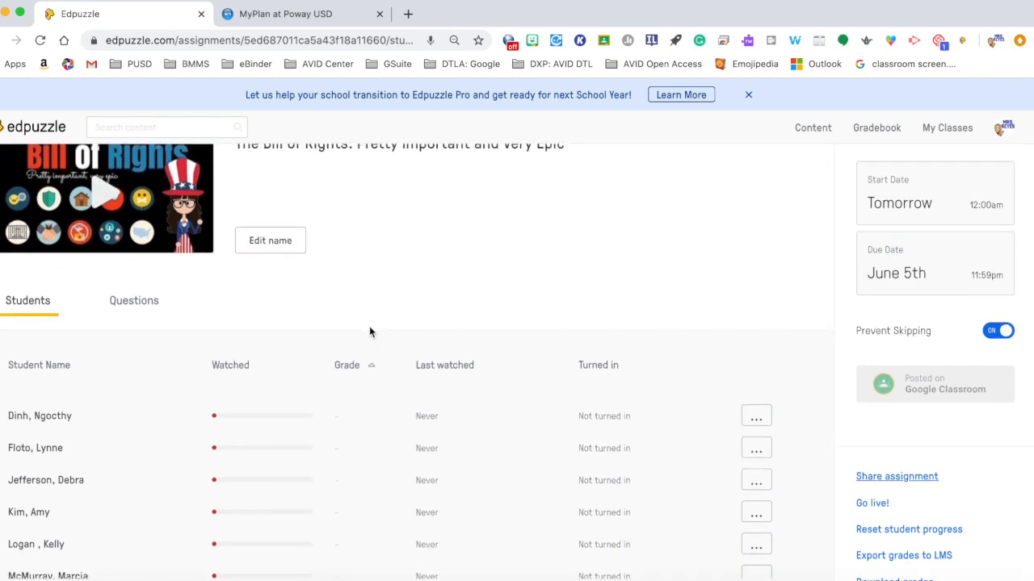
scroll(369, 331, "down", 2)
scroll(840, 453, "down", 3)
left_click(872, 443)
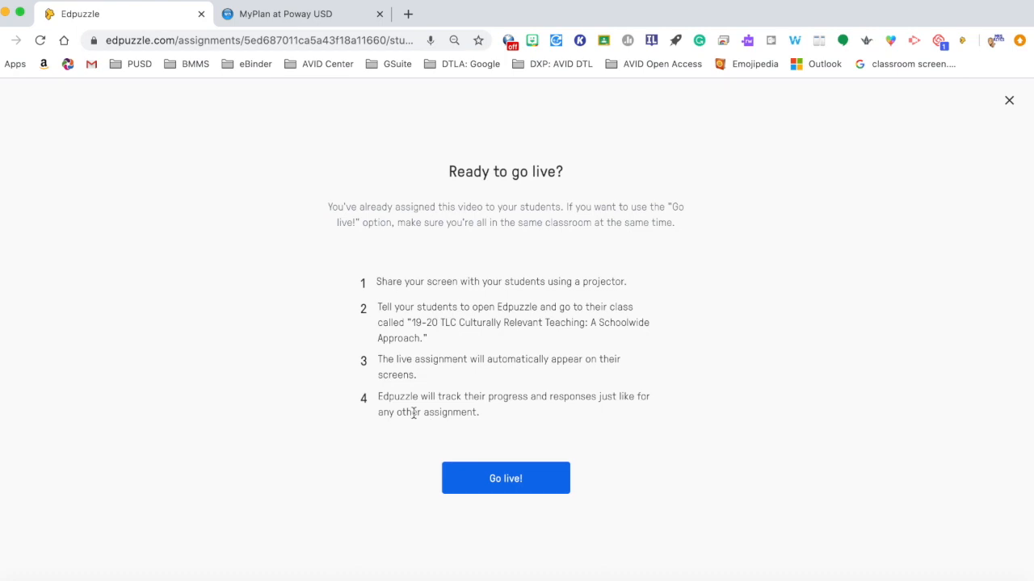
left_click(508, 480)
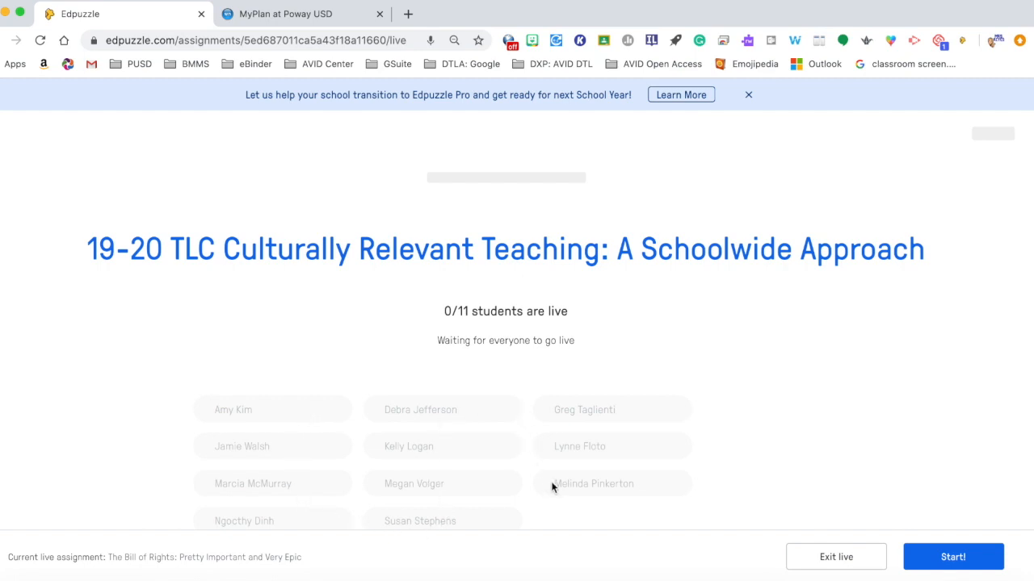
left_click(961, 560)
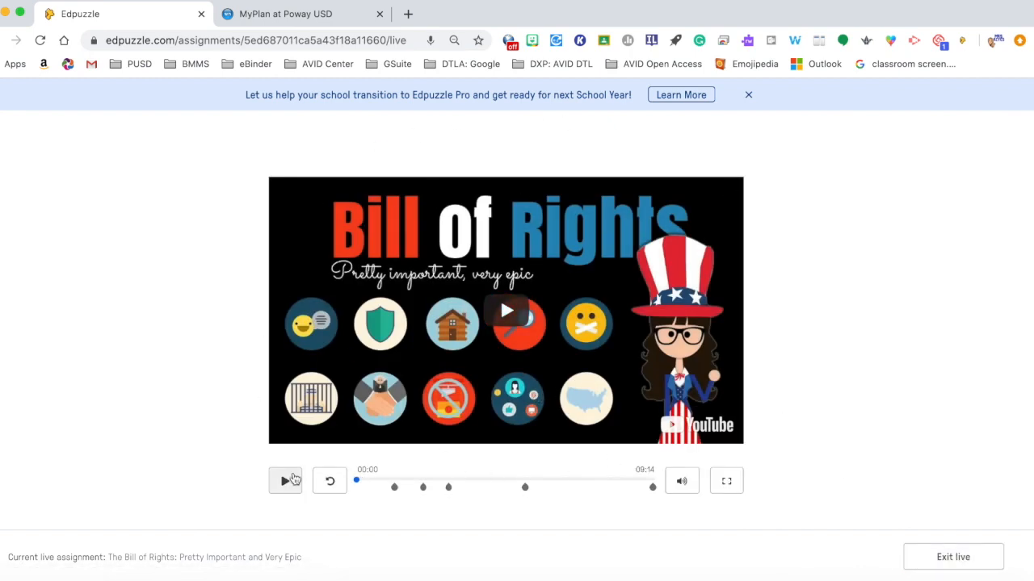
left_click(286, 483)
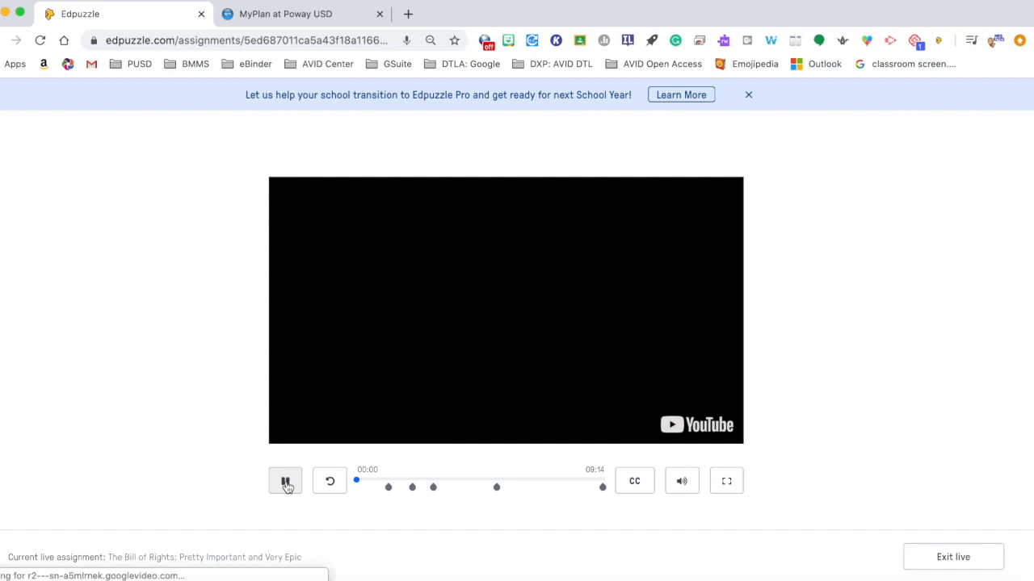
left_click(286, 483)
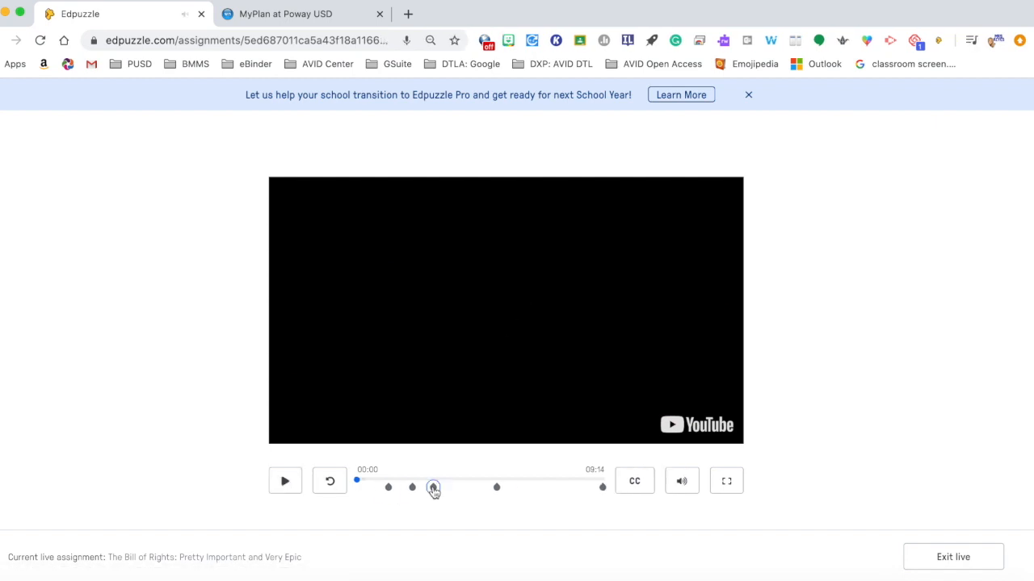
Step: Dismiss the Edpuzzle Pro banner and exit the live view back to the assignment page
left_click(749, 96)
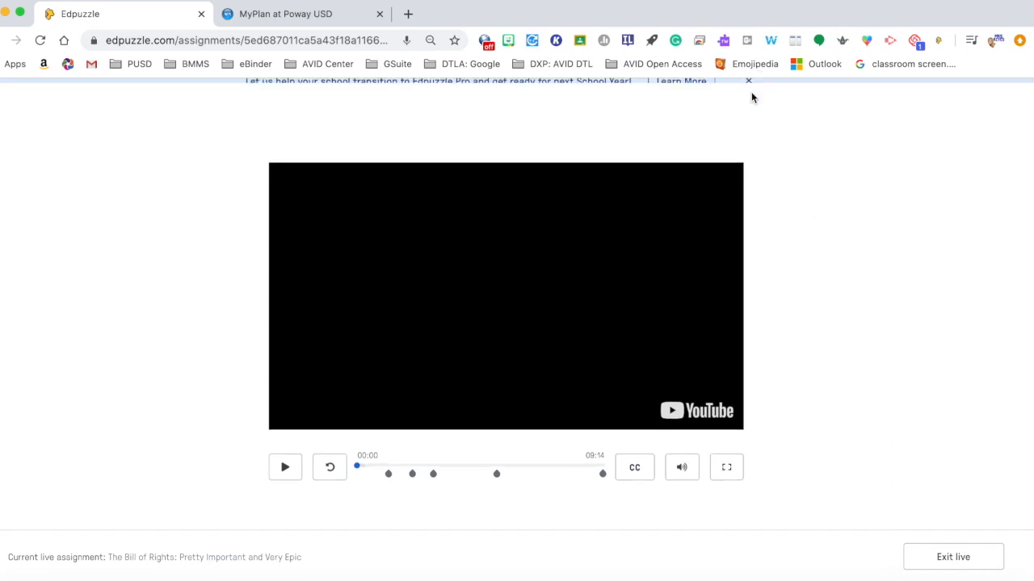
left_click(3, 42)
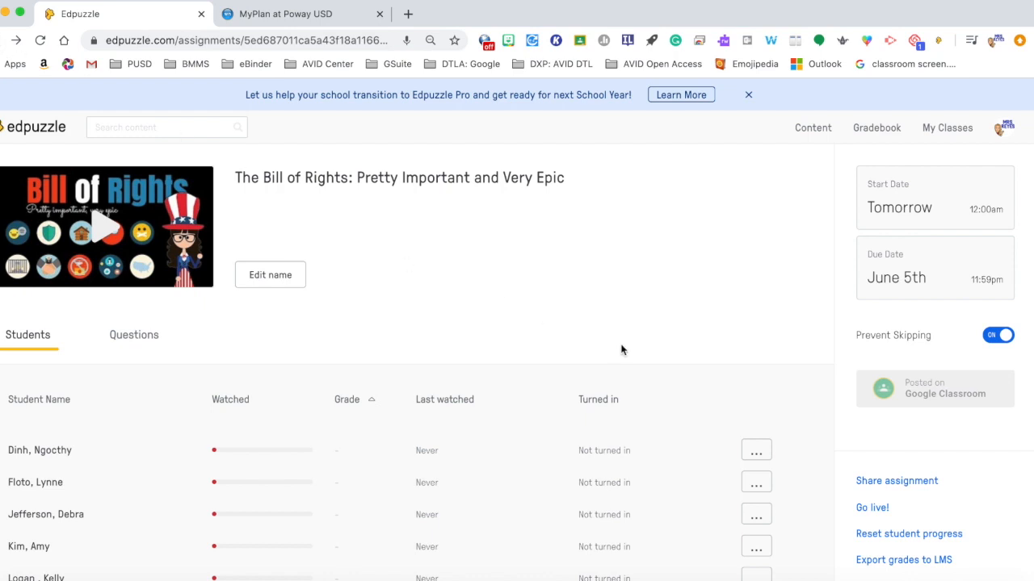
scroll(741, 346, "down", 1)
scroll(741, 346, "up", 1)
scroll(874, 310, "down", 2)
scroll(873, 310, "up", 1)
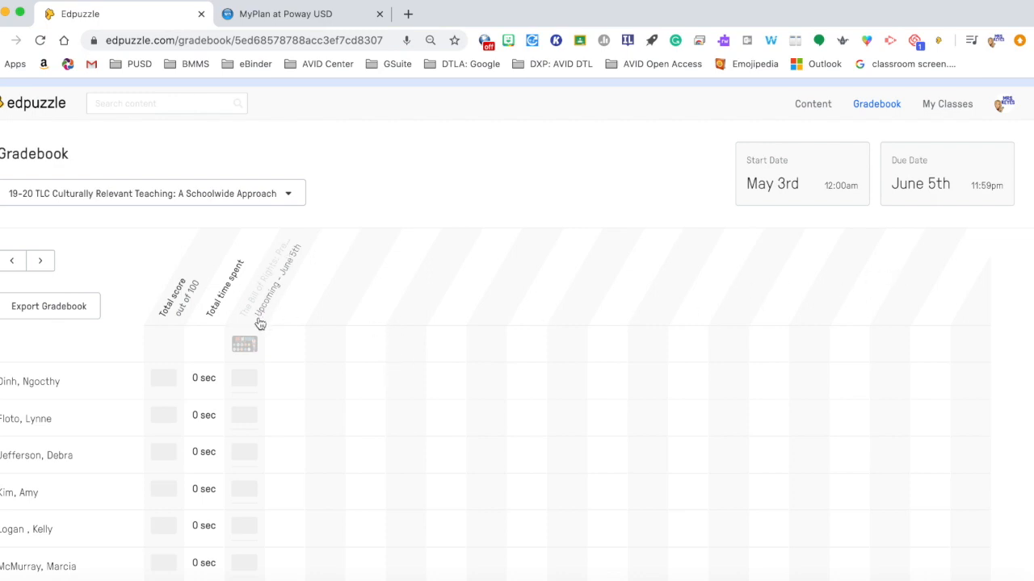
Step: Review the class gradebook's rows for the Bill of Rights assignment, then return to the assignment
scroll(260, 323, "down", 1)
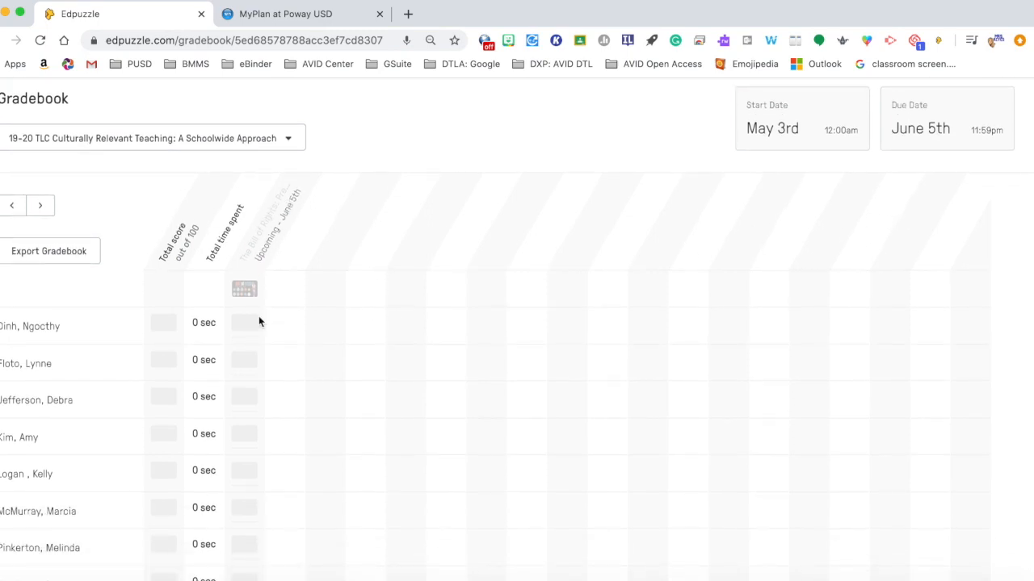
scroll(258, 323, "down", 1)
scroll(256, 323, "up", 1)
scroll(104, 306, "down", 2)
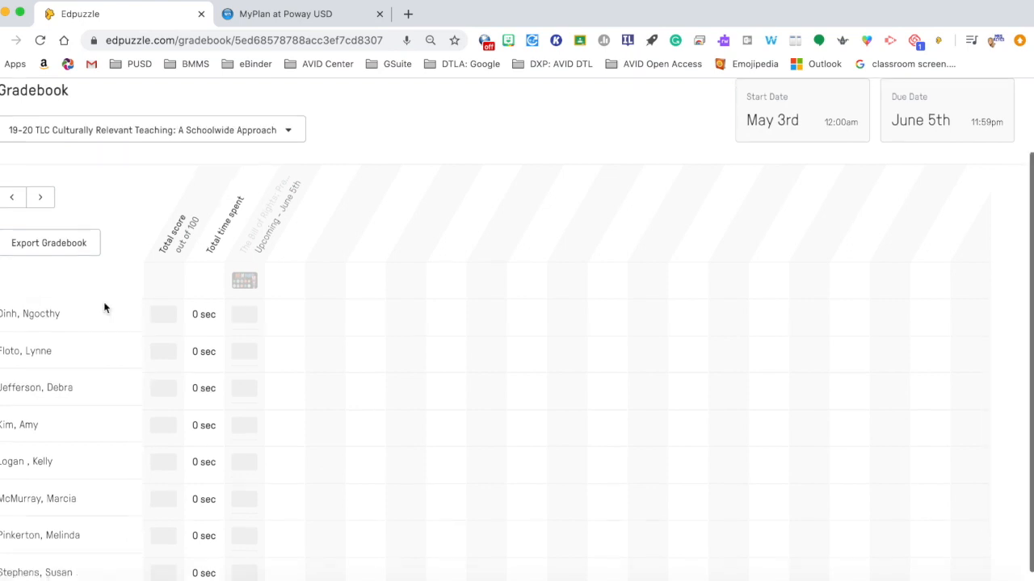
scroll(104, 307, "up", 1)
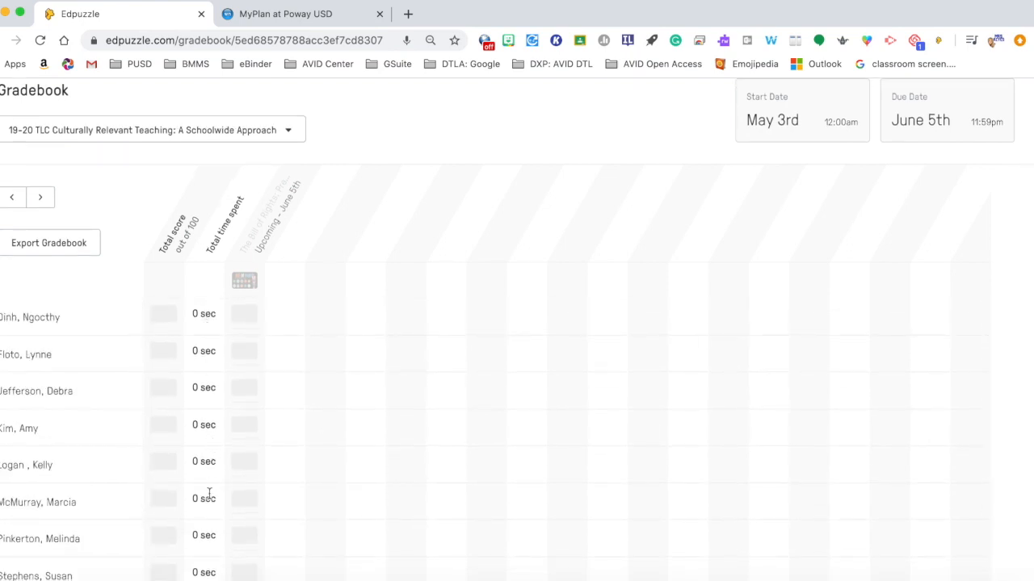
scroll(209, 510, "down", 3)
scroll(209, 515, "down", 1)
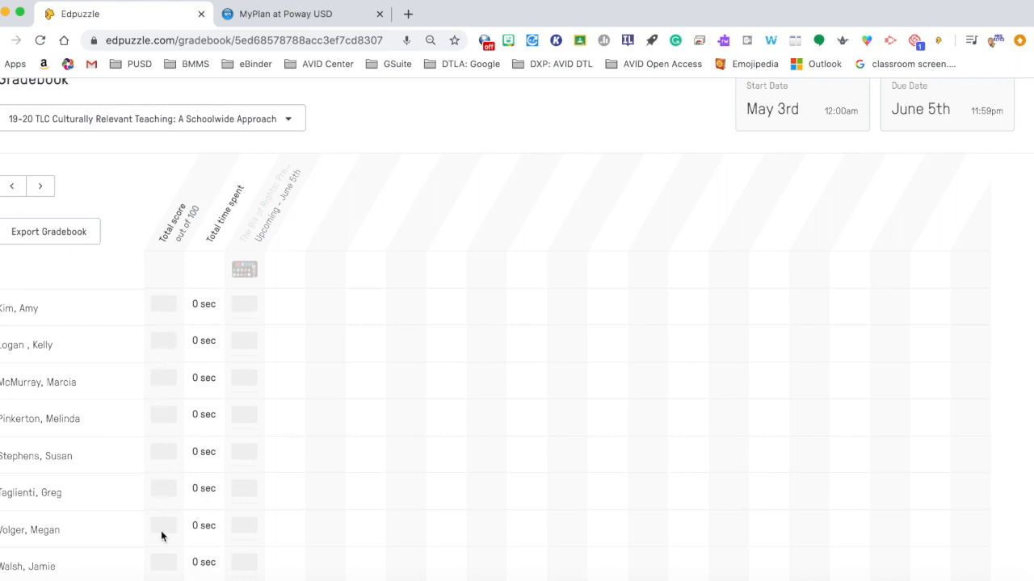
scroll(226, 352, "up", 5)
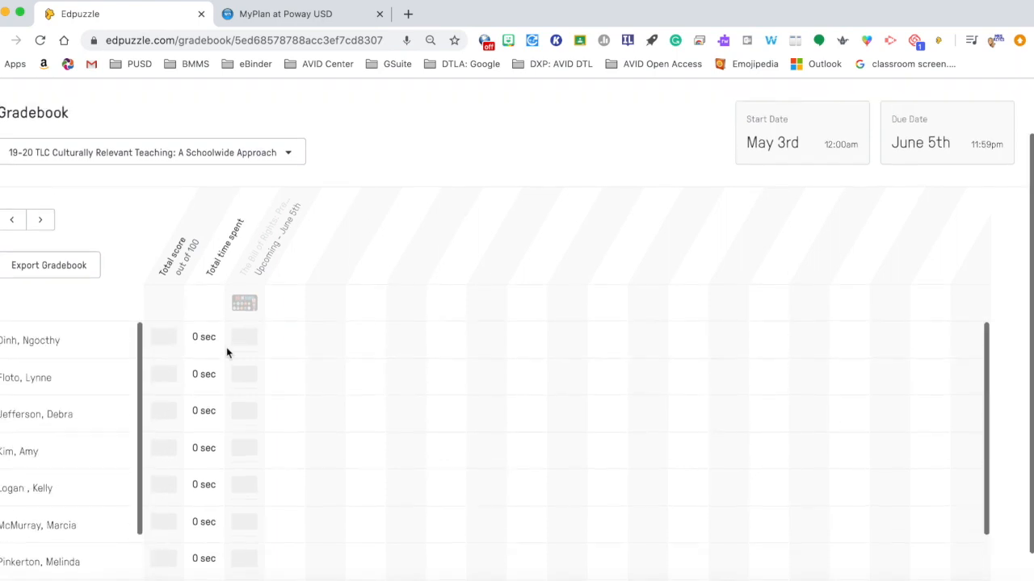
scroll(251, 411, "down", 2)
scroll(257, 401, "up", 2)
left_click(260, 396)
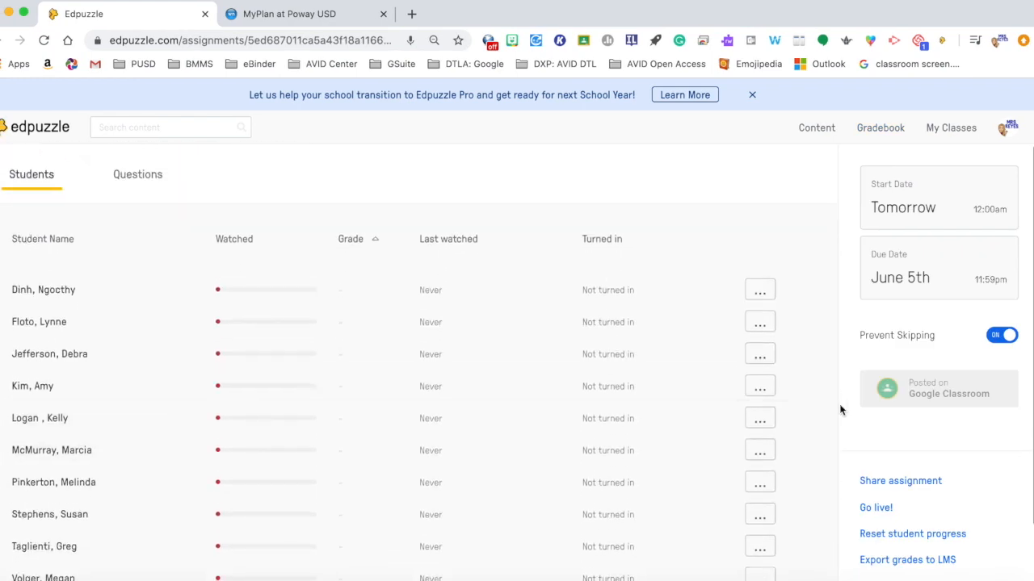
Step: Scroll through the assignment's full student list
scroll(840, 404, "down", 2)
scroll(839, 403, "up", 1)
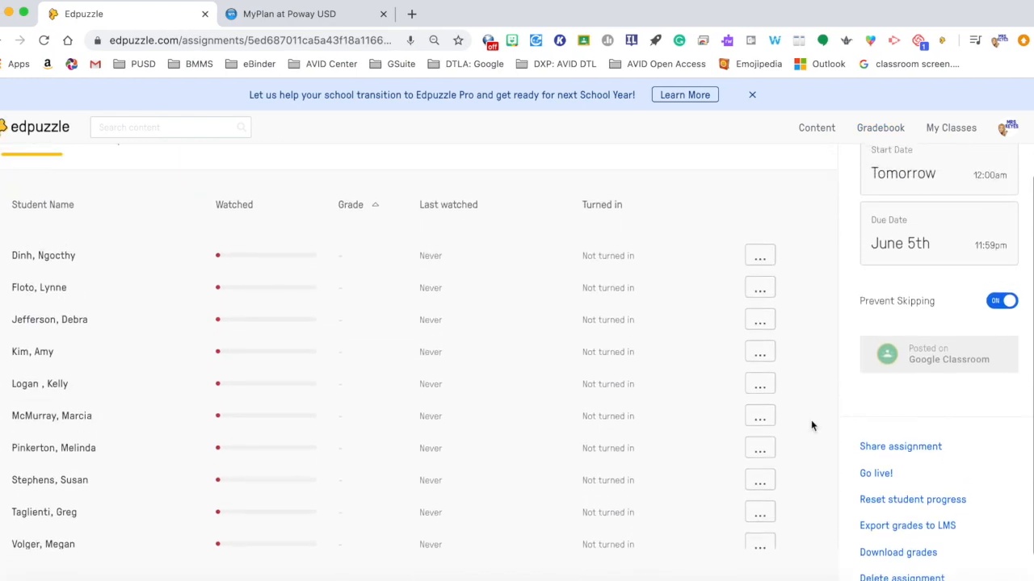
scroll(585, 415, "down", 2)
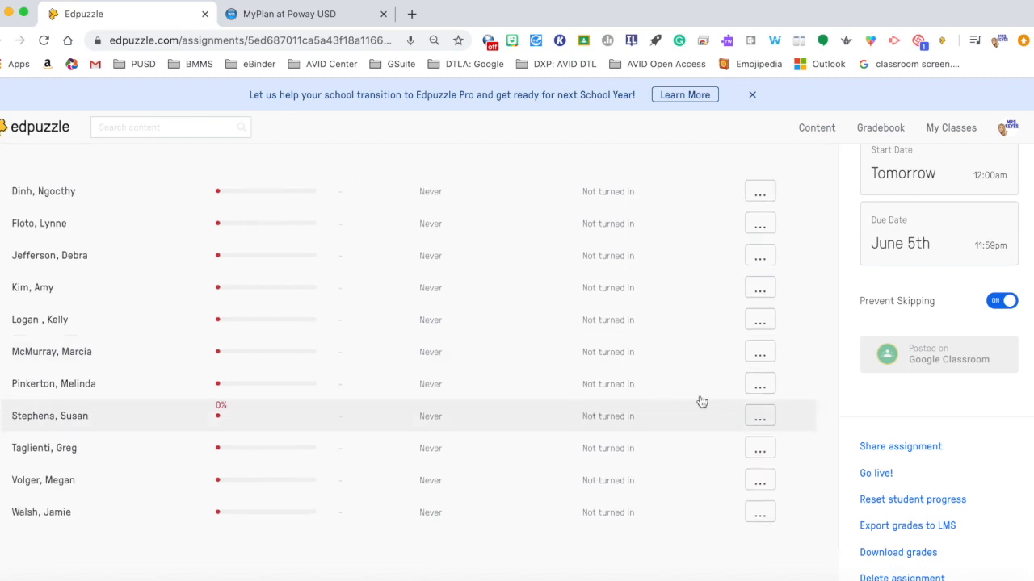
Step: Try resetting progress for the whole assignment and for a single student, cancelling without resetting anything
left_click(762, 389)
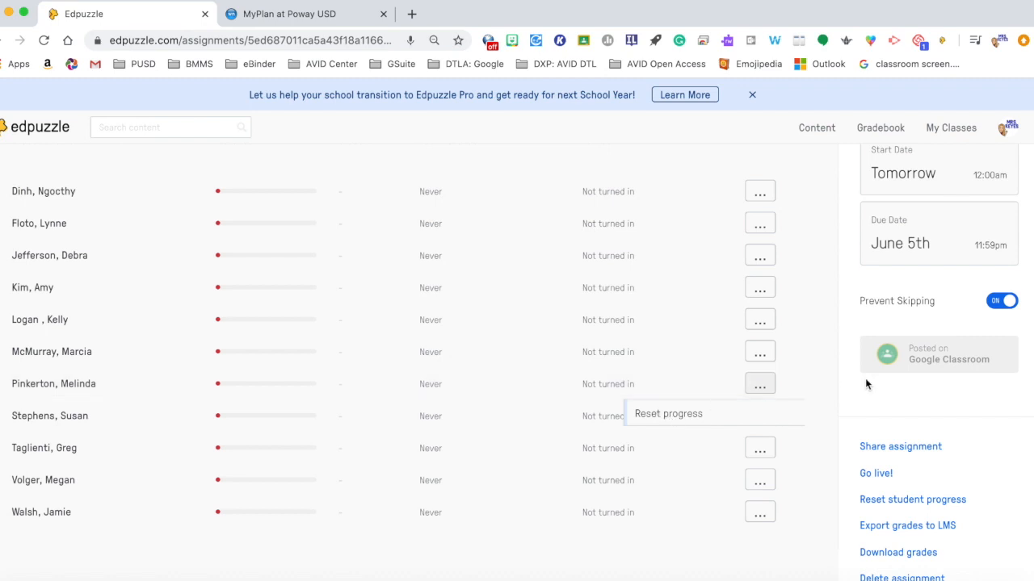
scroll(847, 457, "down", 1)
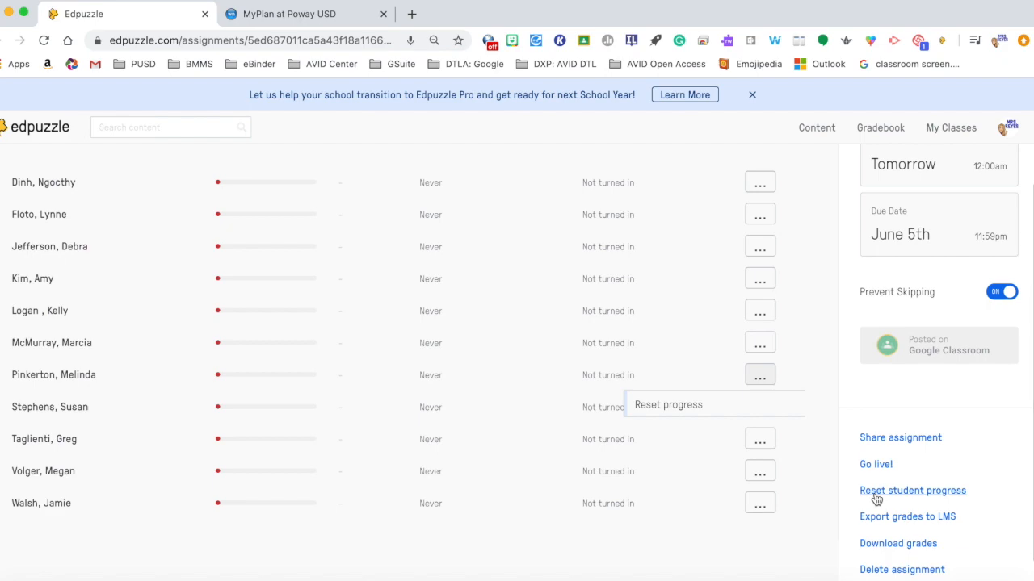
left_click(875, 492)
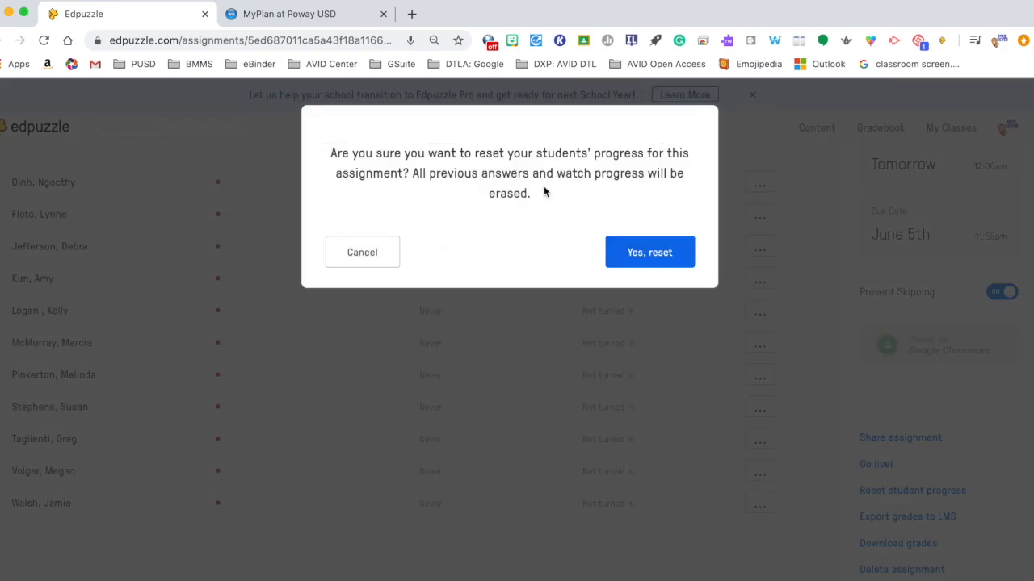
left_click(361, 257)
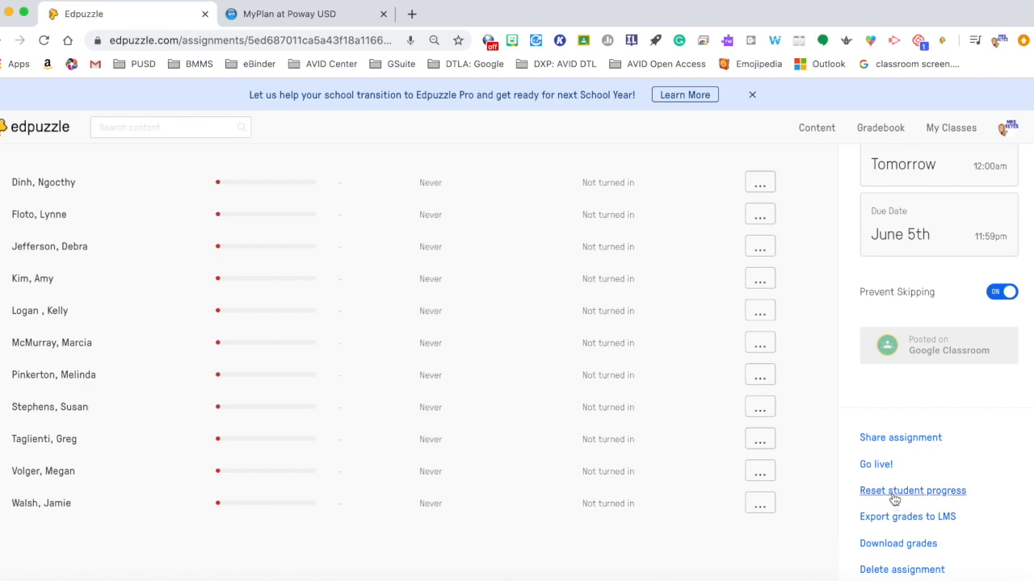
left_click(760, 410)
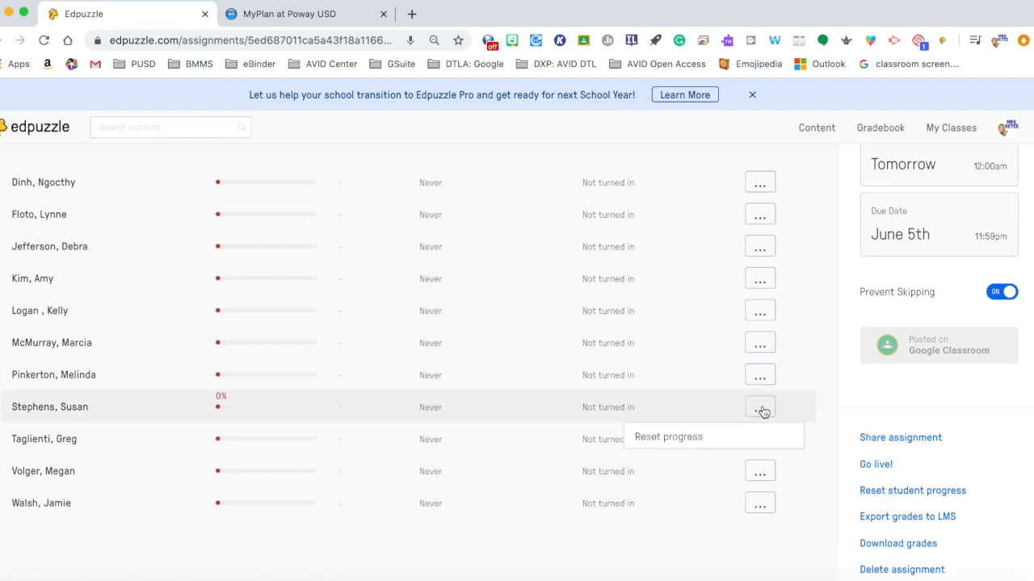
scroll(842, 407, "up", 1)
Step: Reopen the Bill of Rights assignment from the 19-20 TLC Culturally Relevant Teaching class and view a student's row options
left_click(949, 127)
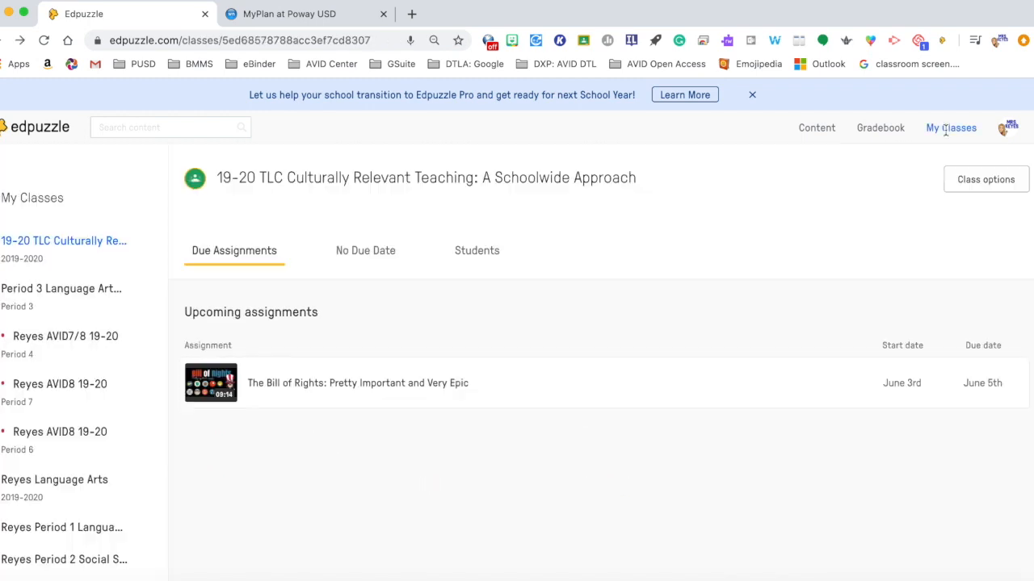
left_click(84, 241)
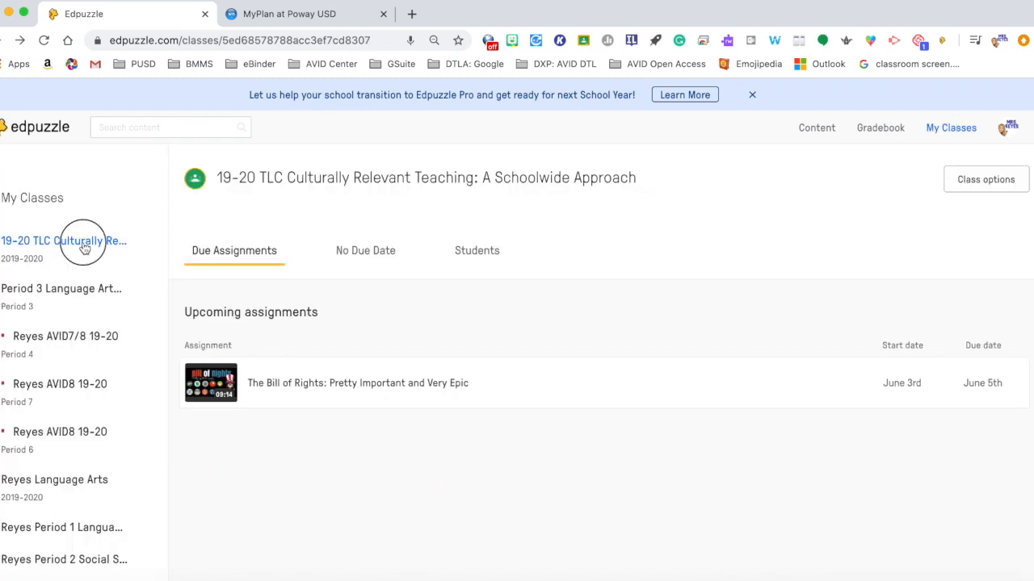
left_click(275, 386)
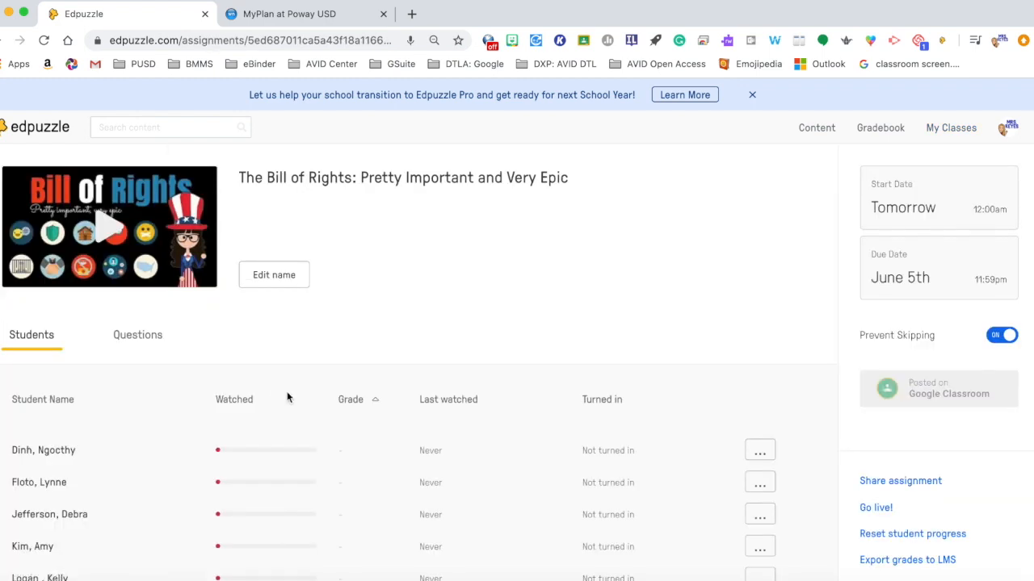
scroll(377, 468, "down", 5)
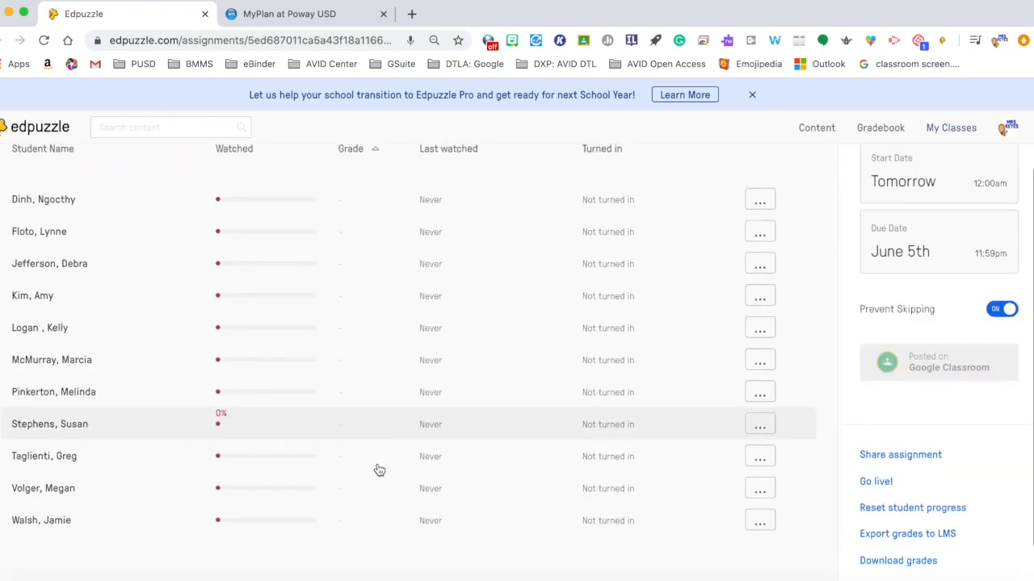
scroll(378, 470, "down", 2)
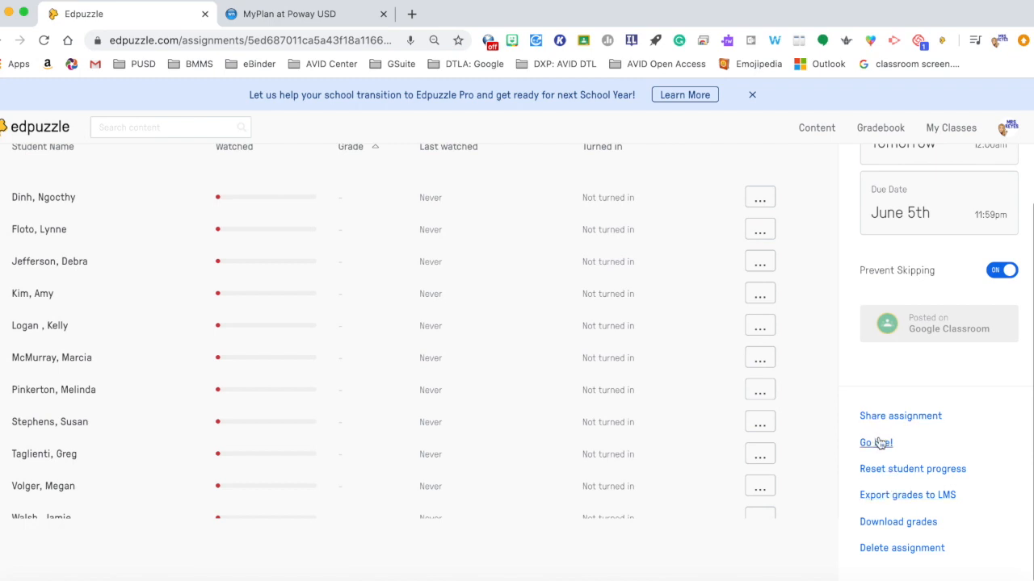
left_click(762, 486)
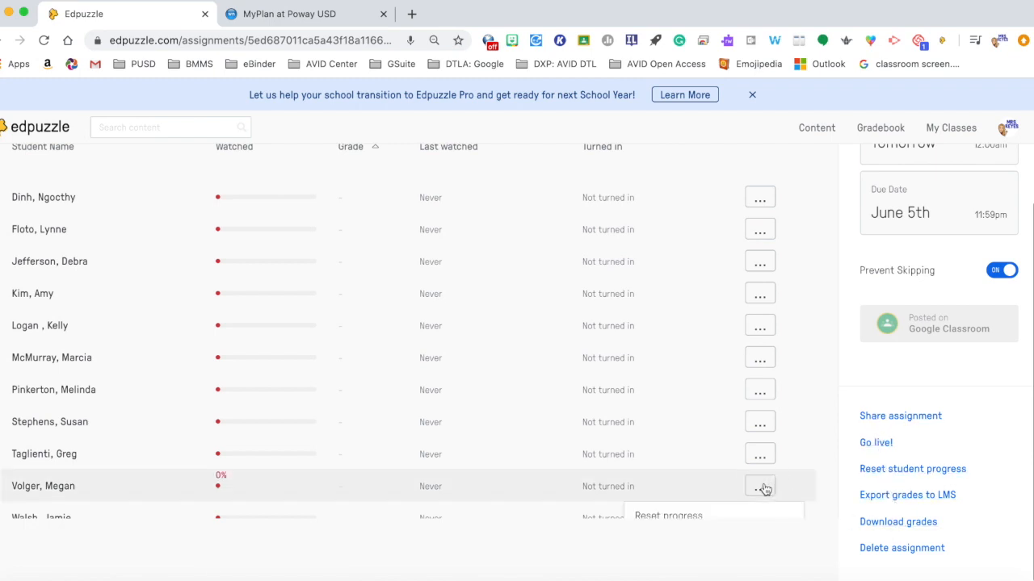
scroll(764, 489, "down", 1)
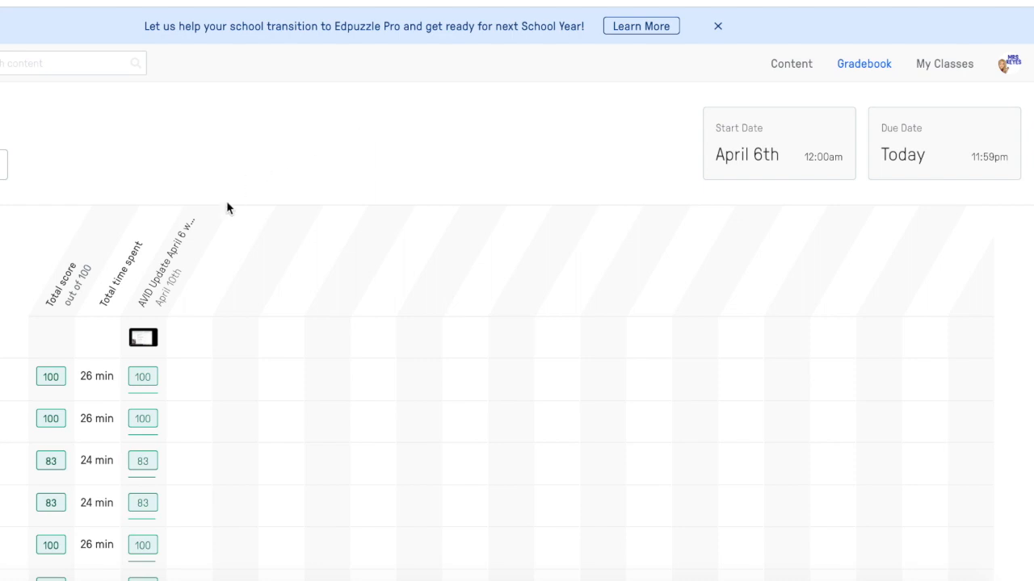
Step: Open the AVID Update April 6 assignment's answers to grade and score the first answer 100 of 100
left_click(168, 275)
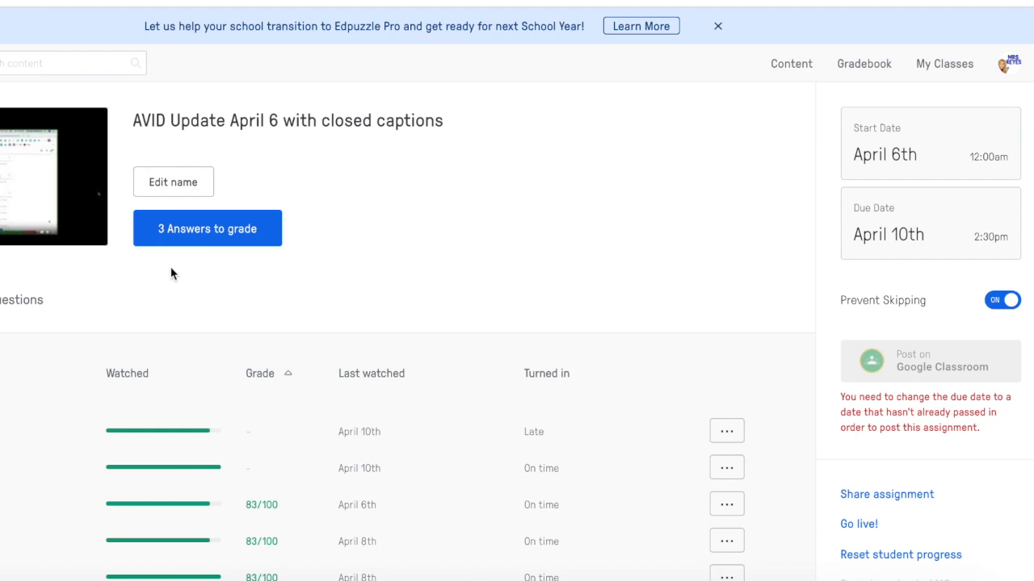
left_click(203, 231)
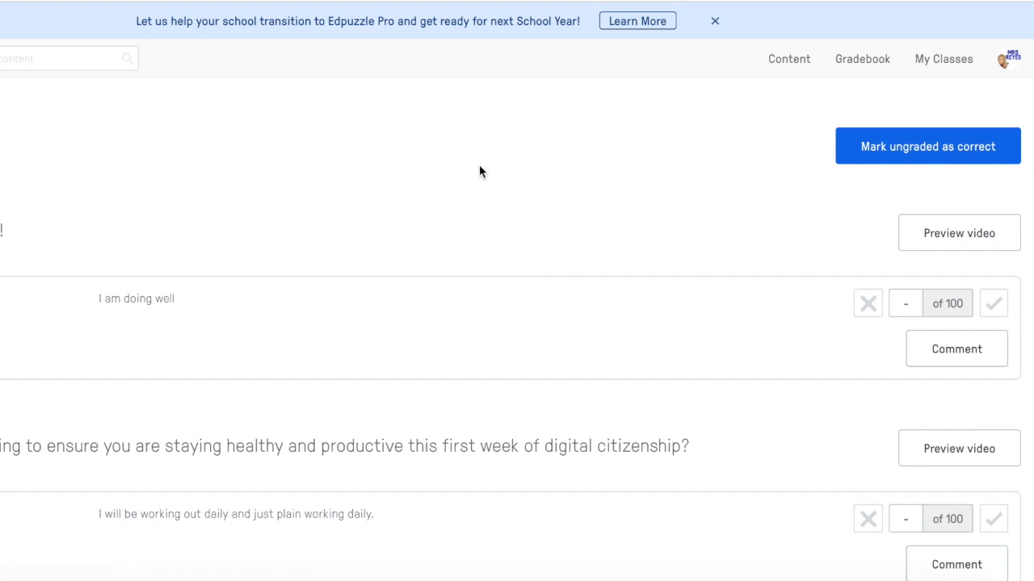
left_click(907, 307)
type("100")
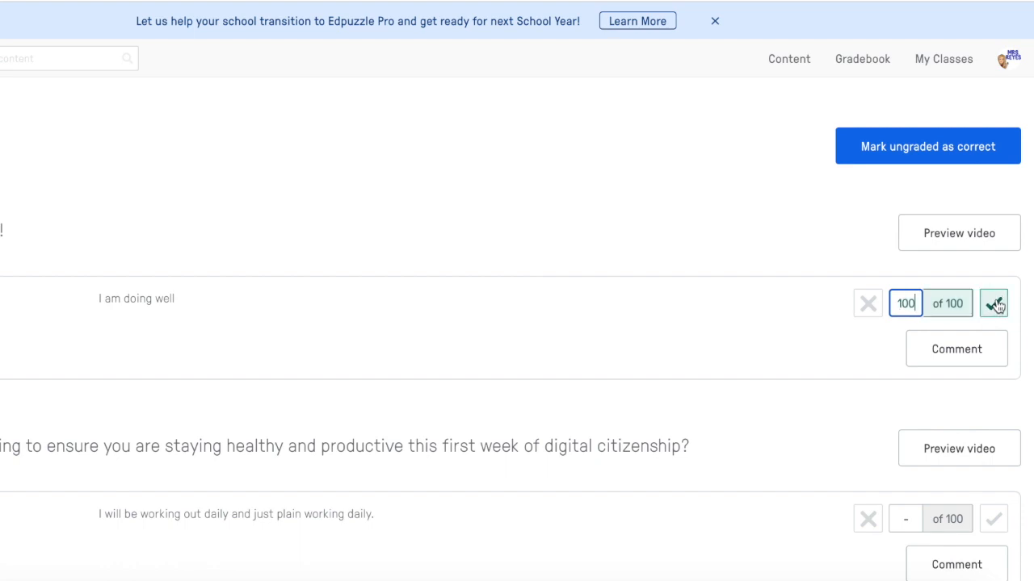
left_click(998, 308)
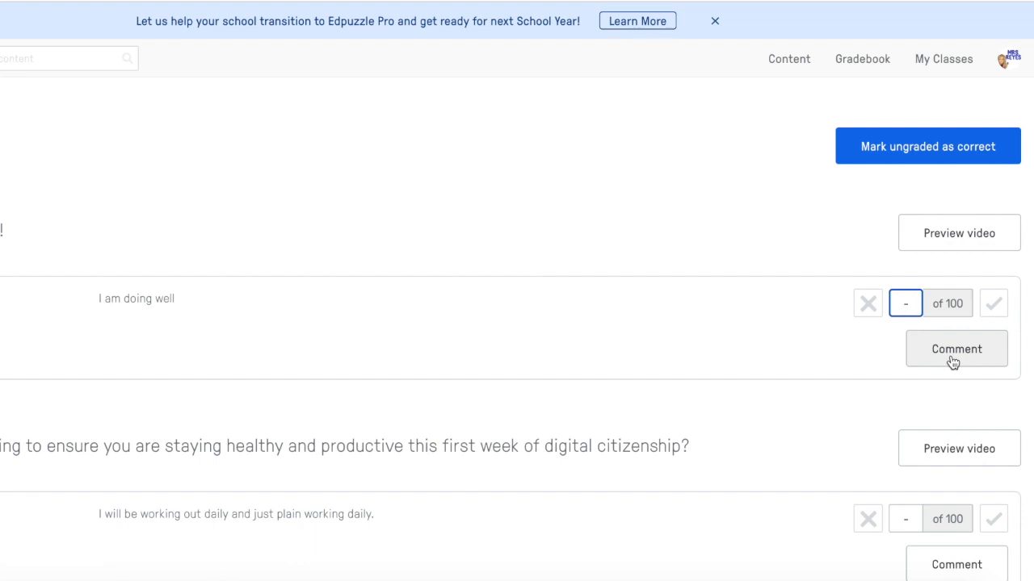
Step: Mark all ungraded answers on the AVID Update April 6 assignment as correct
scroll(953, 363, "down", 1)
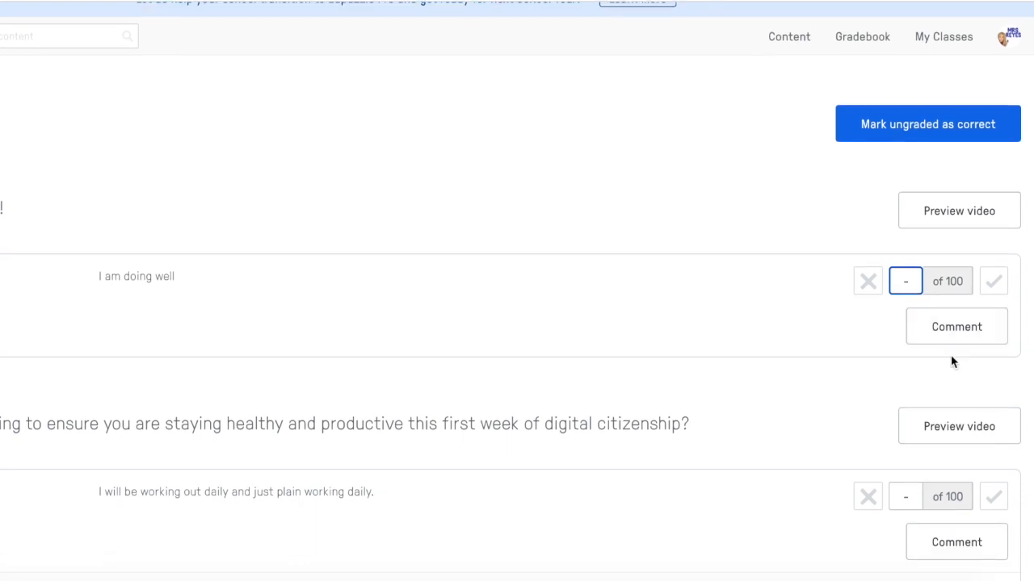
scroll(952, 362, "down", 5)
scroll(952, 362, "up", 5)
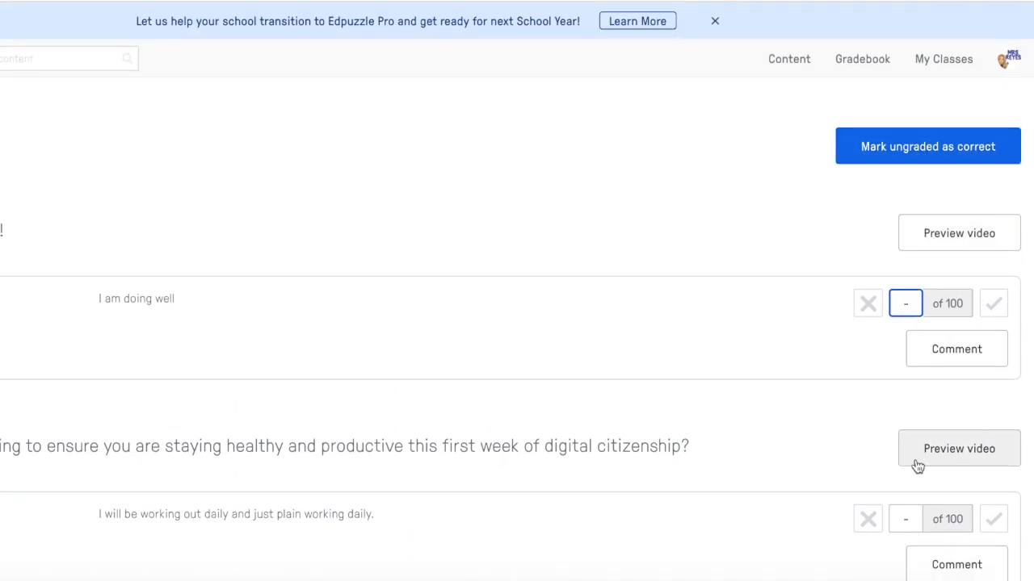
left_click(930, 139)
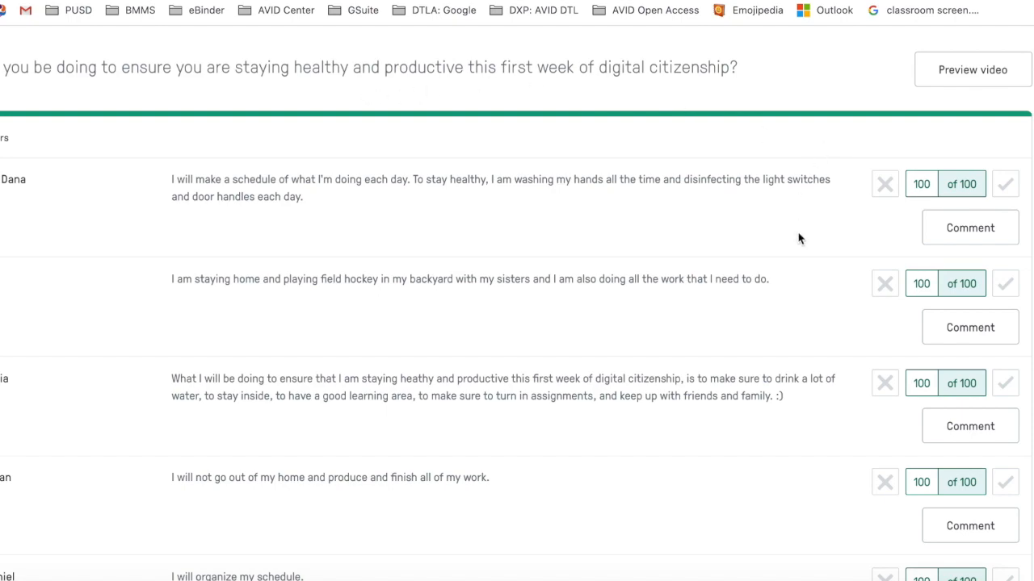
Step: Open the Kansas-Nebraska Act assignment from the Reyes Social Studies gradebook and switch to its Questions view
scroll(798, 236, "down", 13)
scroll(797, 237, "down", 4)
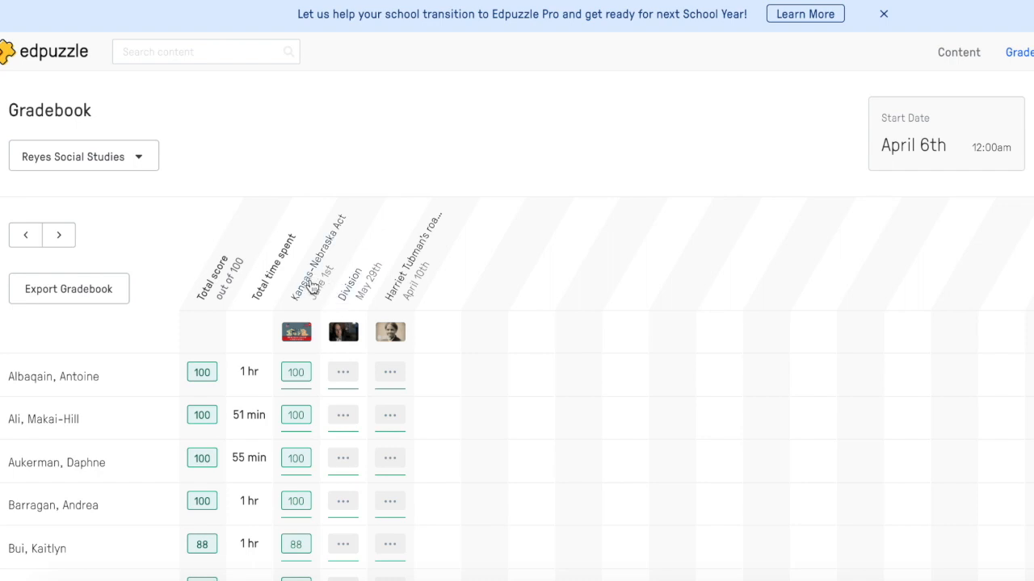
left_click(315, 282)
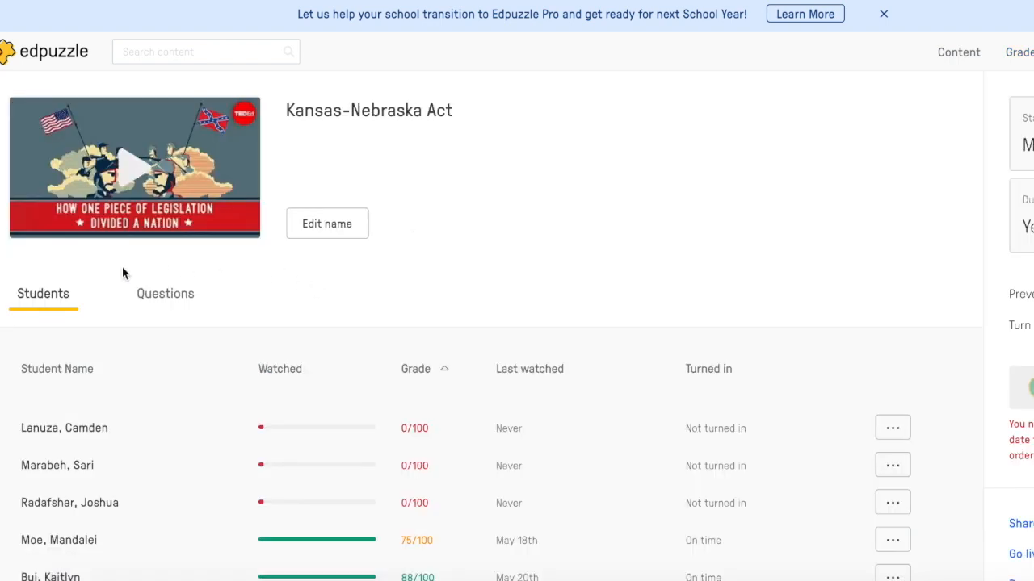
left_click(164, 295)
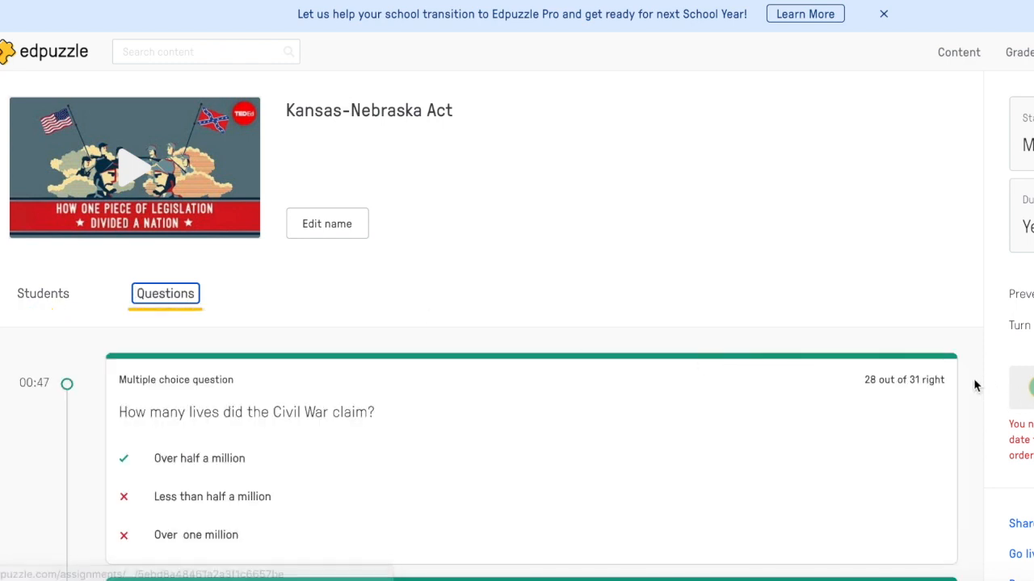
Step: Review each question's class results on the Kansas-Nebraska Act assignment
scroll(974, 385, "down", 2)
scroll(974, 385, "down", 2)
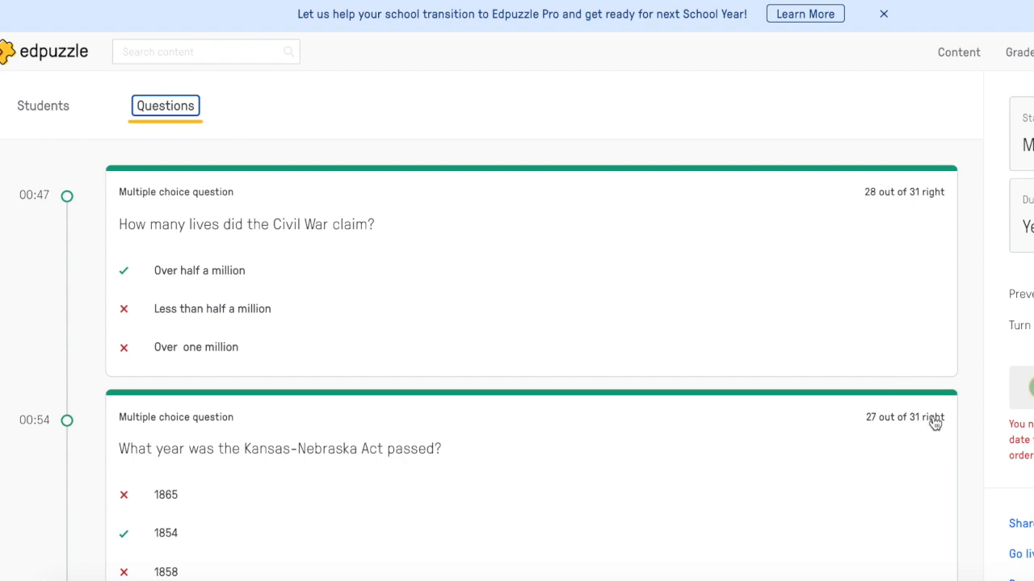
scroll(966, 373, "down", 1)
scroll(979, 373, "down", 5)
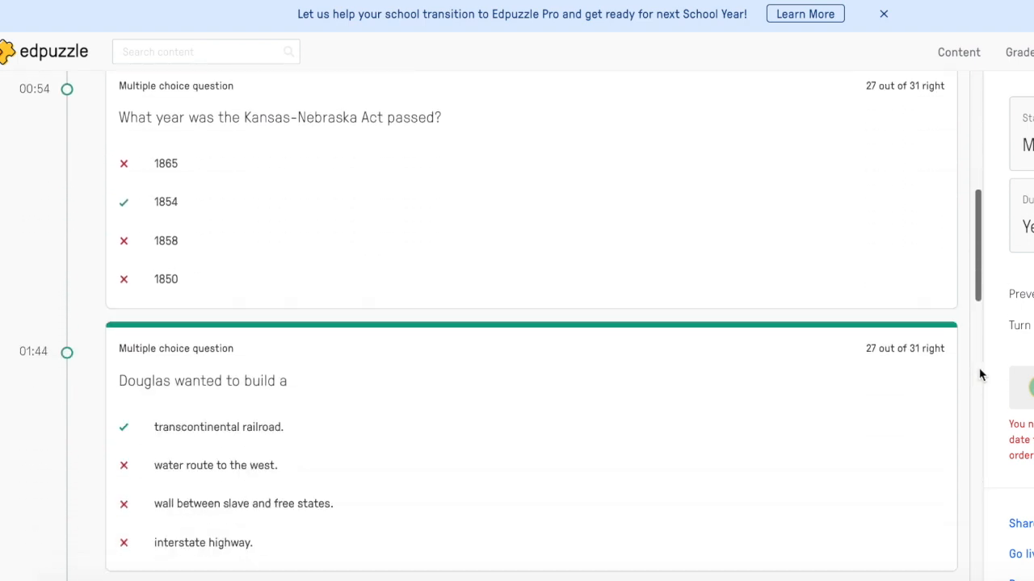
scroll(919, 396, "down", 5)
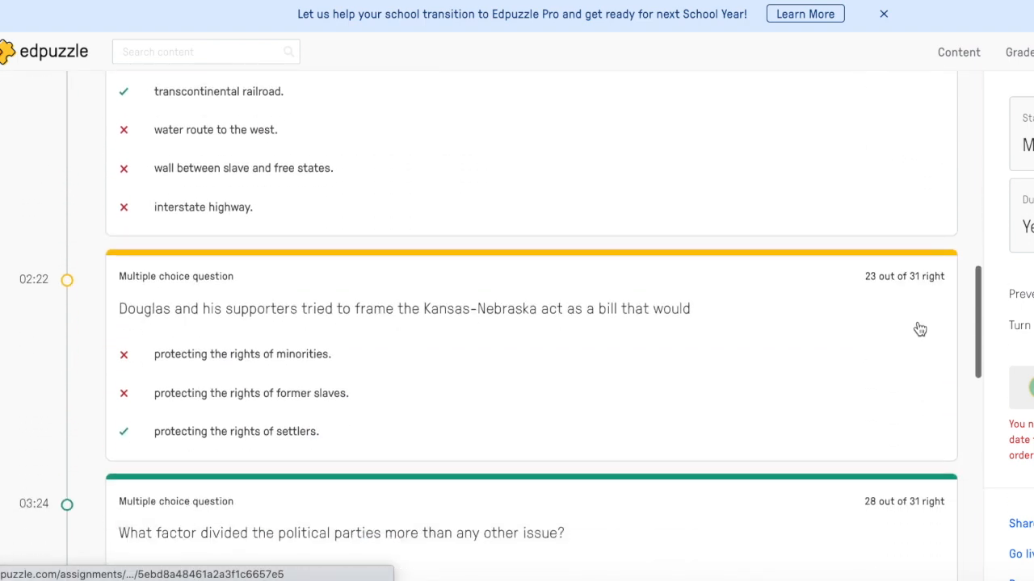
scroll(917, 295, "down", 2)
scroll(913, 307, "up", 1)
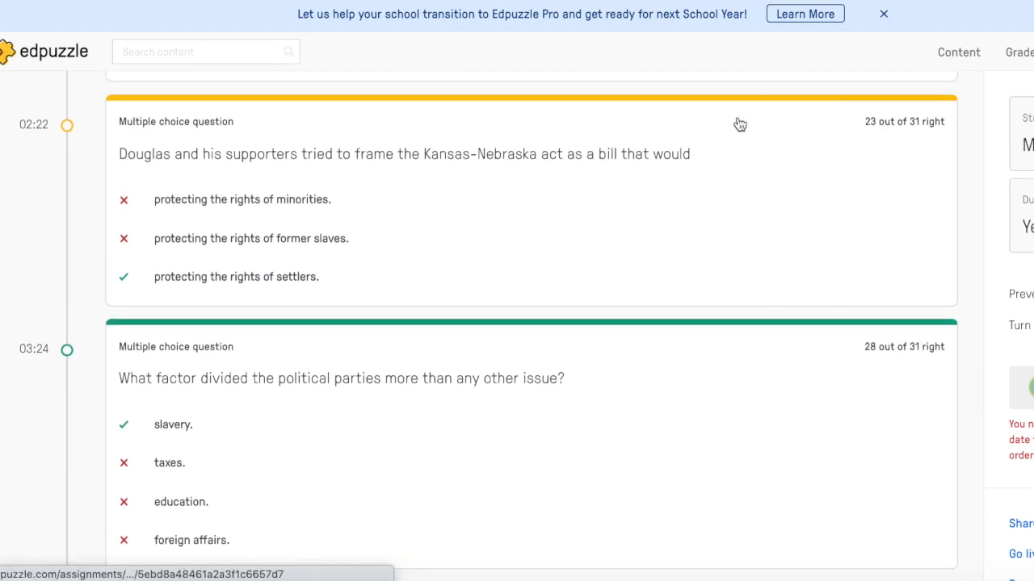
scroll(789, 274, "down", 12)
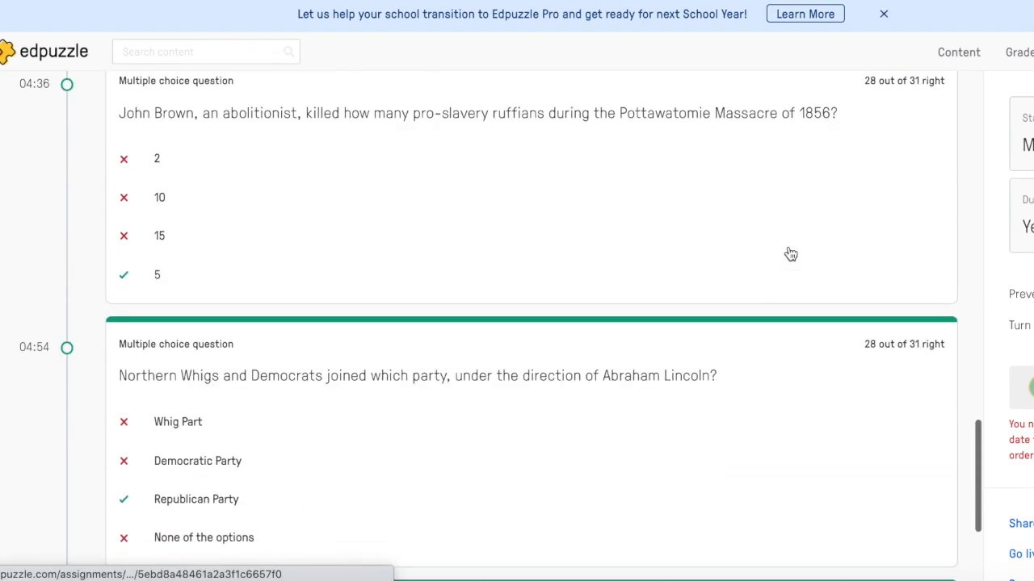
scroll(791, 255, "up", 13)
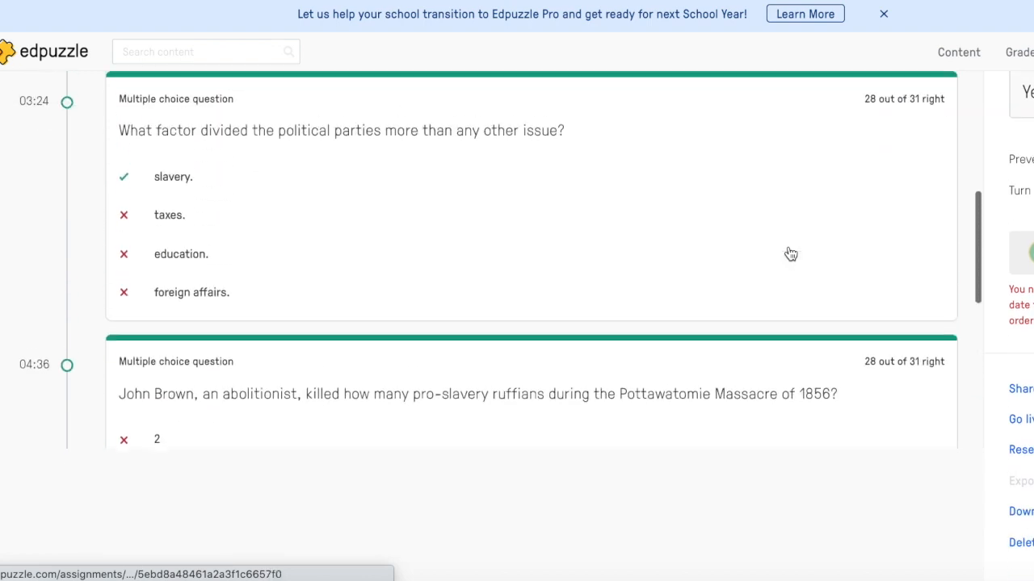
scroll(791, 254, "up", 10)
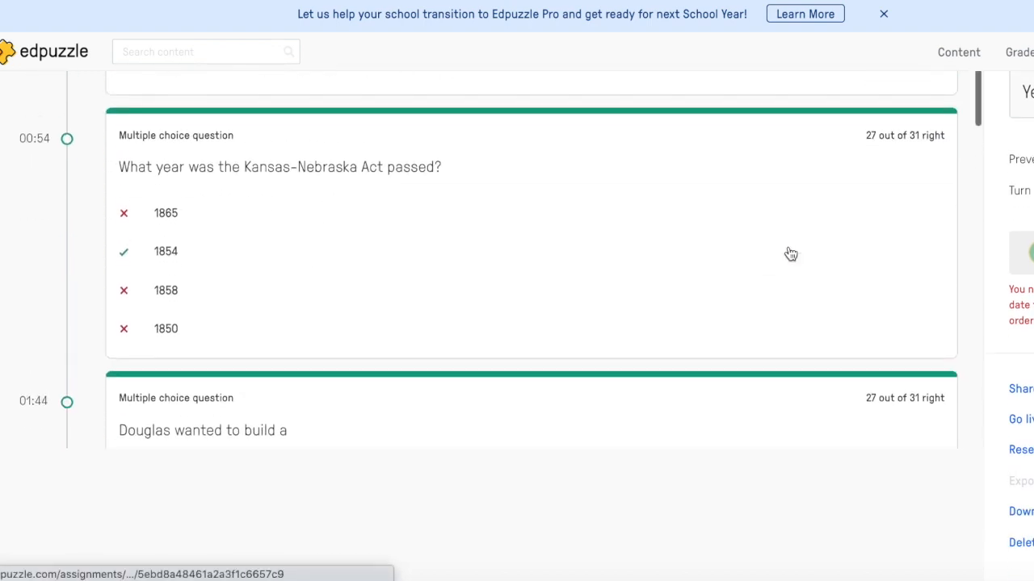
scroll(791, 254, "up", 2)
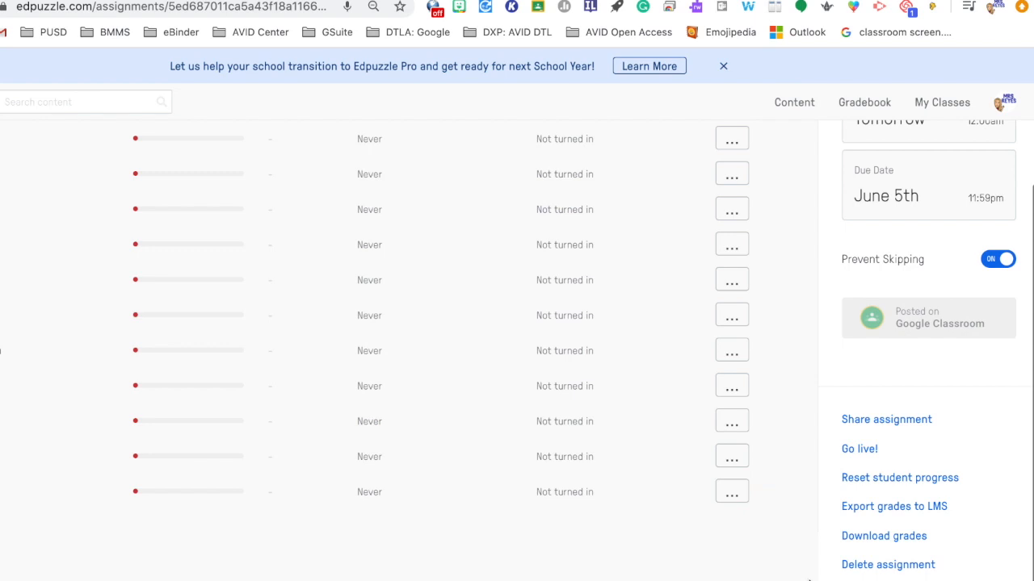
Step: Open the Download grades dialog for the Bill of Rights assignment and close it without downloading
left_click(872, 542)
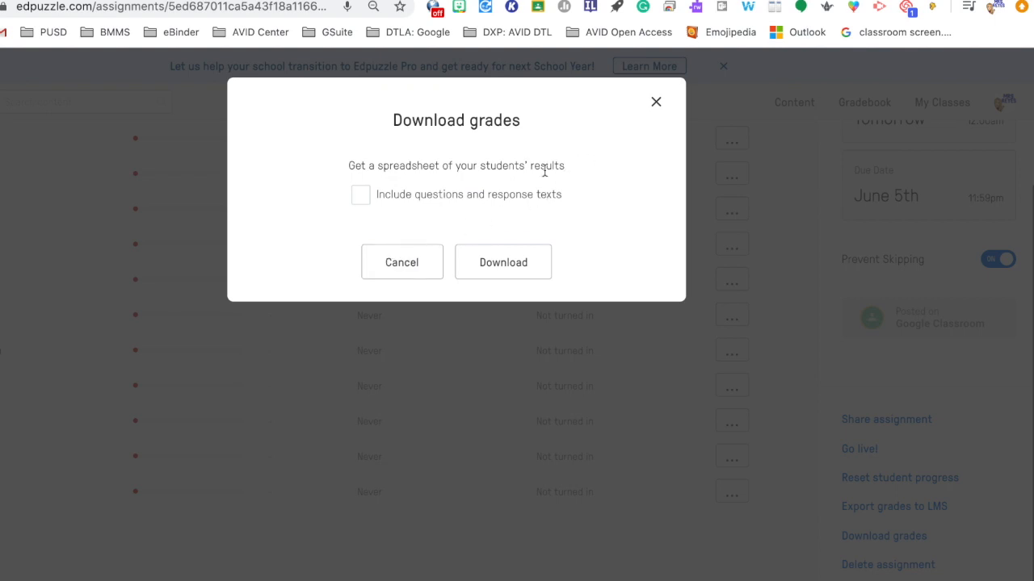
left_click(657, 102)
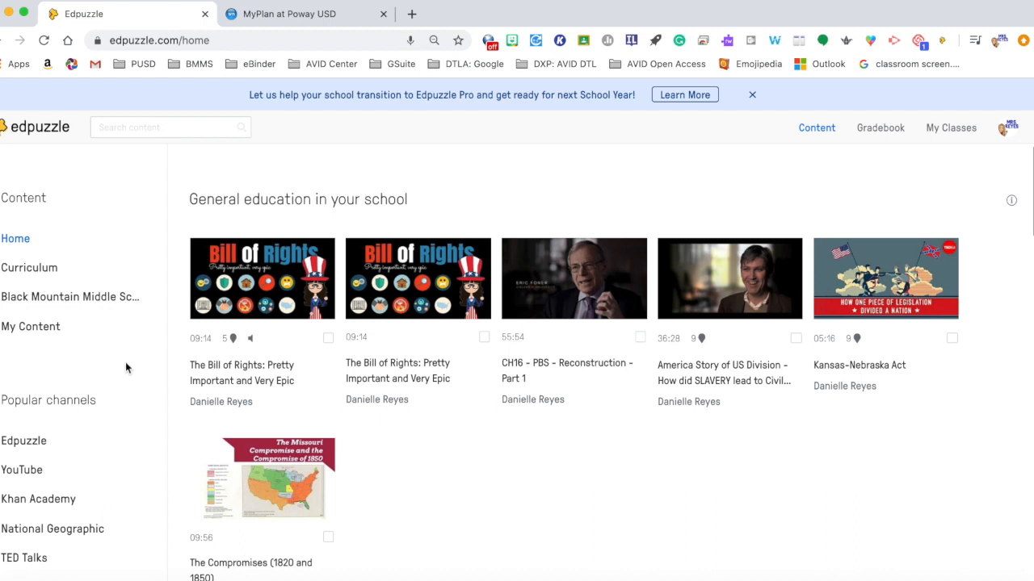
Step: Go to My Content and choose to create a new video from the Add Content options
left_click(42, 328)
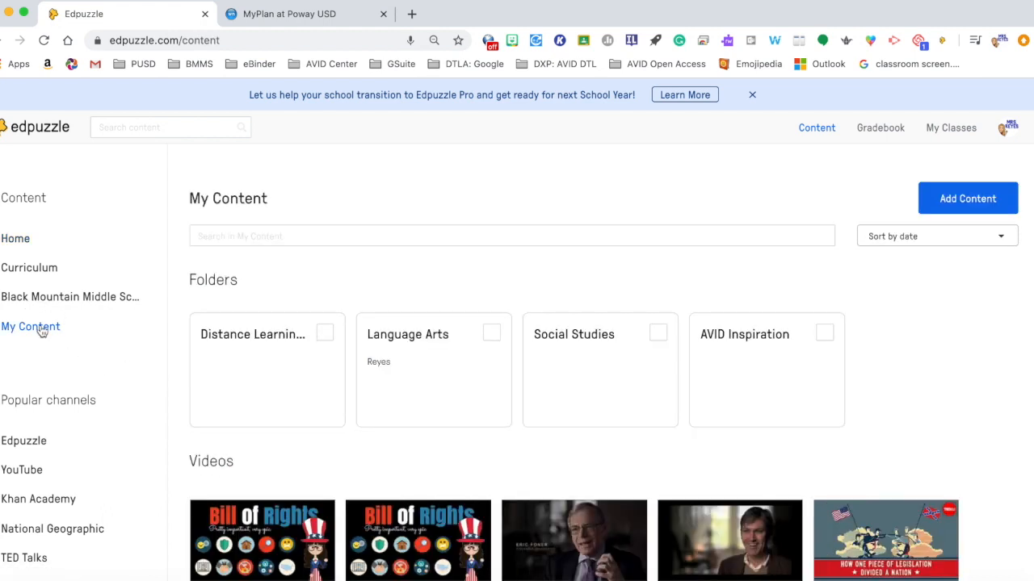
left_click(973, 199)
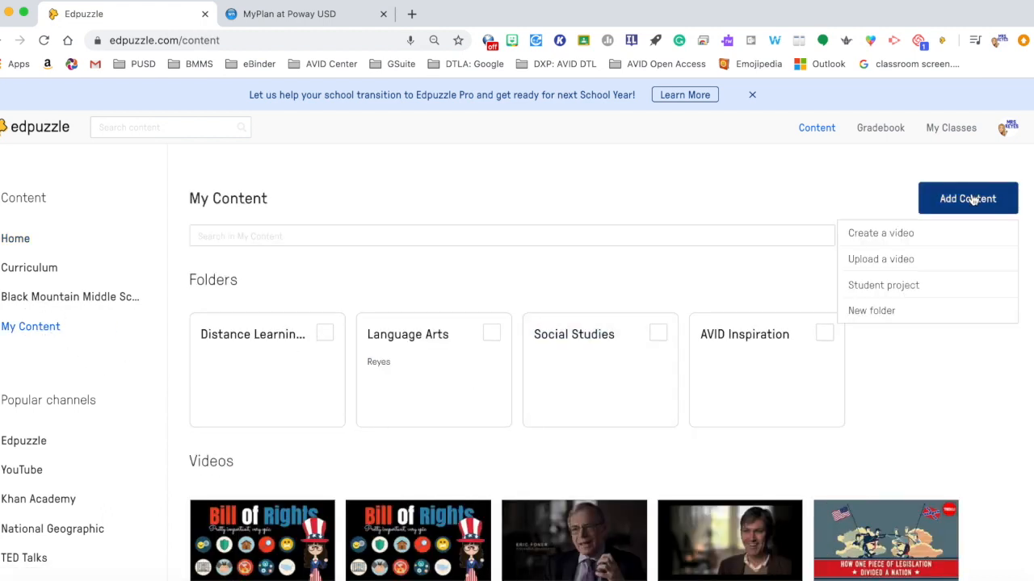
left_click(904, 233)
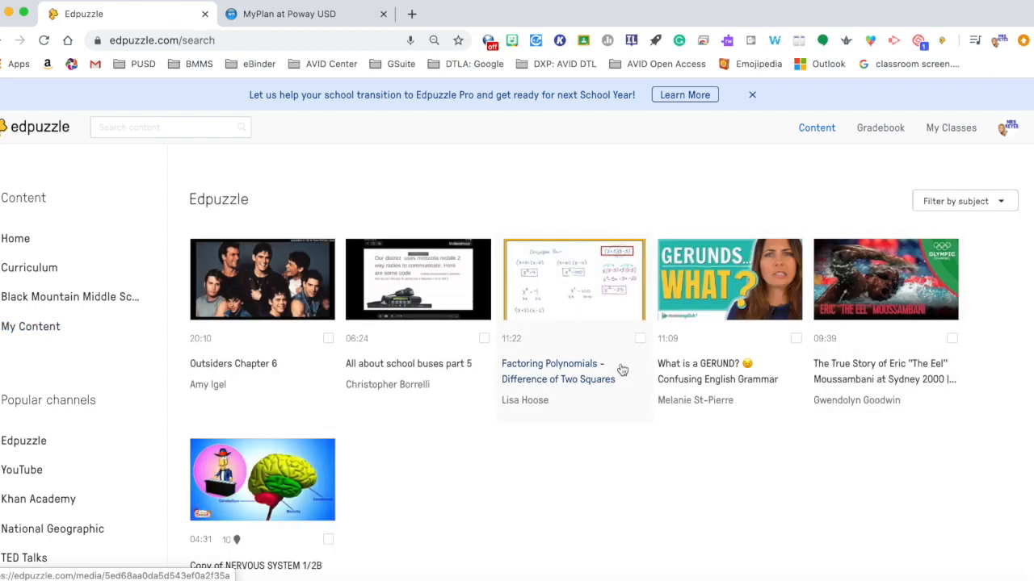
Step: Browse the Edpuzzle video library and open the subject filter options
scroll(622, 368, "down", 10)
scroll(620, 369, "up", 10)
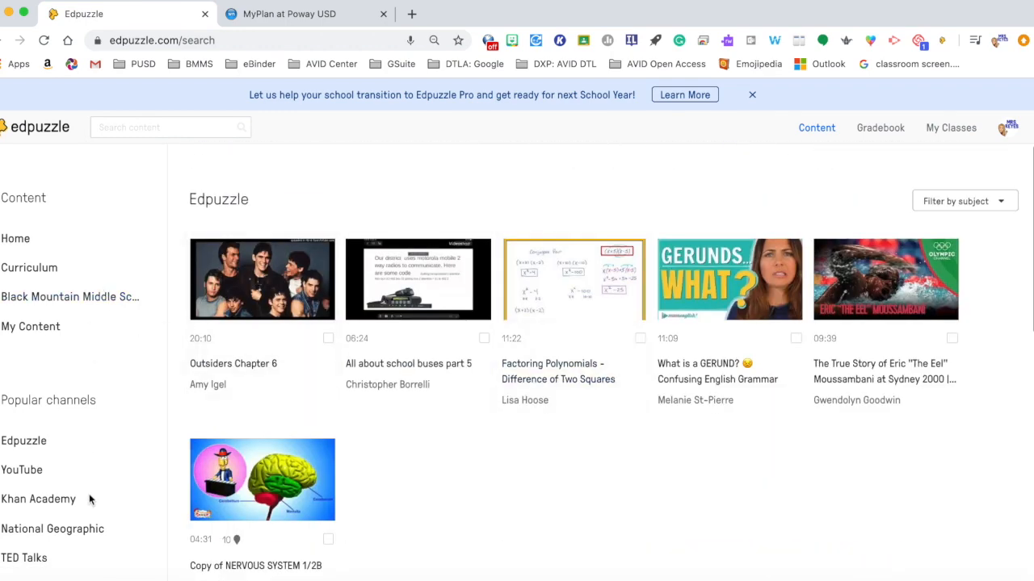
left_click(976, 211)
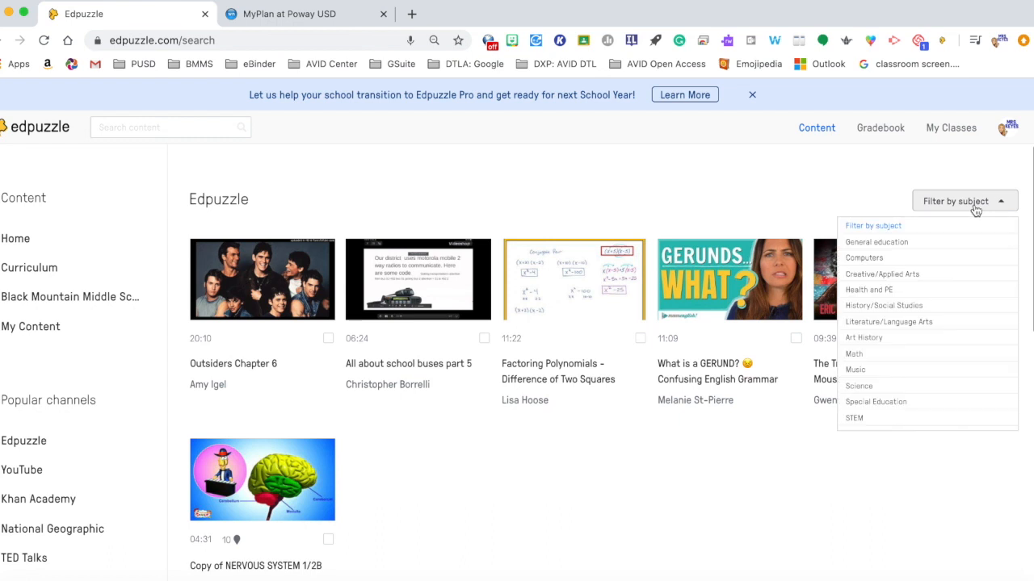
scroll(883, 413, "down", 2)
Step: Return to My Content and open the Distance Learning April 2020 folder
left_click(50, 334)
left_click(973, 202)
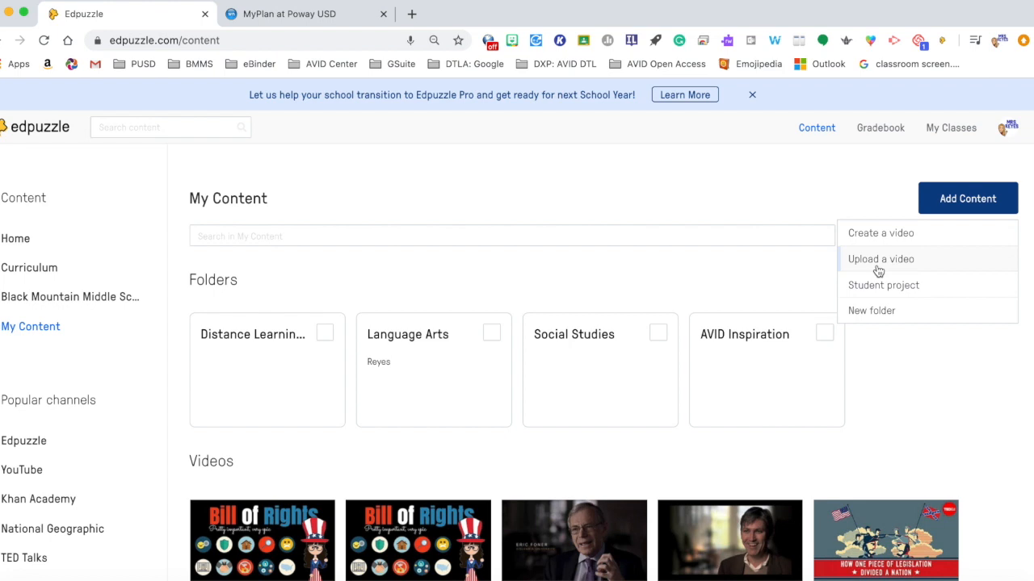
left_click(247, 337)
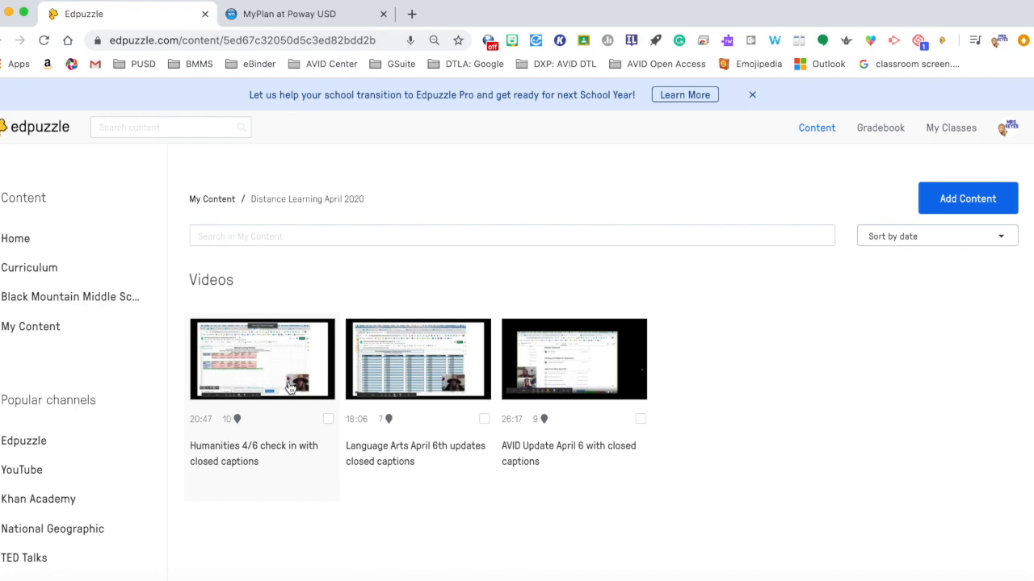
Step: Preview the AVID Update April 6 video, skipping its opening question and jumping ahead along the timeline
left_click(592, 386)
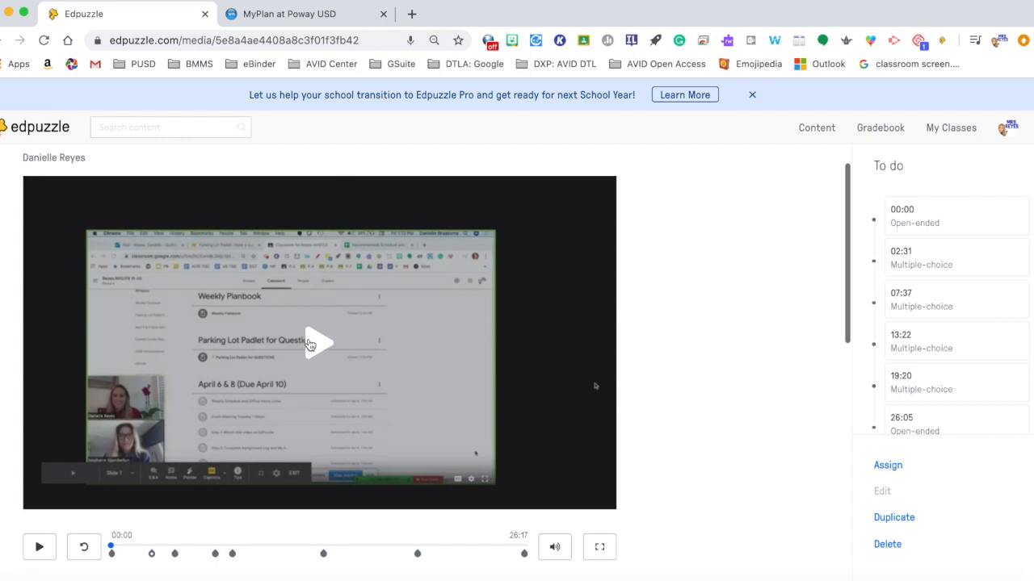
left_click(309, 345)
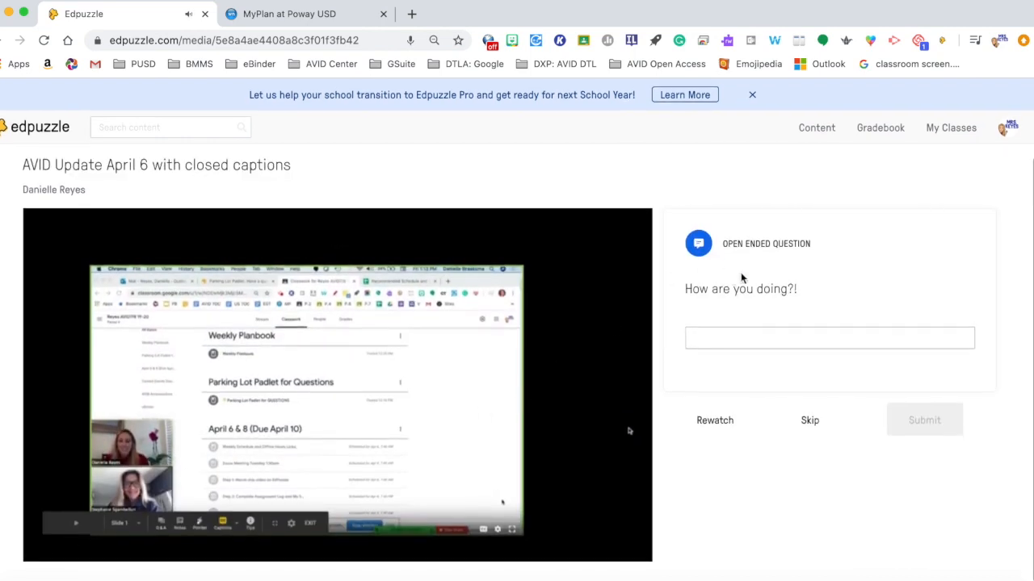
left_click(809, 422)
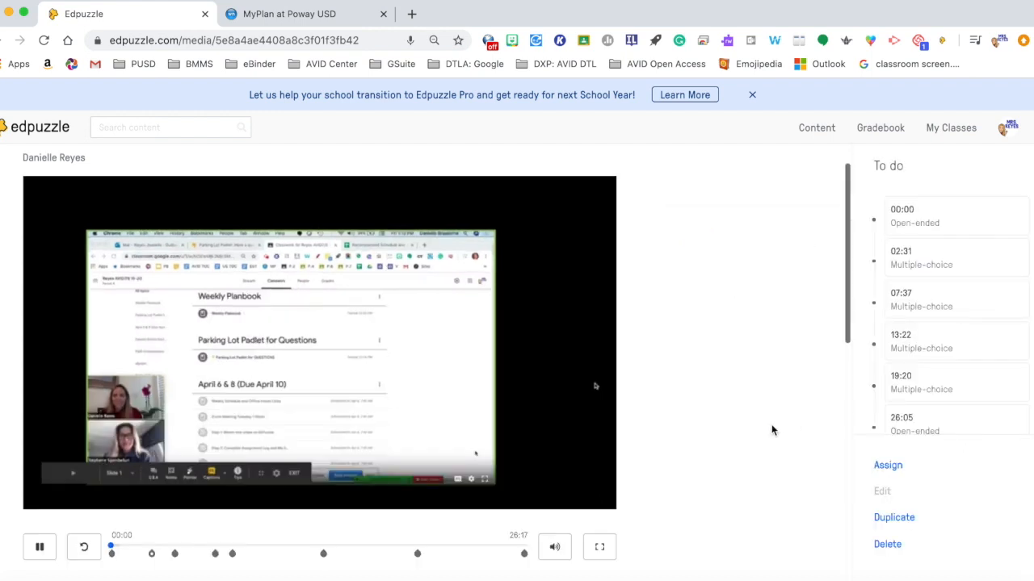
left_click(148, 551)
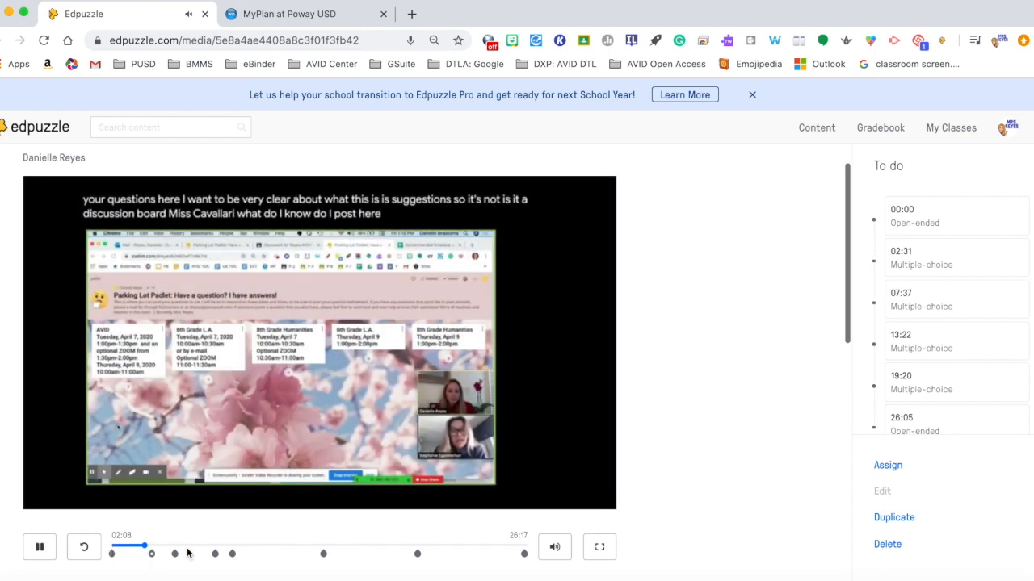
left_click(207, 552)
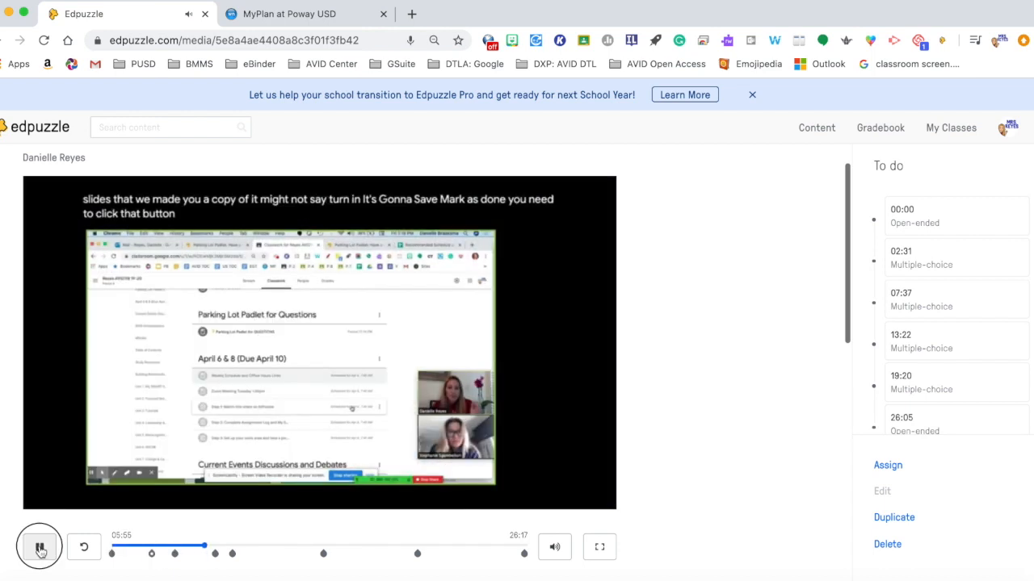
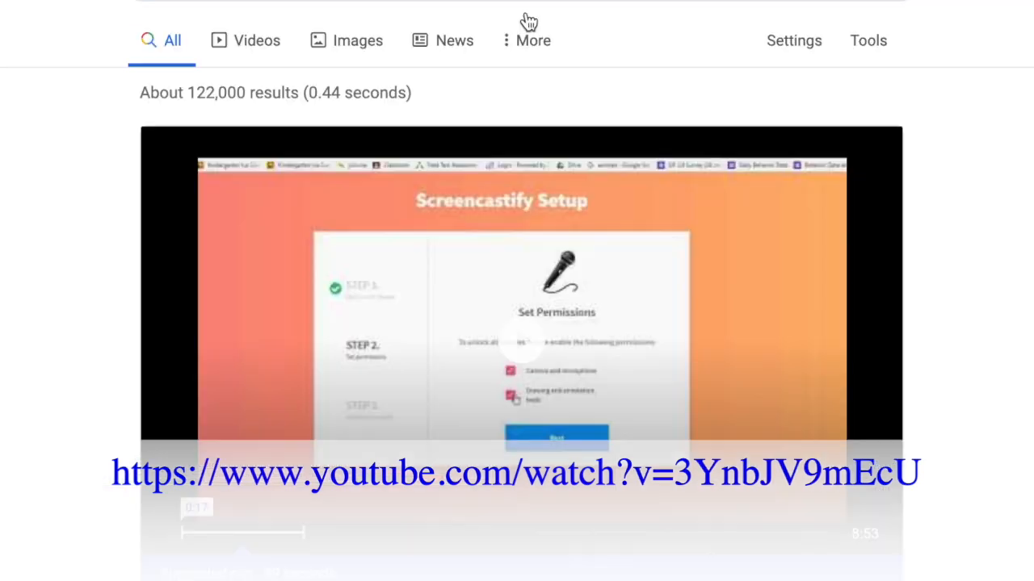
Step: Examine the AVID Update April 6 with closed captions video preview page
scroll(11, 457, "down", 1)
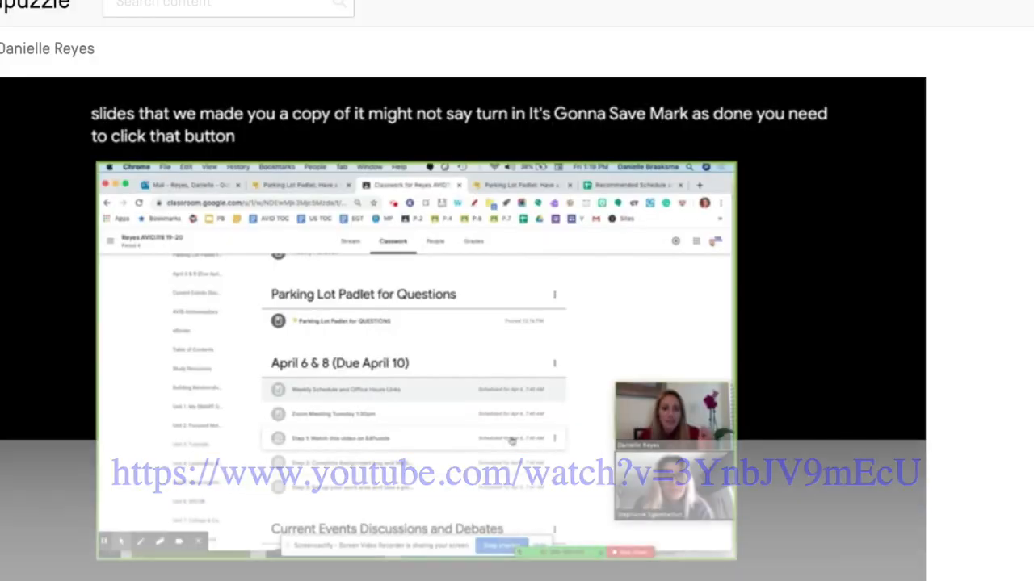
scroll(928, 499, "down", 1)
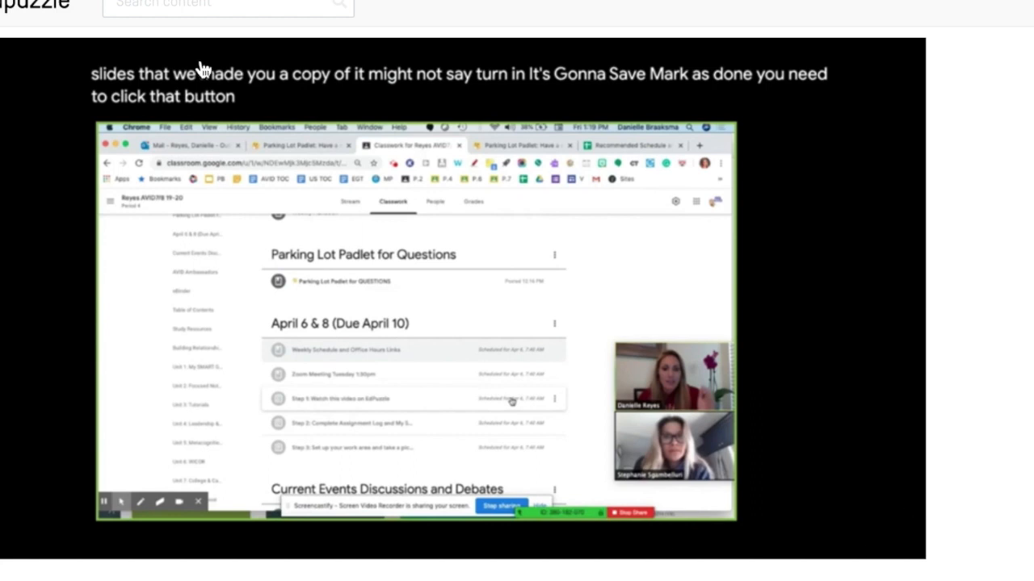
scroll(314, 286, "up", 1)
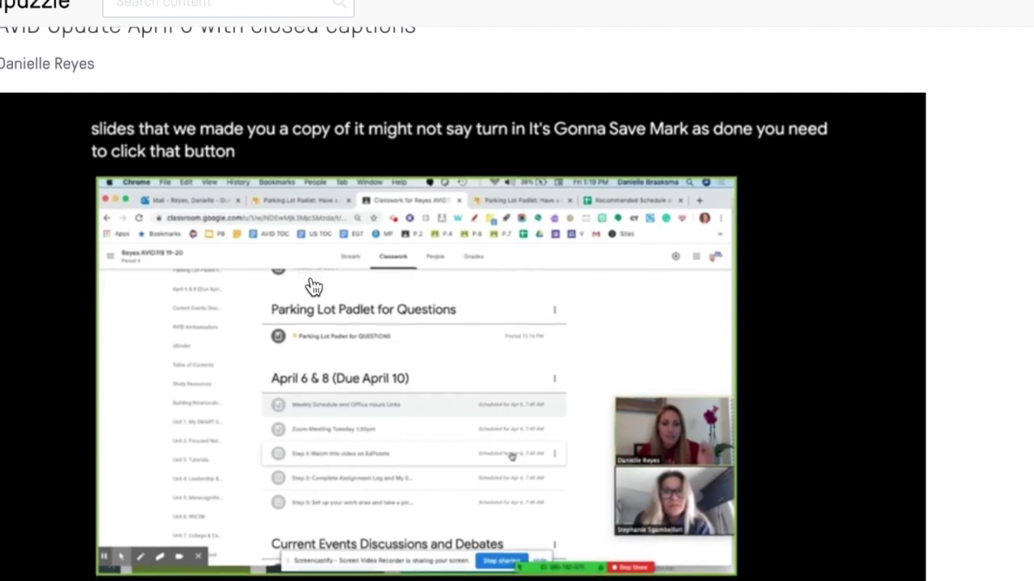
scroll(314, 286, "down", 1)
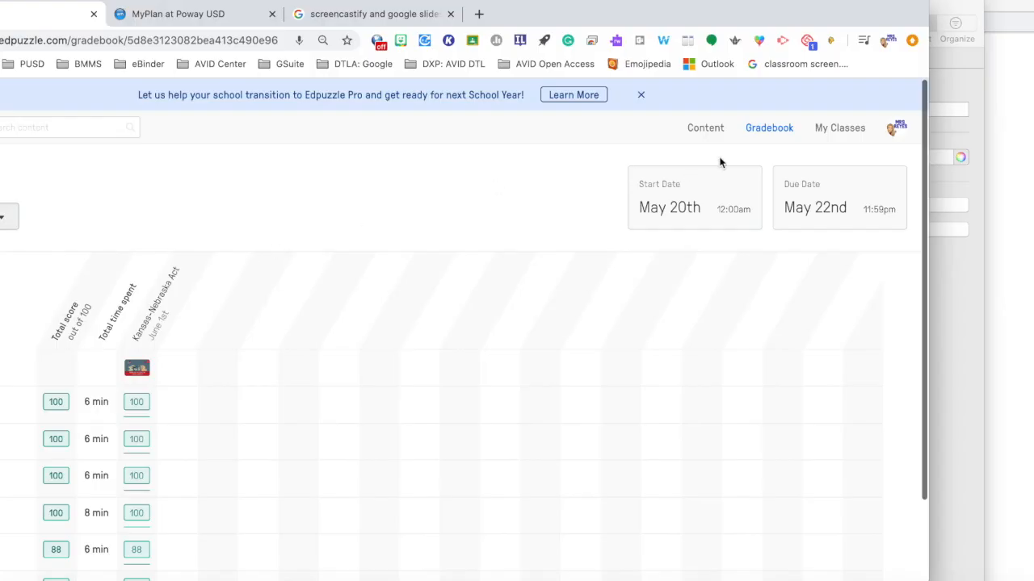
Step: Review the students' total scores and time spent in the Kansas-Nebraska Act assignment gradebook
scroll(103, 538, "down", 5)
scroll(104, 539, "down", 5)
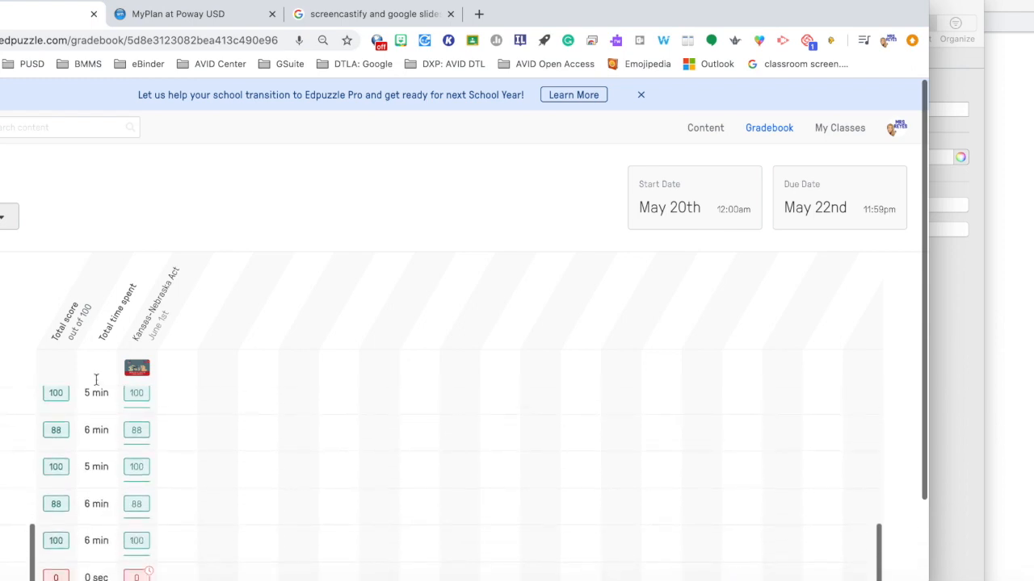
scroll(101, 551, "up", 5)
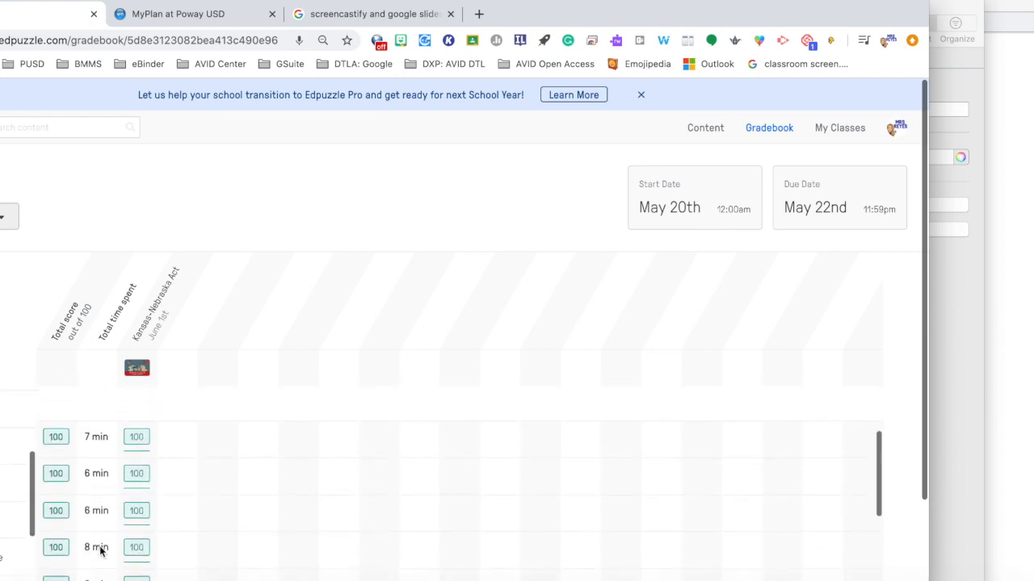